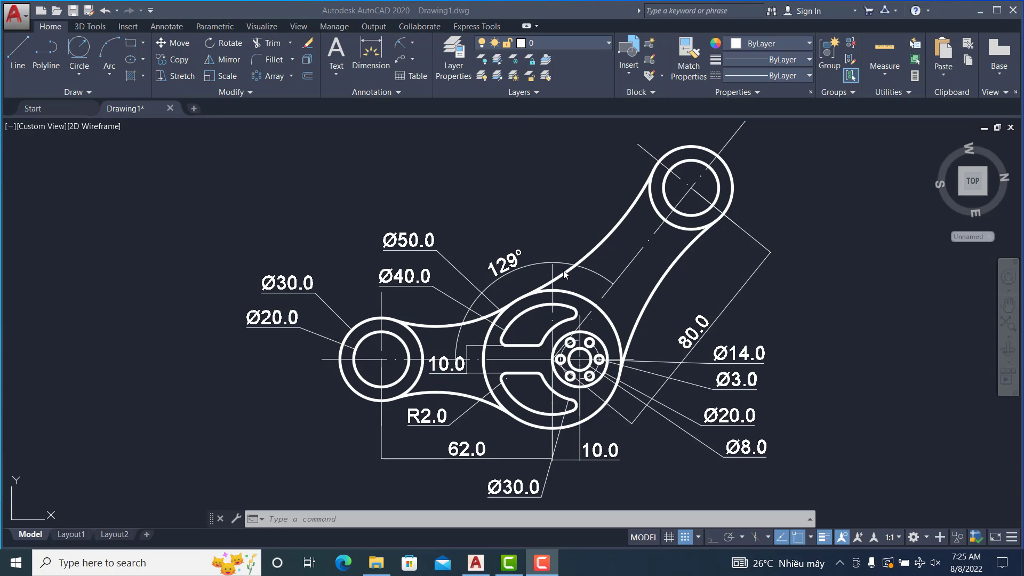
Pan and zoom the view to make room beside the reference drawing.
scroll(775, 298, down, 4)
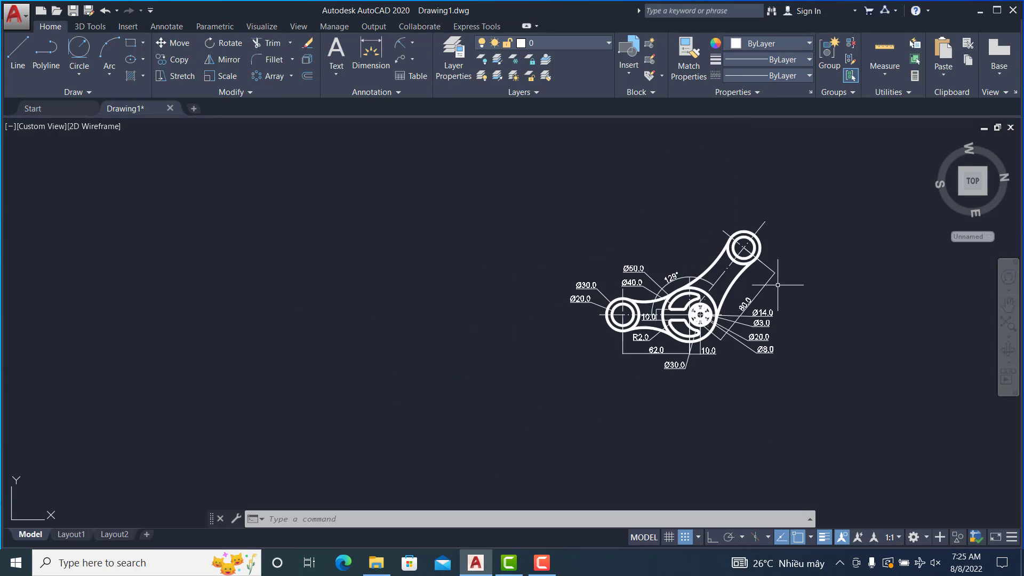
scroll(774, 297, up, 2)
scroll(777, 286, down, 1)
scroll(777, 285, down, 3)
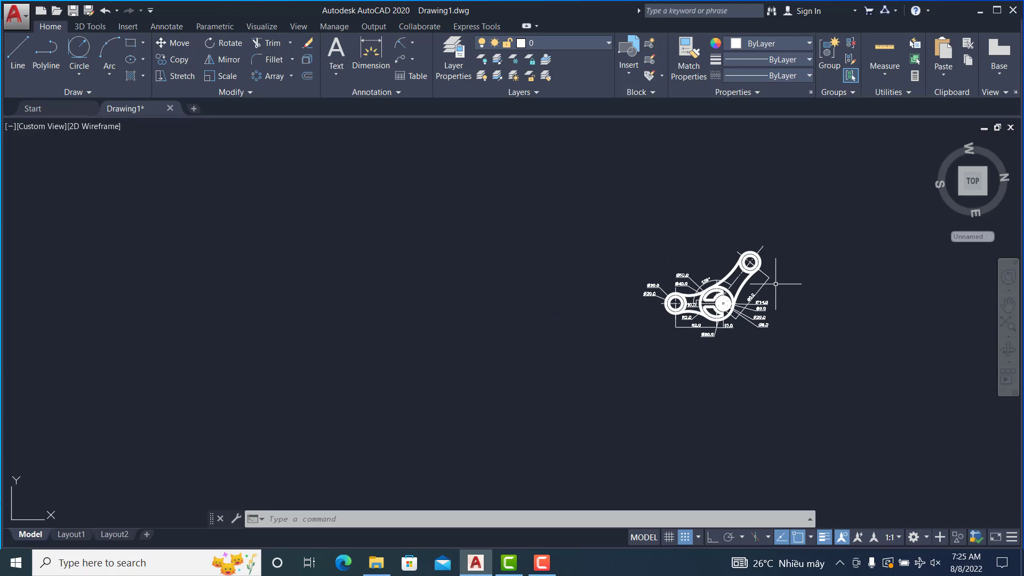
scroll(777, 278, up, 2)
middle_drag(777, 278, 462, 265)
scroll(609, 269, up, 2)
scroll(609, 269, down, 2)
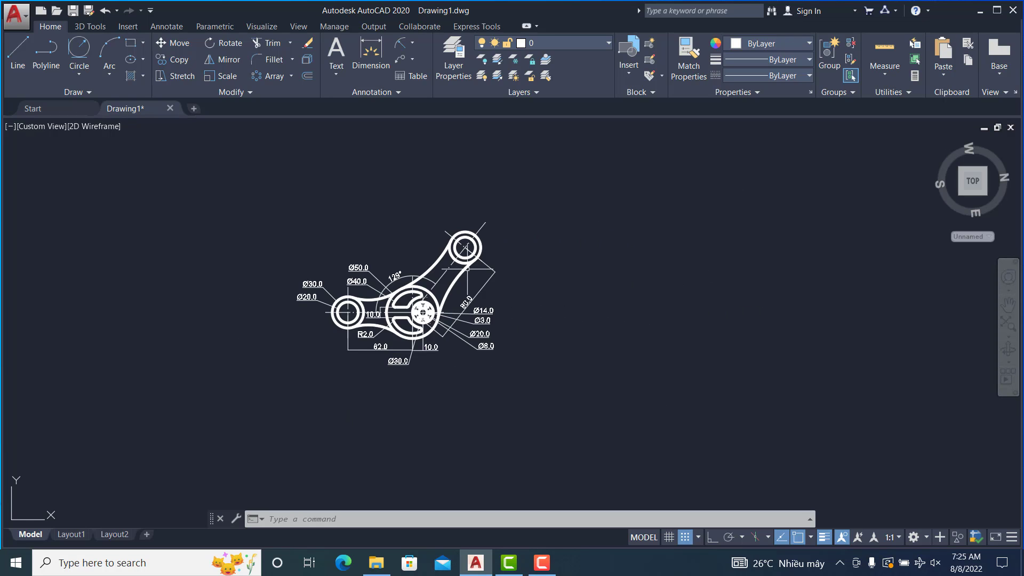
scroll(467, 269, up, 2)
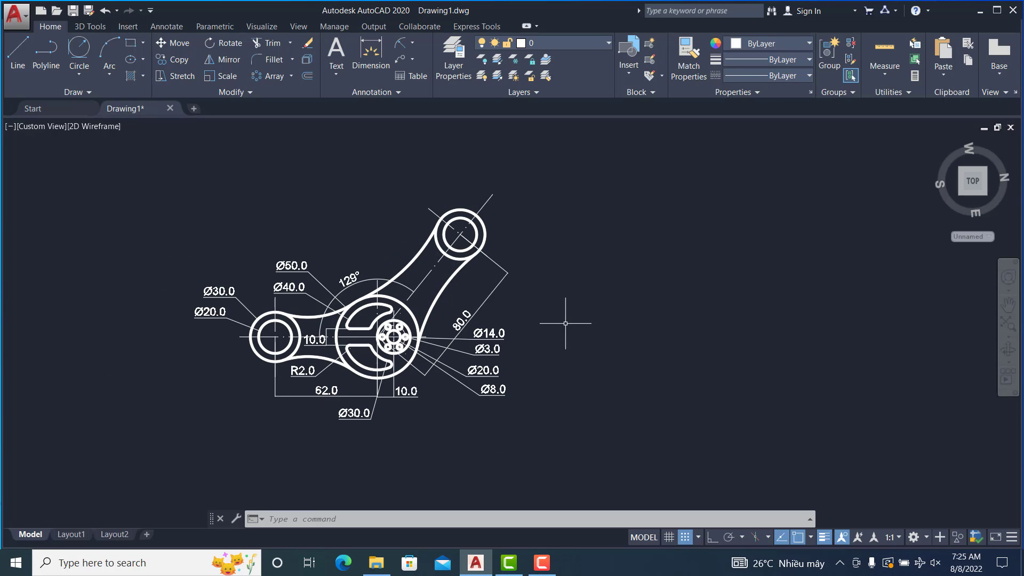
scroll(549, 304, up, 2)
middle_drag(516, 295, 531, 306)
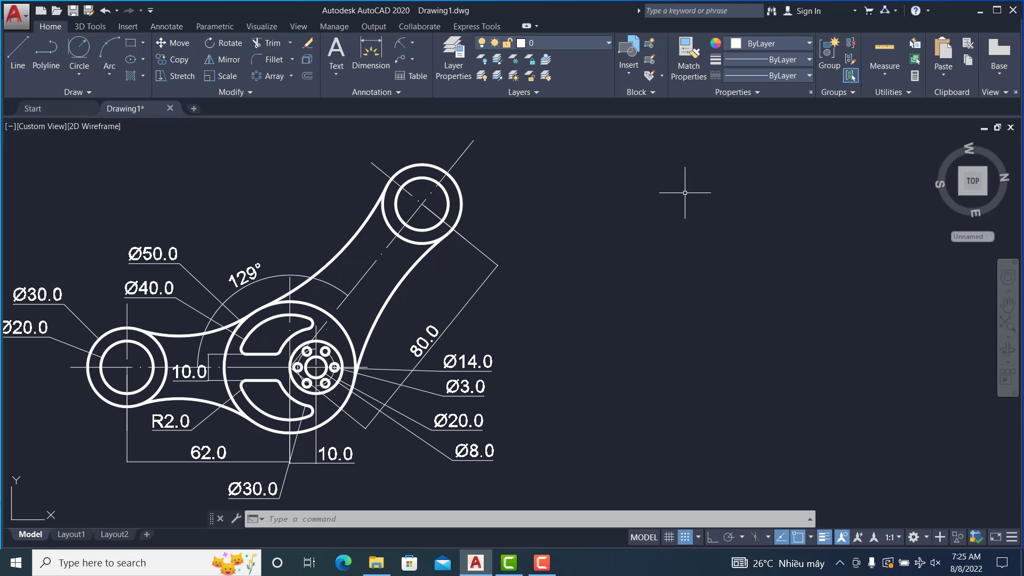
middle_drag(736, 335, 725, 336)
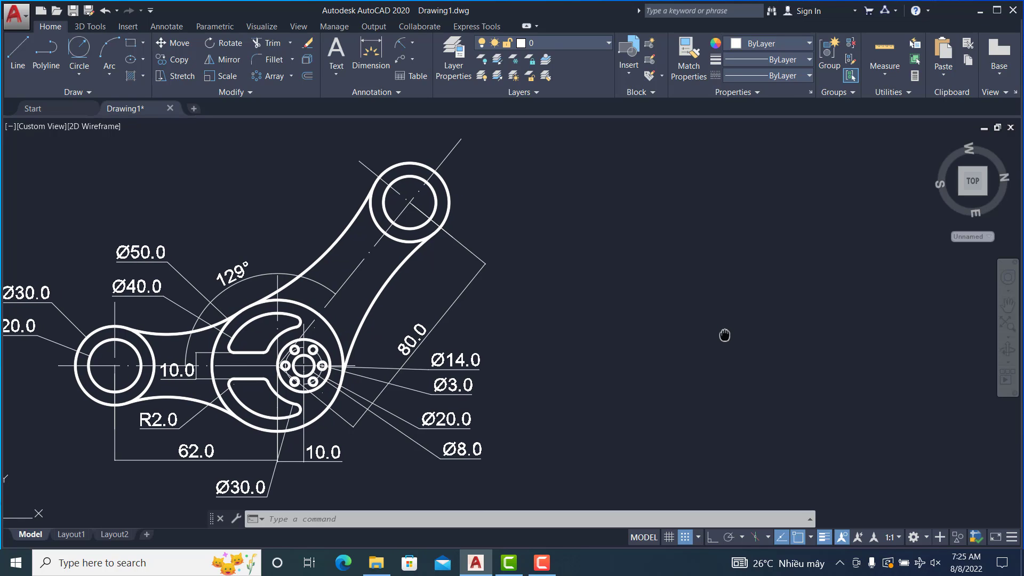
Draw an 80-unit horizontal line beside the reference with Ortho on.
text(l)
key(Return)
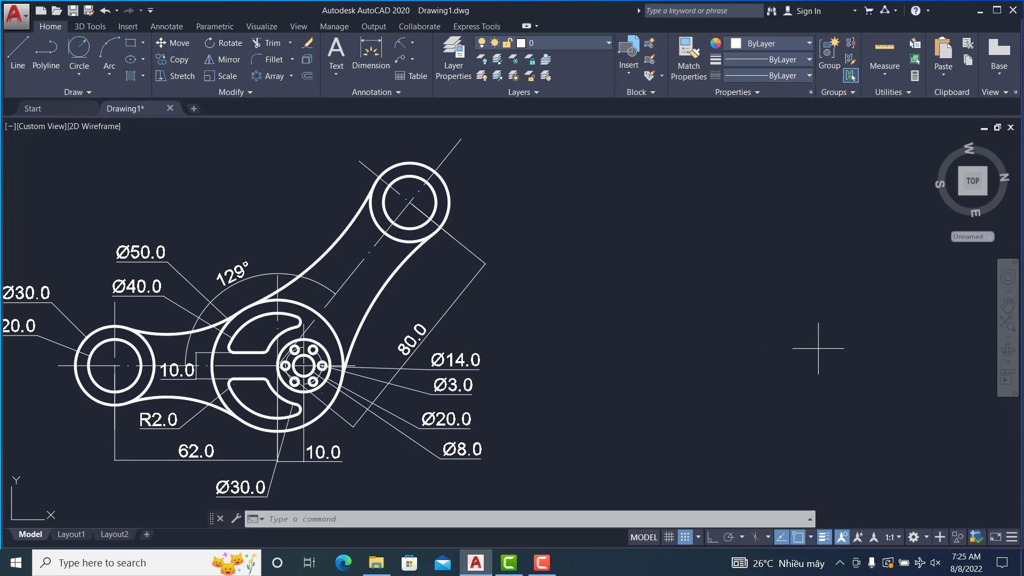
click(846, 352)
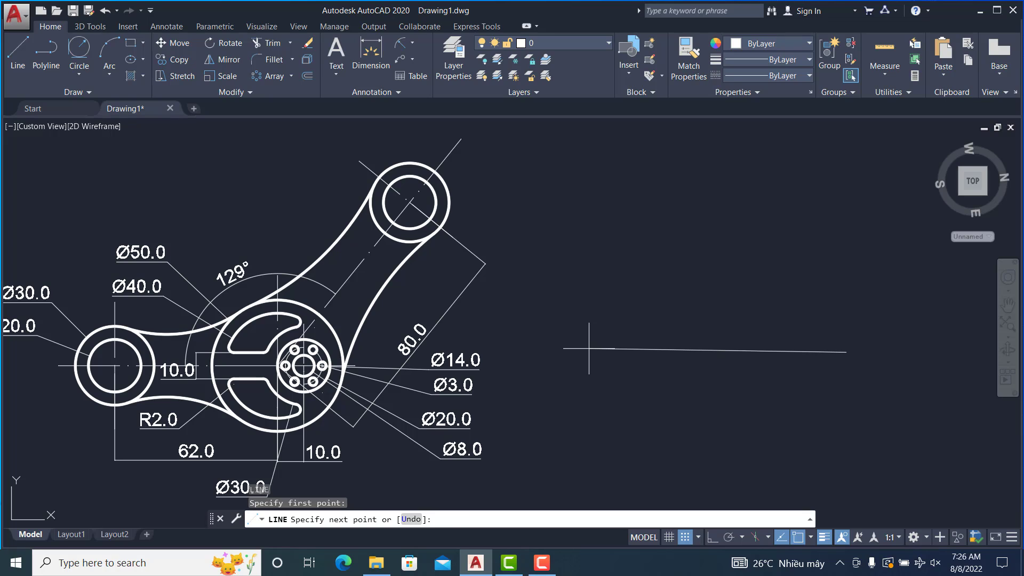
key(F8)
text(80)
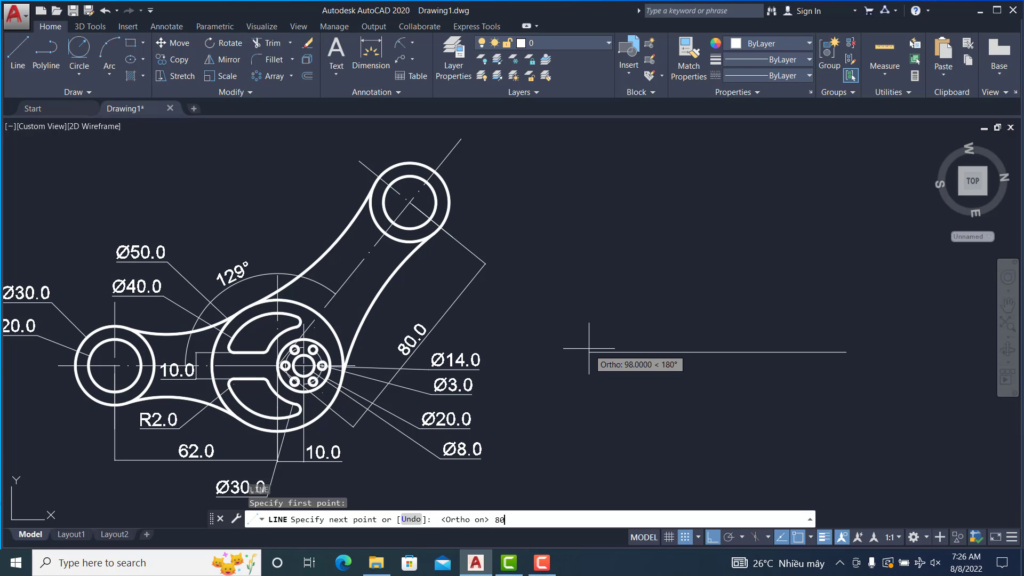
key(Return)
key(Escape)
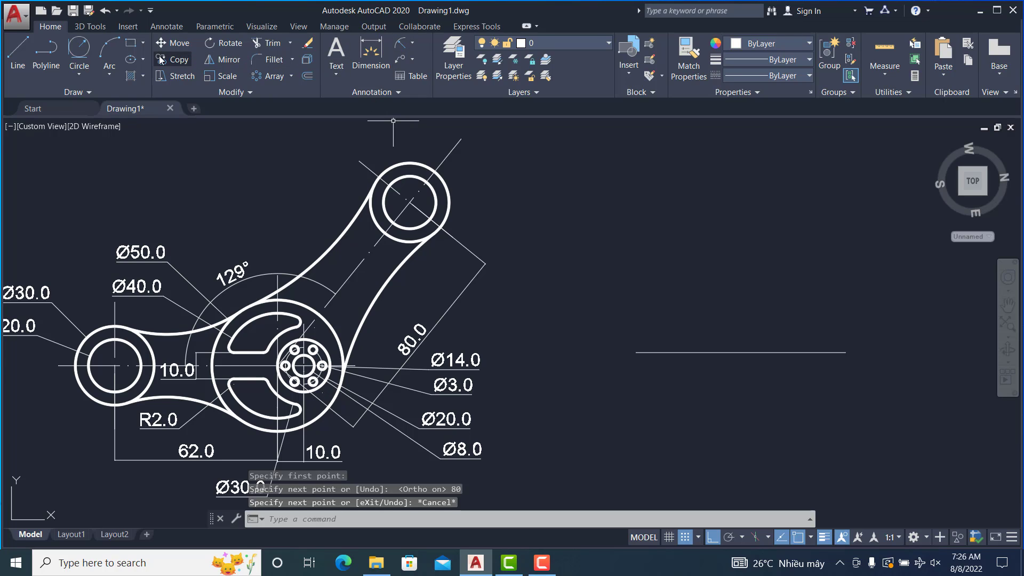
Rotate the 80-unit line -129° about its right end.
click(224, 43)
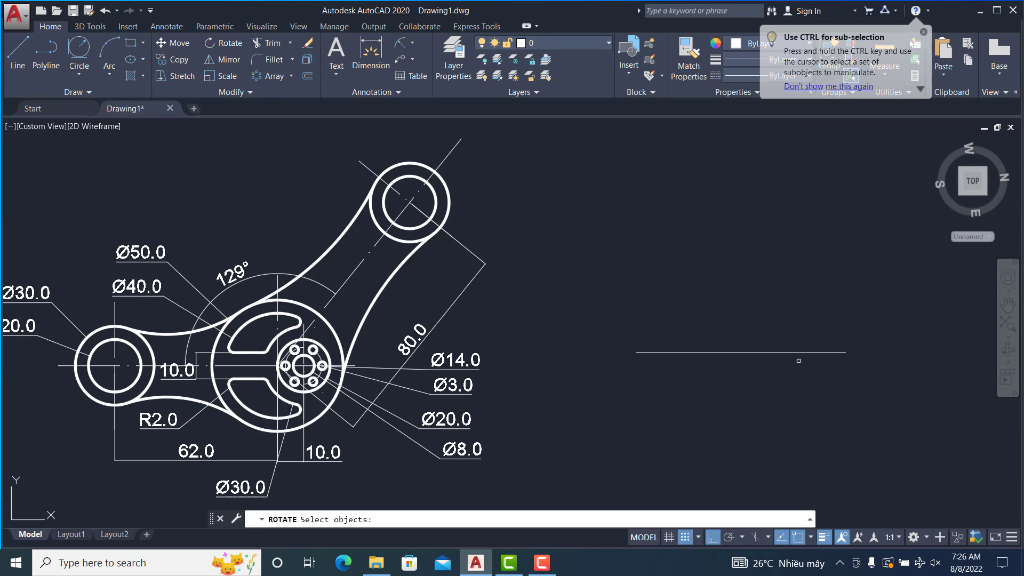
click(800, 354)
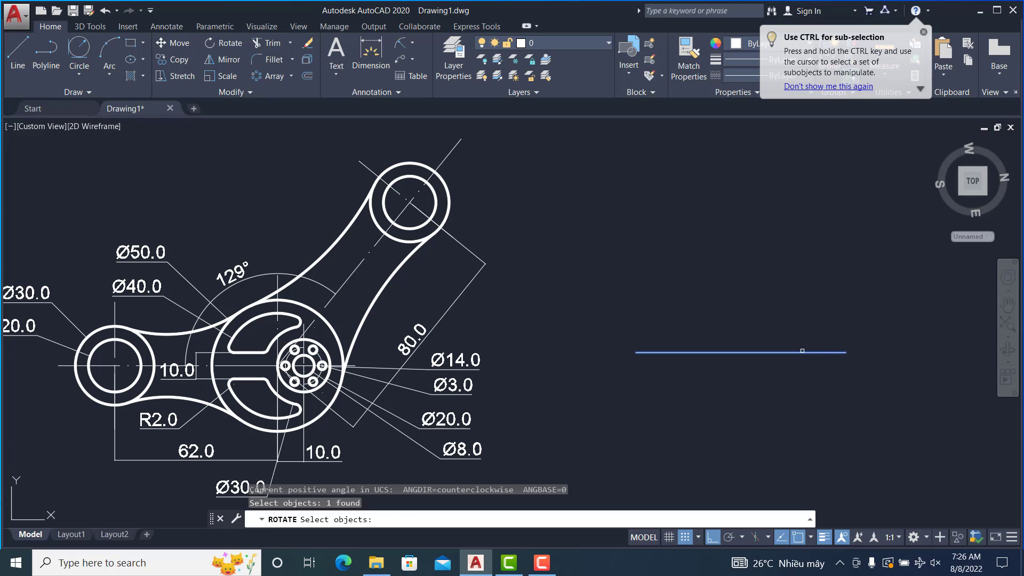
key(Return)
click(851, 351)
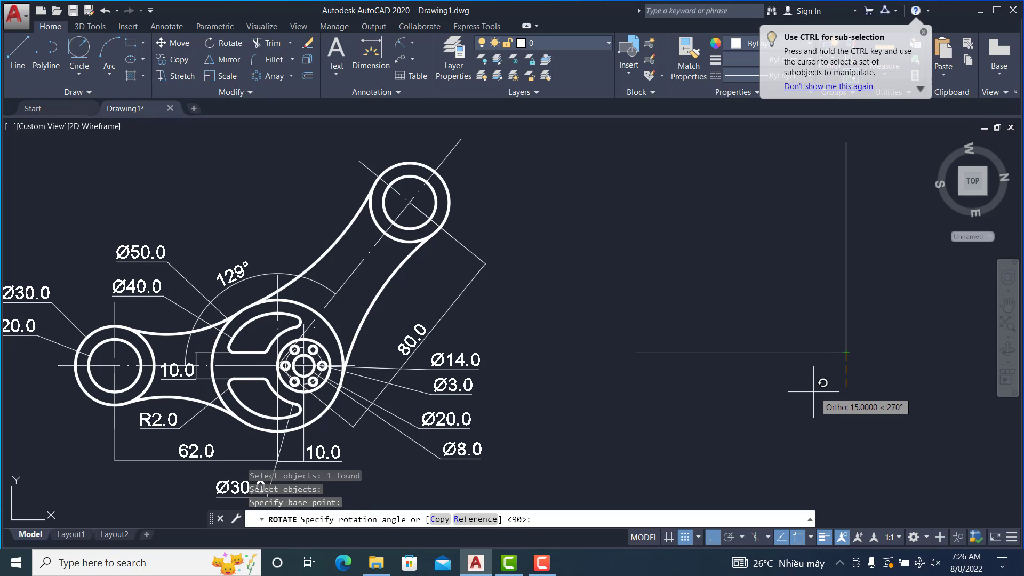
text(1)
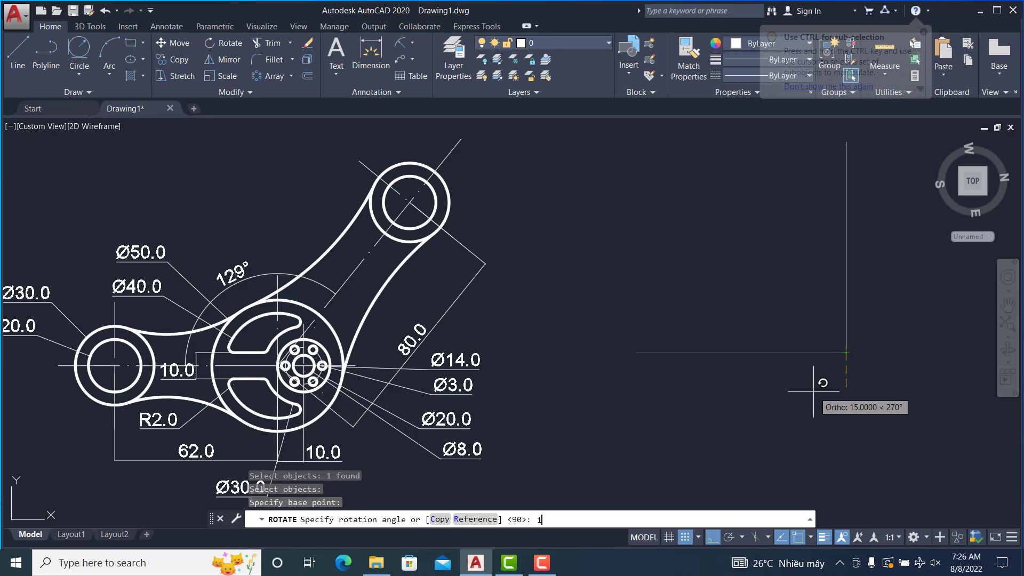
text(-129)
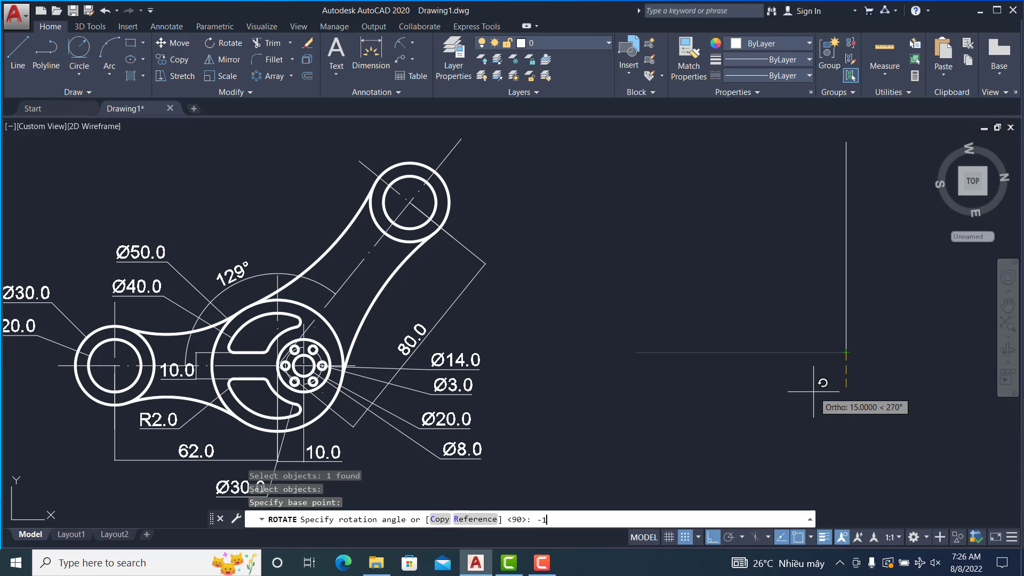
key(Return)
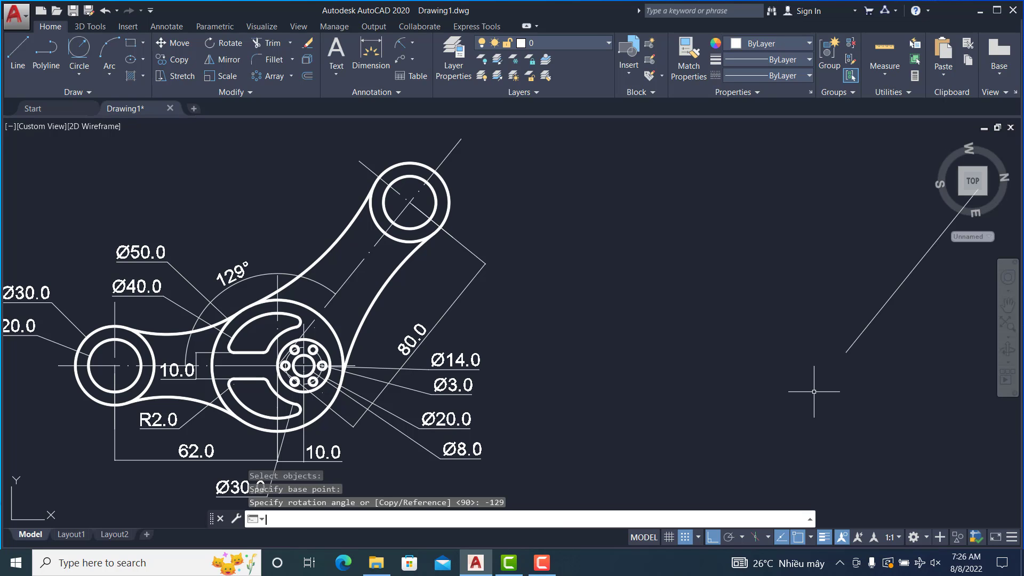
middle_drag(813, 392, 656, 400)
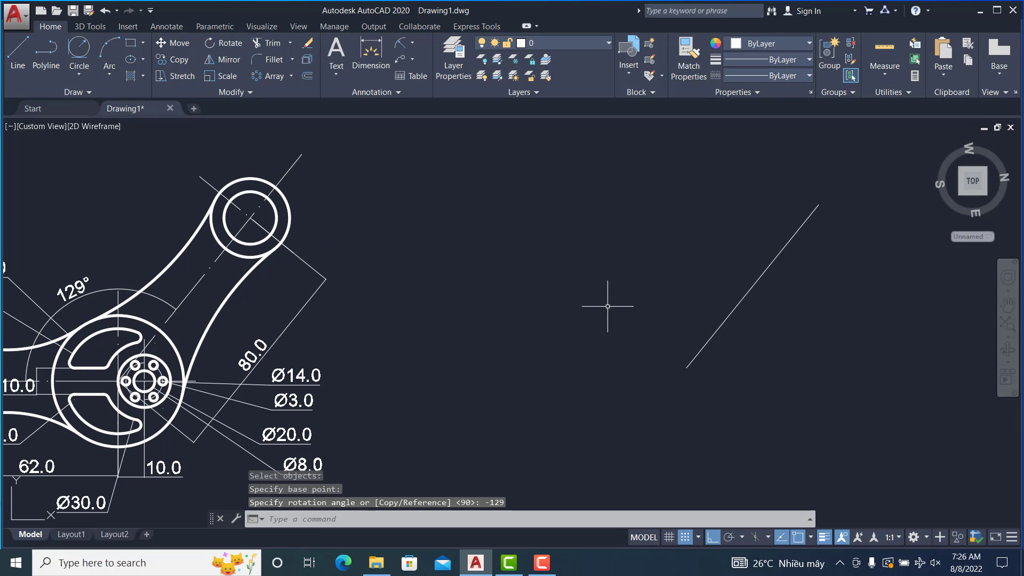
mouse_move(608, 306)
middle_down()
mouse_move(768, 320)
mouse_move(739, 294)
middle_up()
text(l)
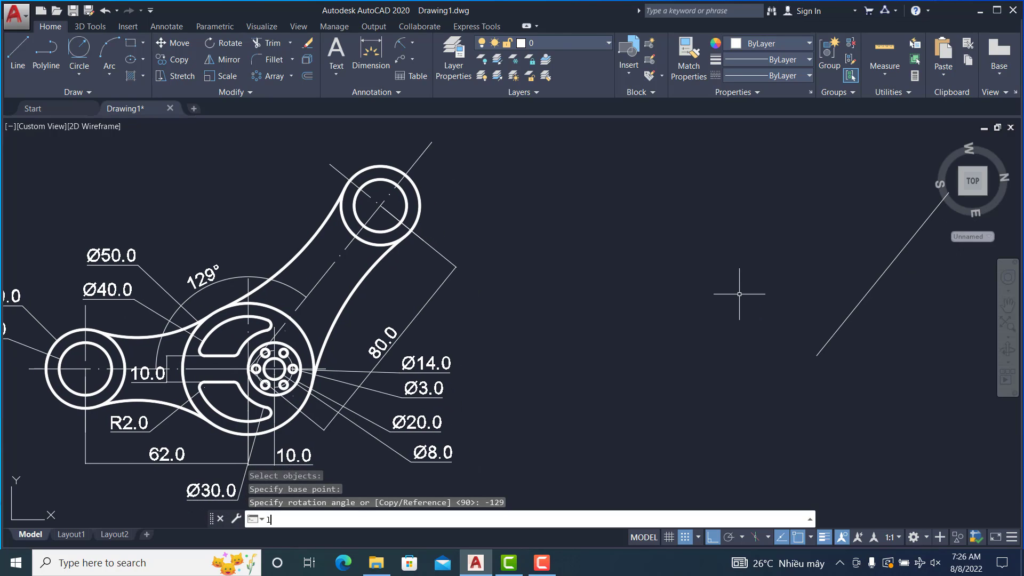
key(Return)
Draw a 62-unit horizontal line from the slanted line's lower end.
click(817, 356)
text(6)
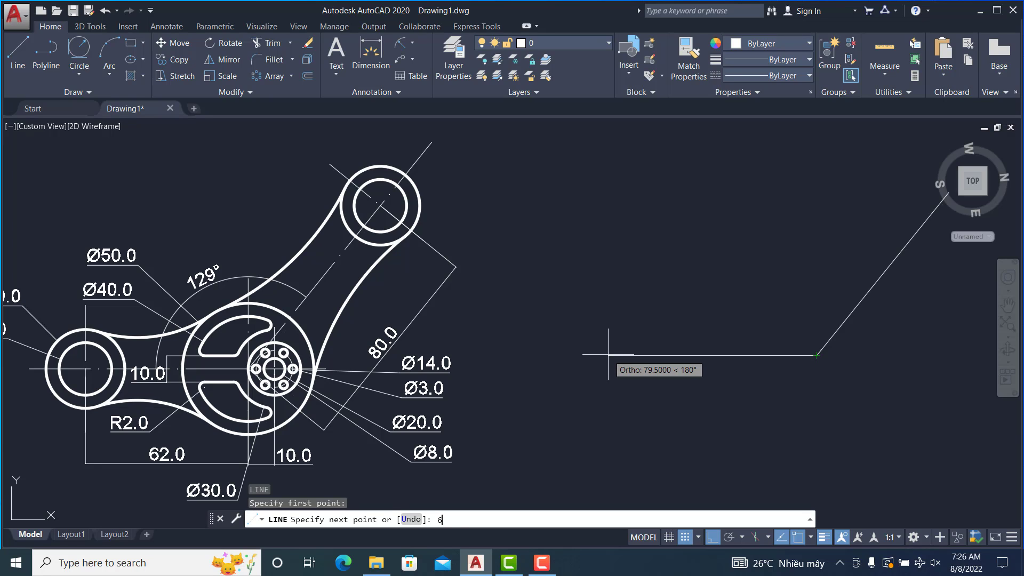
text(2)
key(Return)
key(Escape)
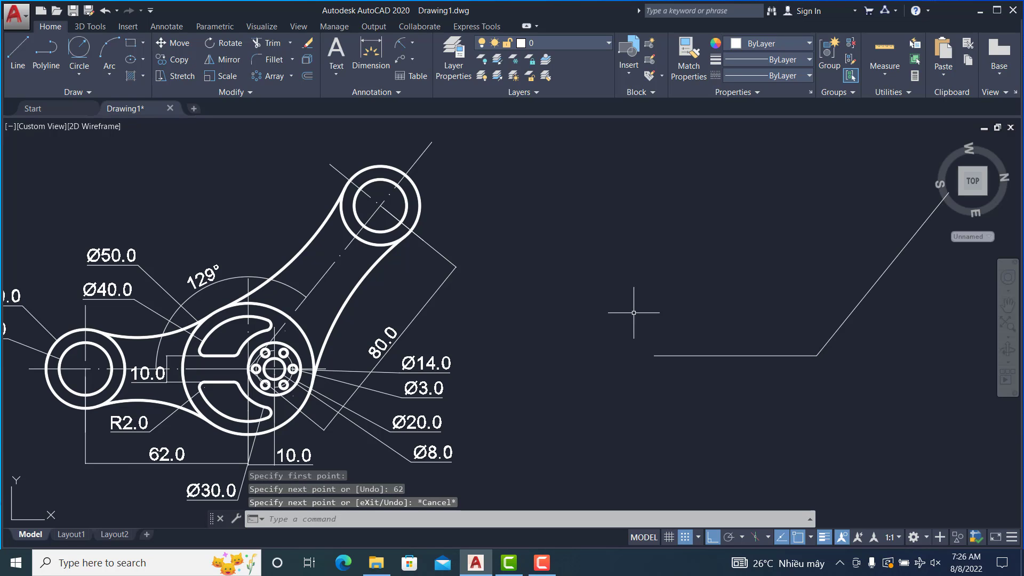
Draw concentric radius-10 and radius-15 circles at the horizontal line's left end.
text(c)
key(Return)
click(657, 350)
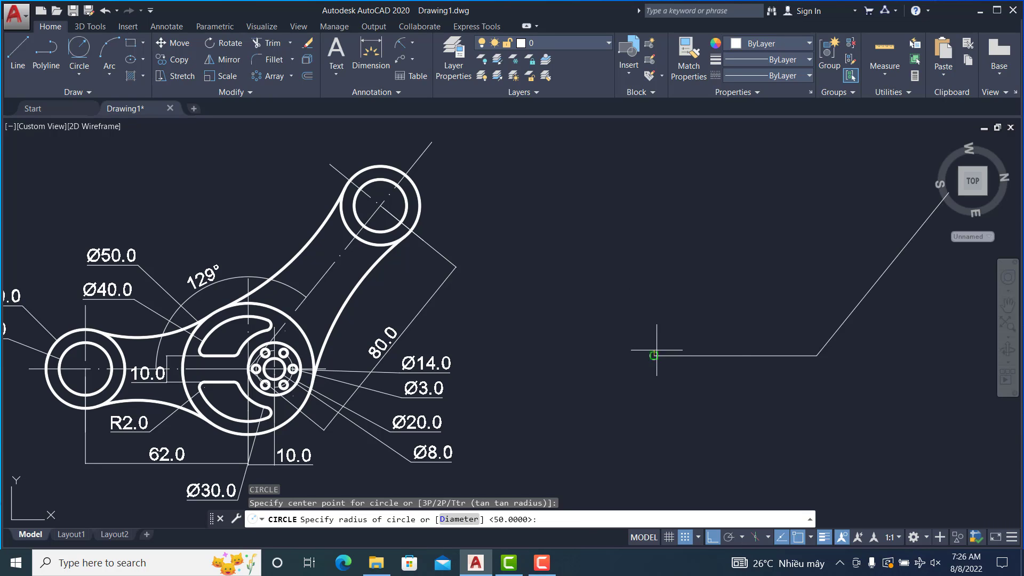
middle_drag(658, 307, 729, 309)
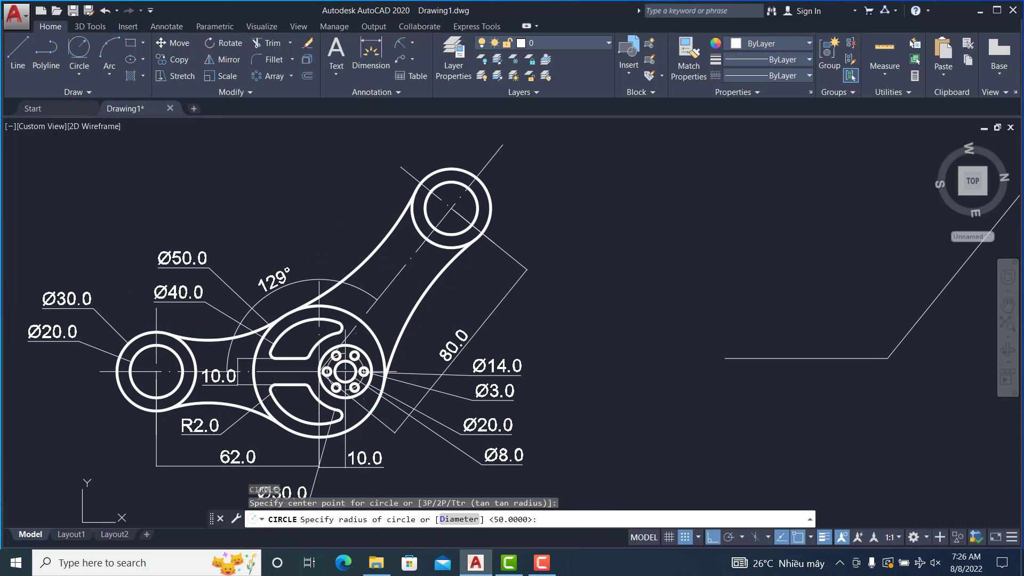
text(10)
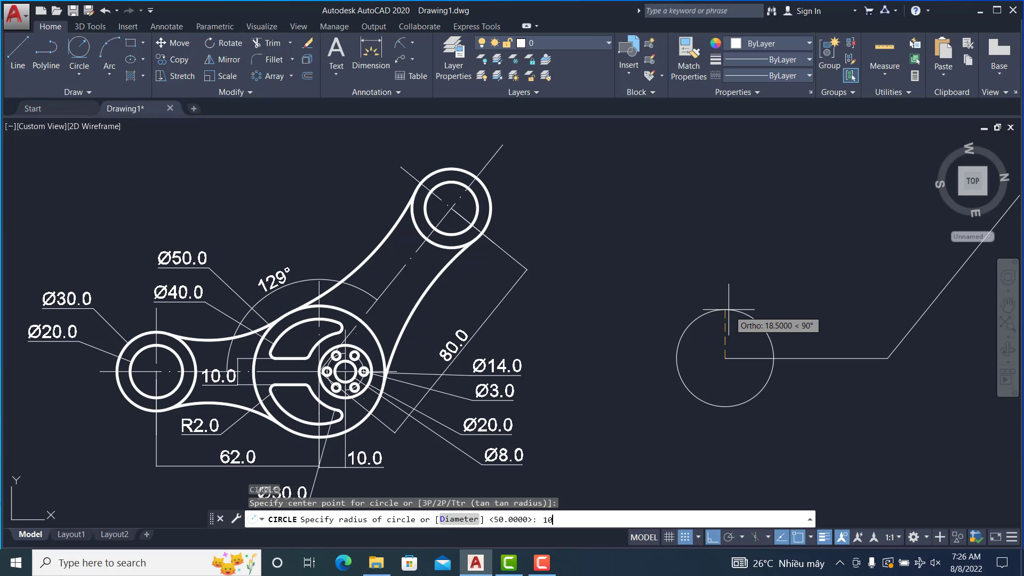
key(Return)
key(Return)
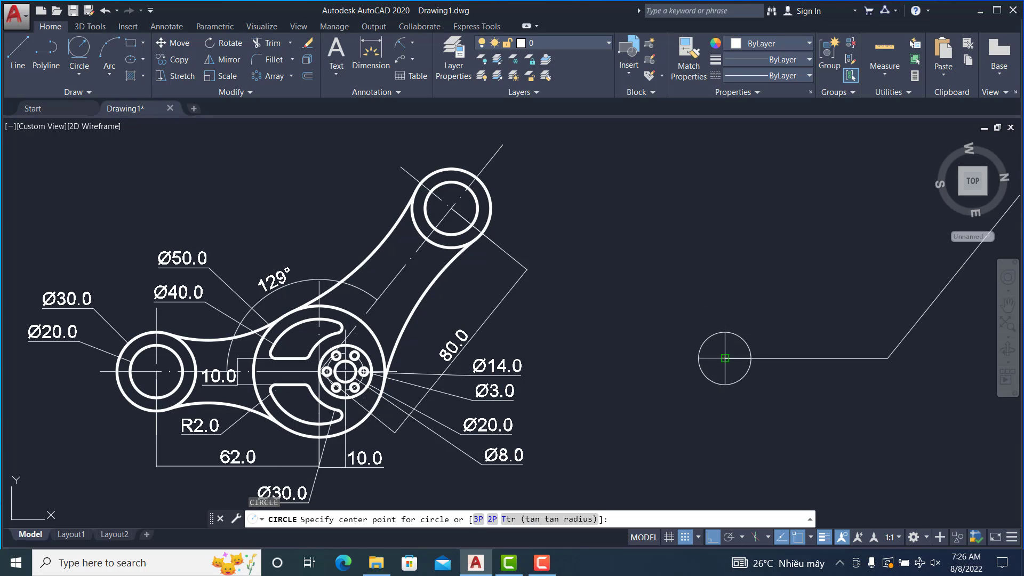
click(725, 359)
key(Return)
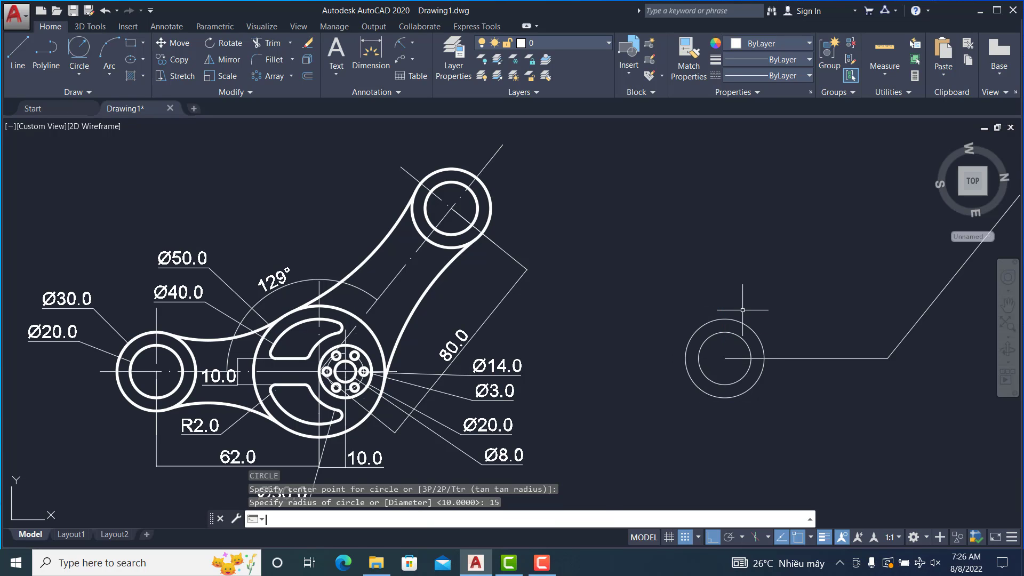
middle_drag(742, 310, 651, 299)
Copy both concentric circles to the slanted line's top endpoint.
drag(664, 294, 613, 331)
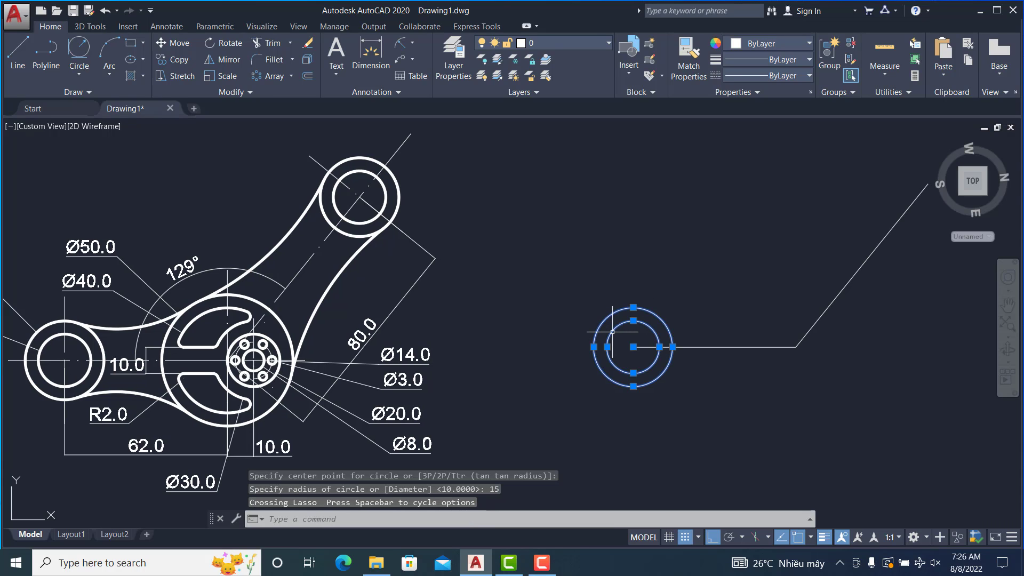
text(co)
key(Return)
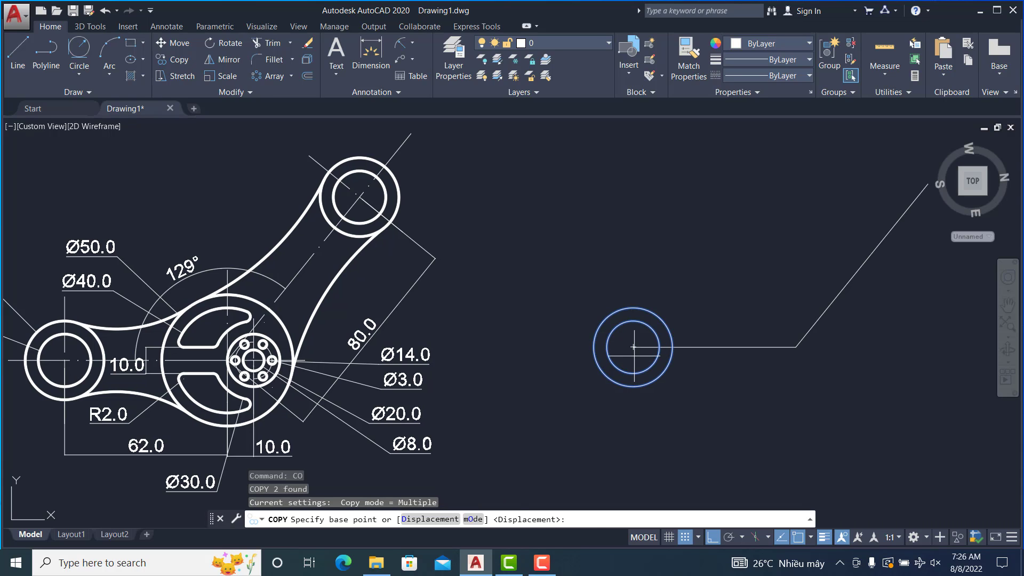
click(639, 341)
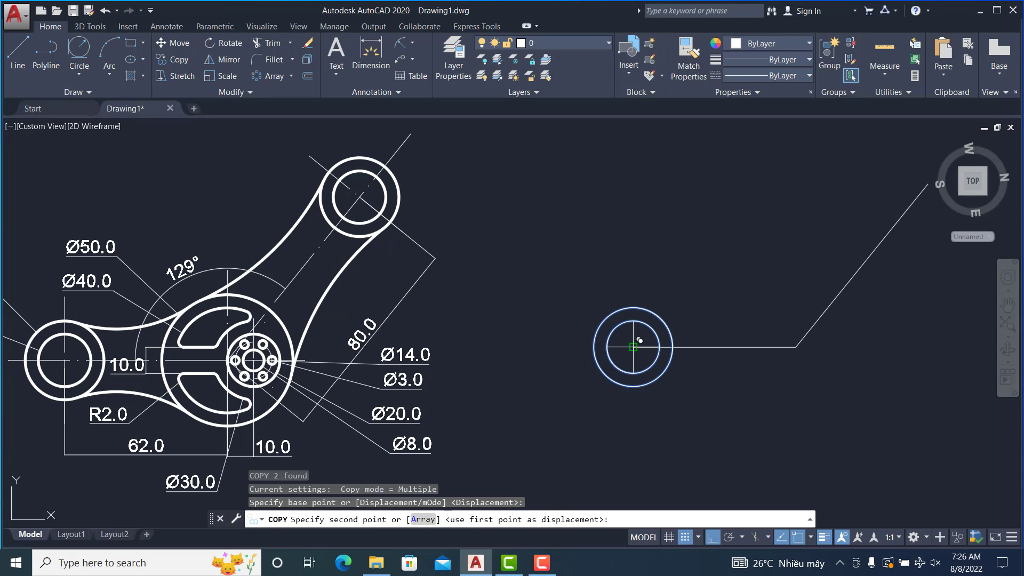
click(928, 184)
key(Escape)
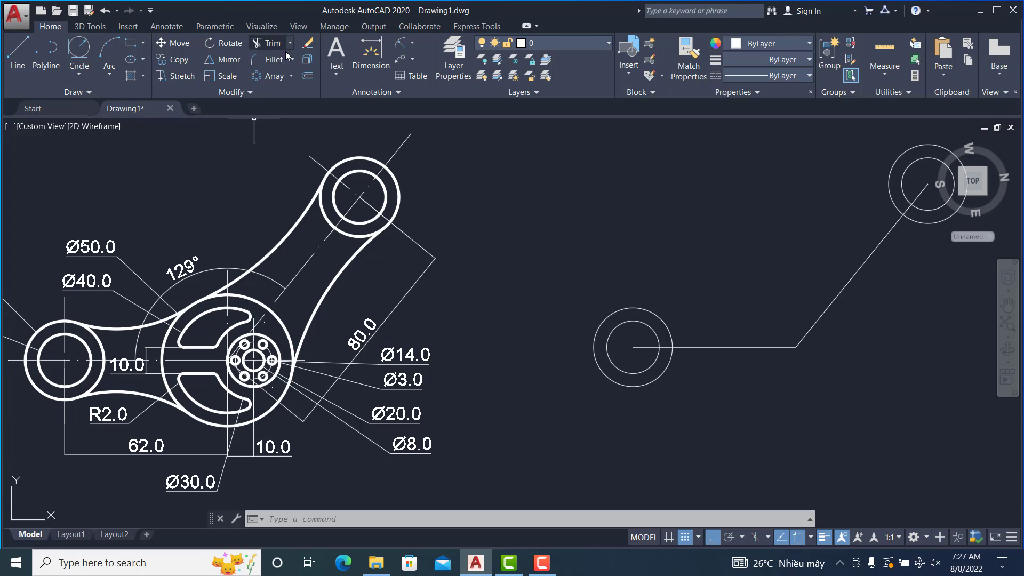
Dimension the upper fillet arc as R50.0 and the concave upper arc as R100.0.
click(406, 46)
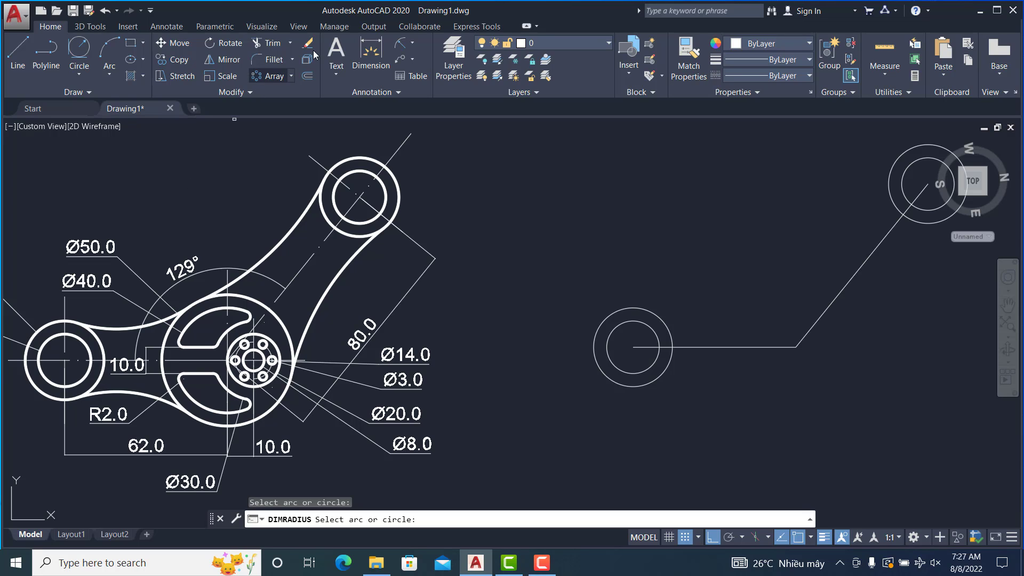
click(403, 45)
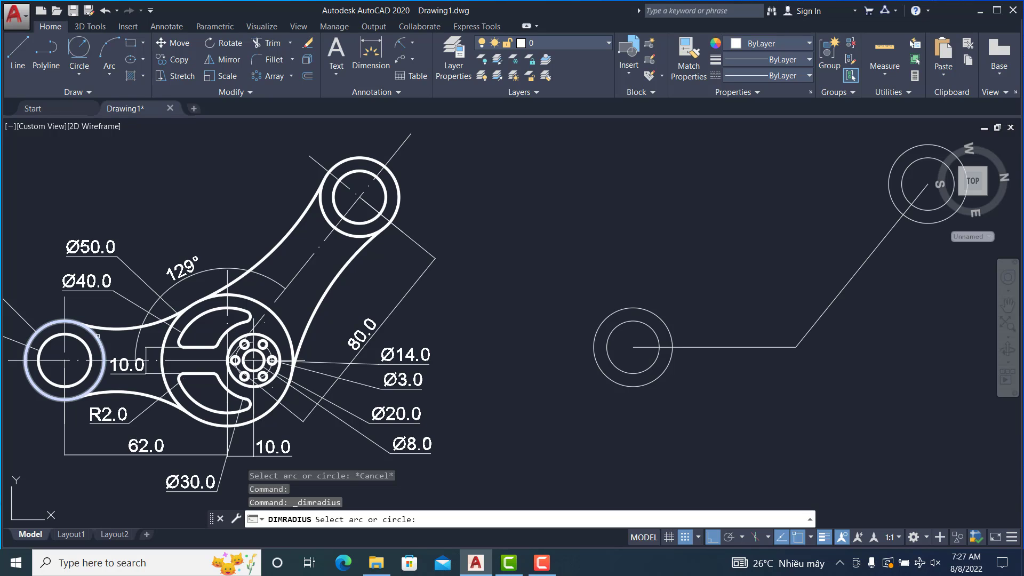
click(131, 328)
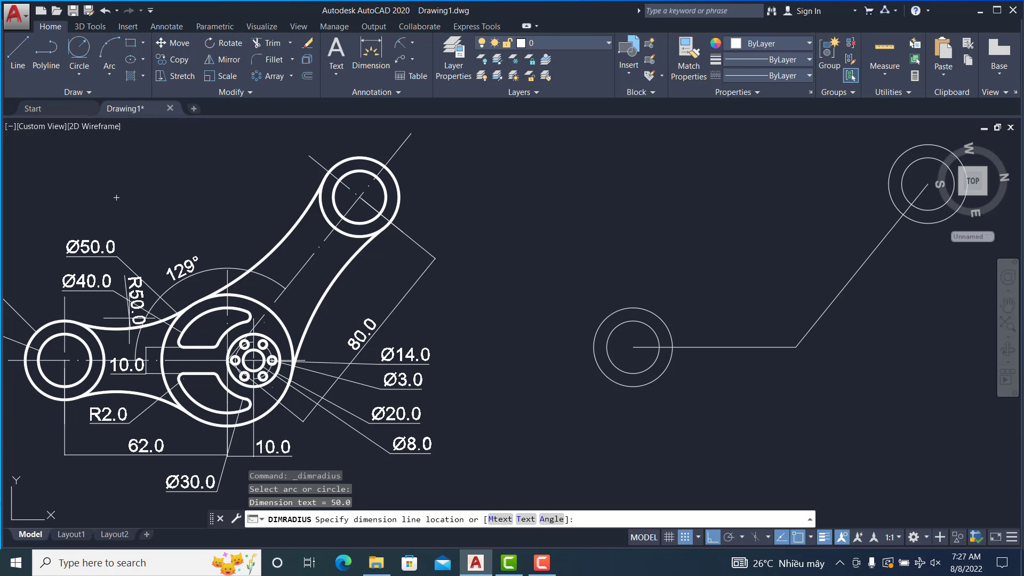
click(171, 197)
key(Return)
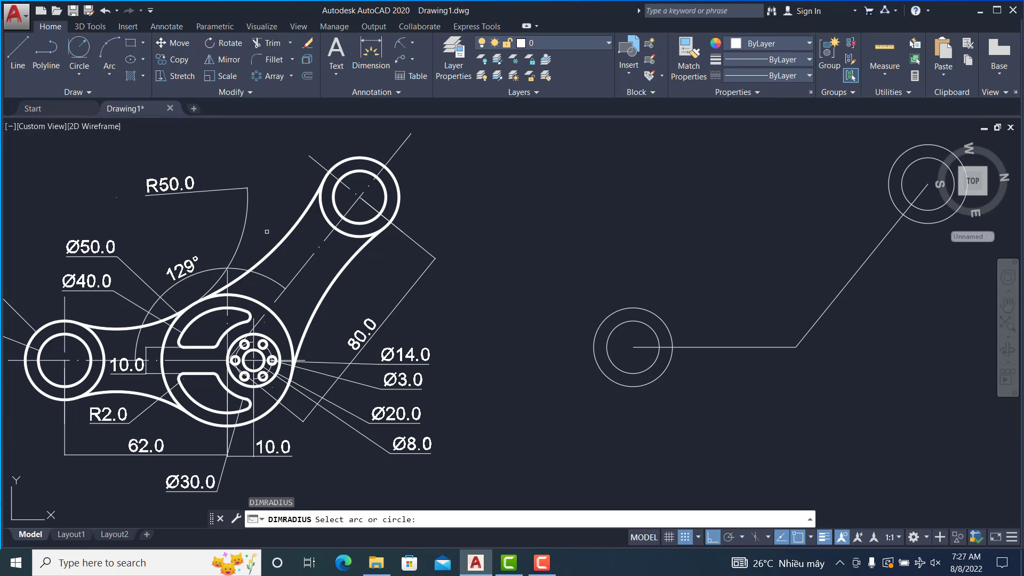
click(284, 238)
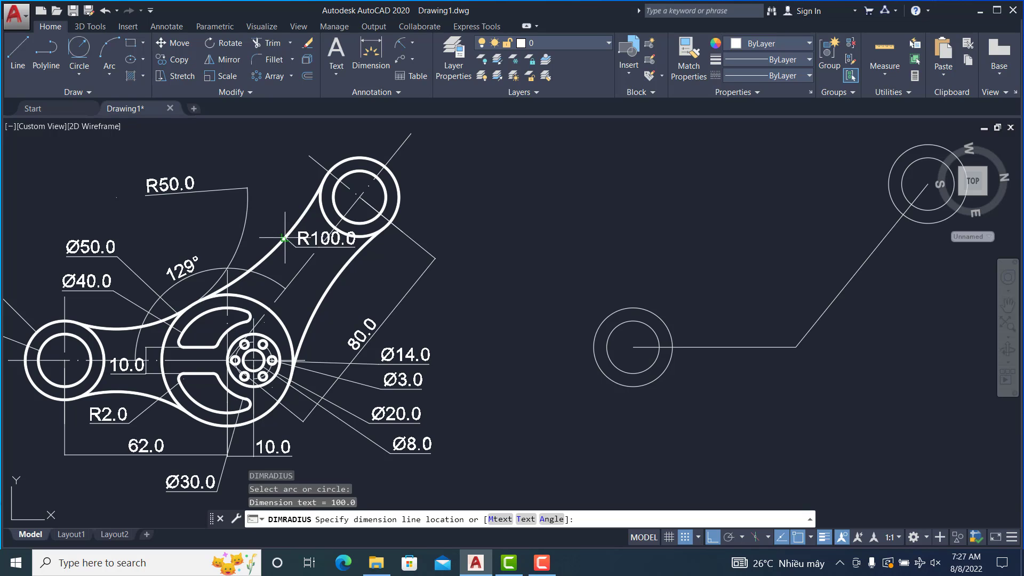
click(275, 179)
key(Escape)
key(Escape)
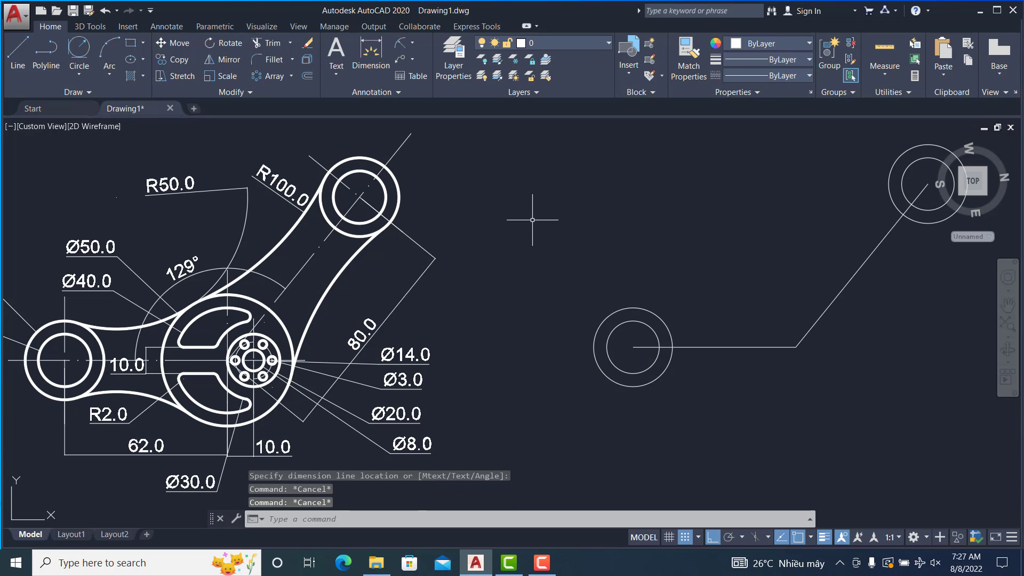
Draw a radius-25 circle centred on the horizontal line's end.
text(c)
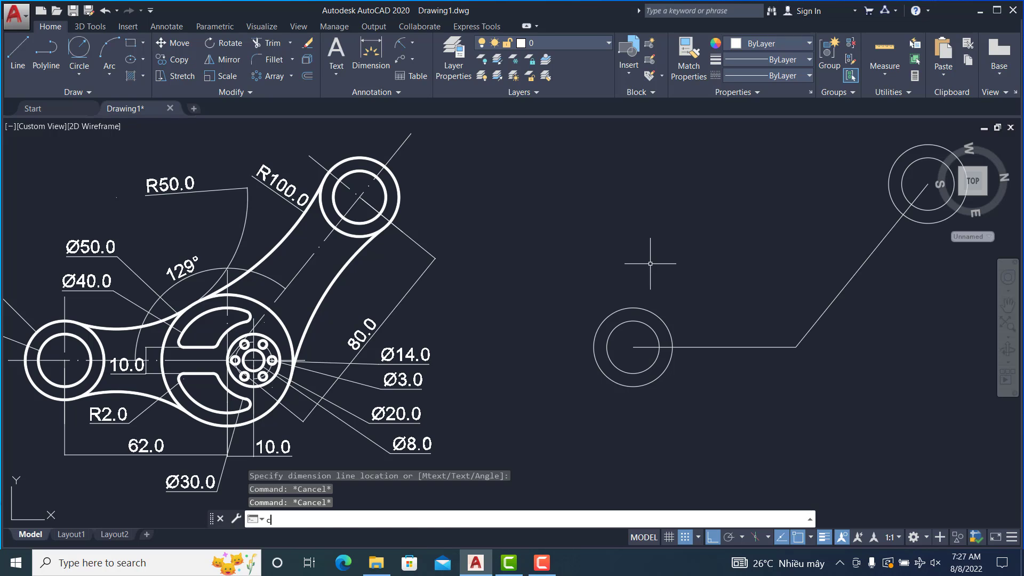
key(Return)
click(796, 347)
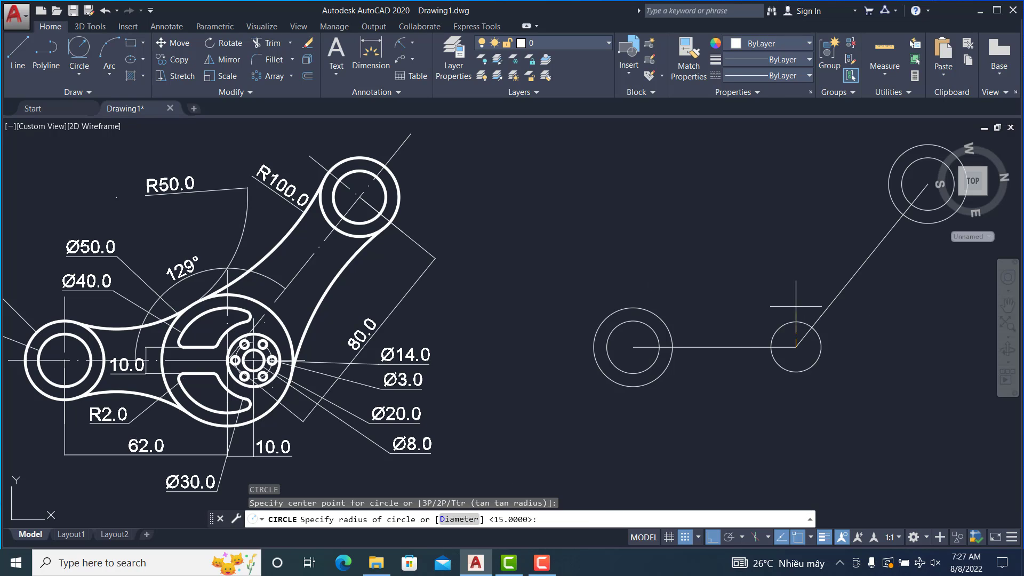
text(25)
key(Return)
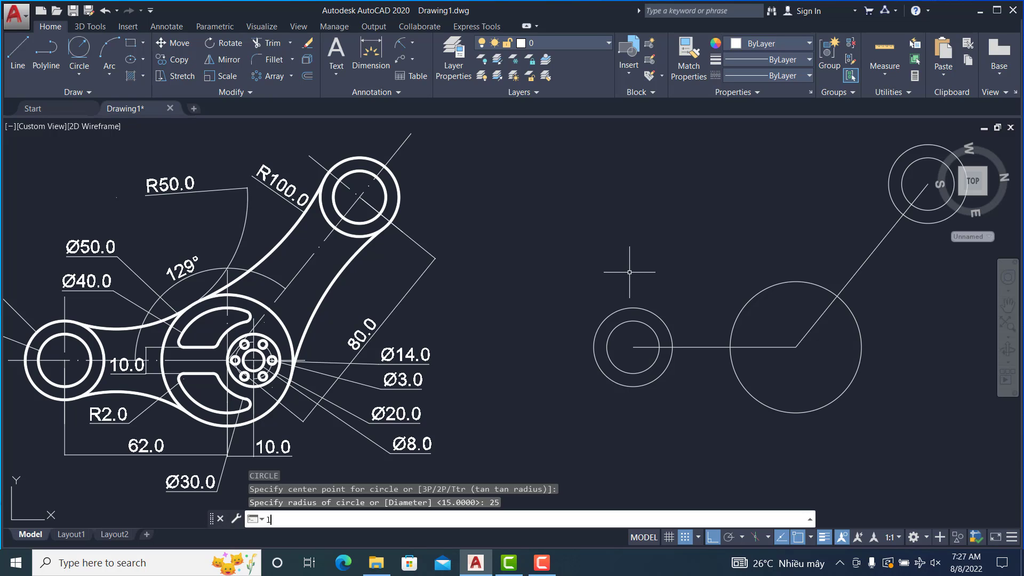
Draw a vertical line near the radius-25 circle.
text(l)
key(Return)
click(717, 240)
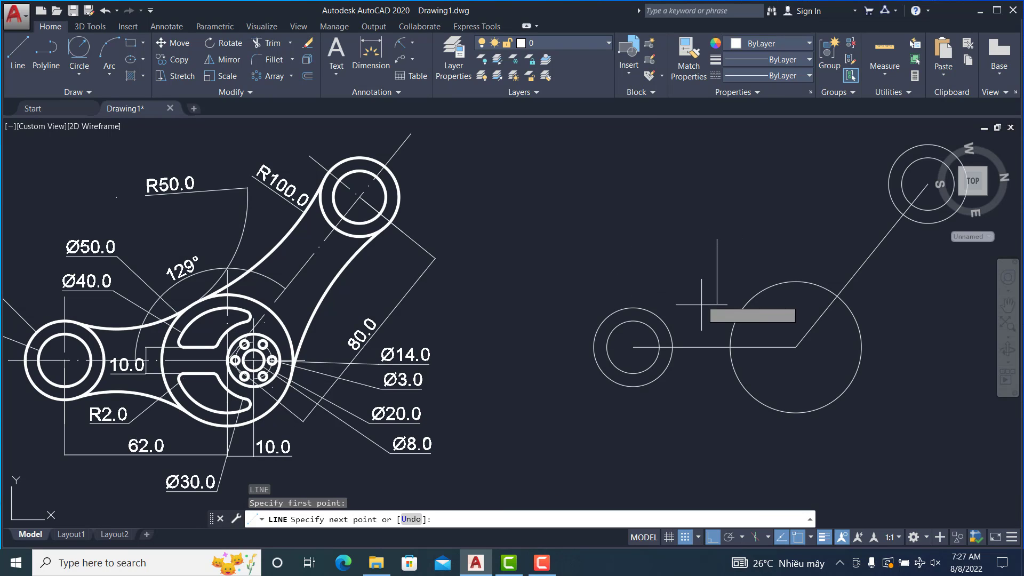
click(717, 460)
key(Escape)
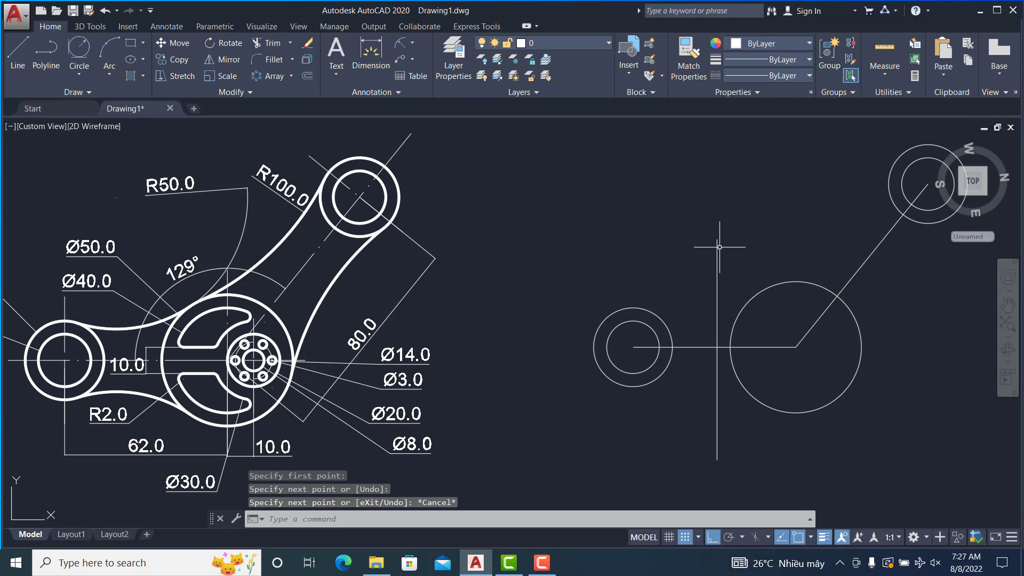
Move the vertical line so it passes through the circle's centre.
click(717, 244)
text(m)
key(Return)
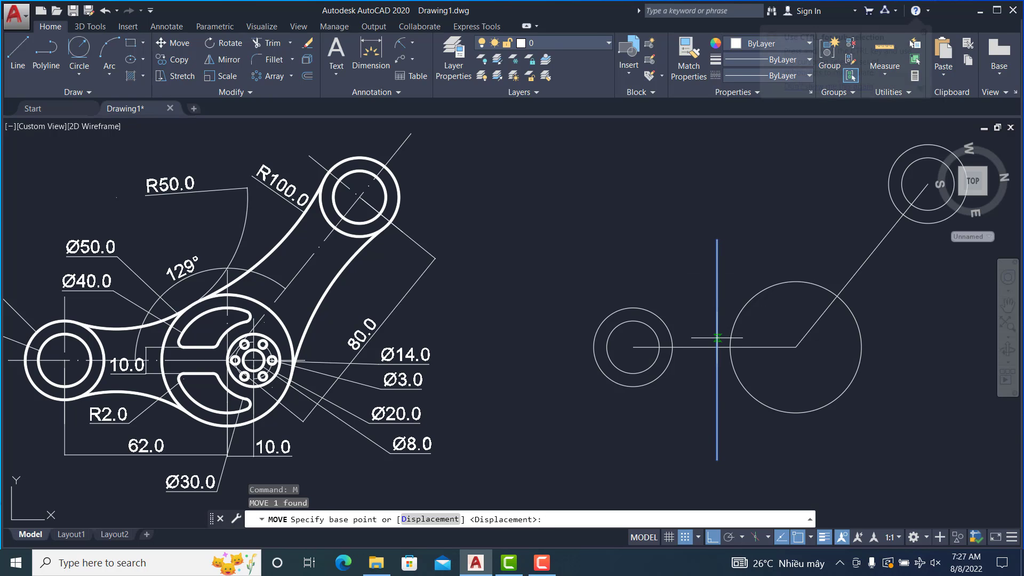
click(717, 348)
click(797, 345)
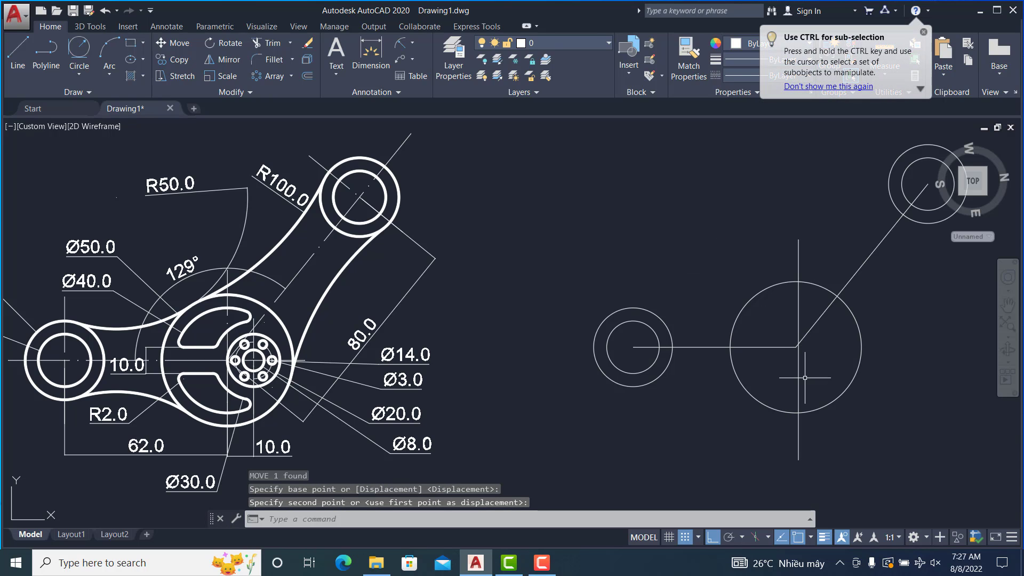
click(798, 350)
text(m)
key(Return)
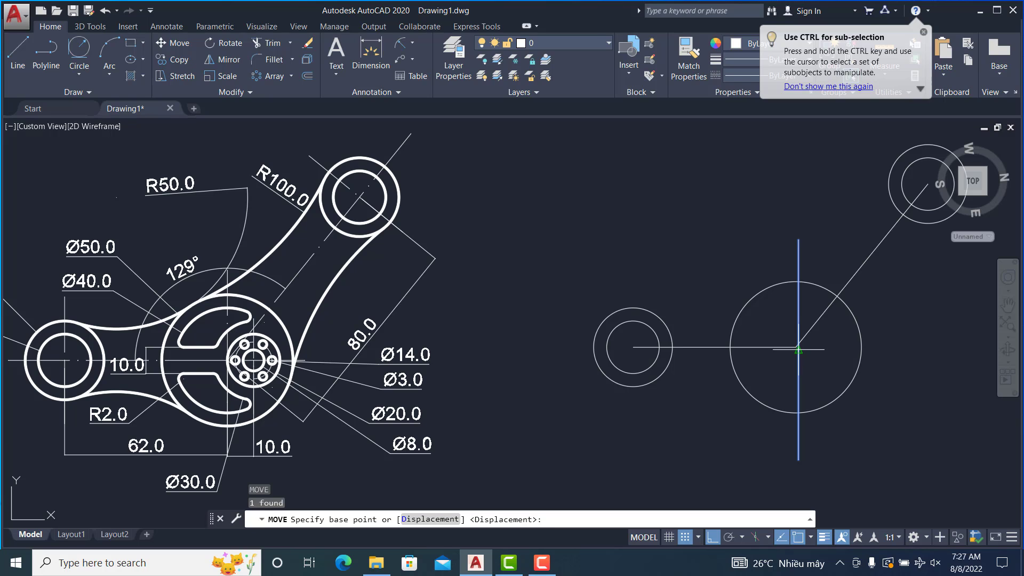
click(797, 347)
key(Return)
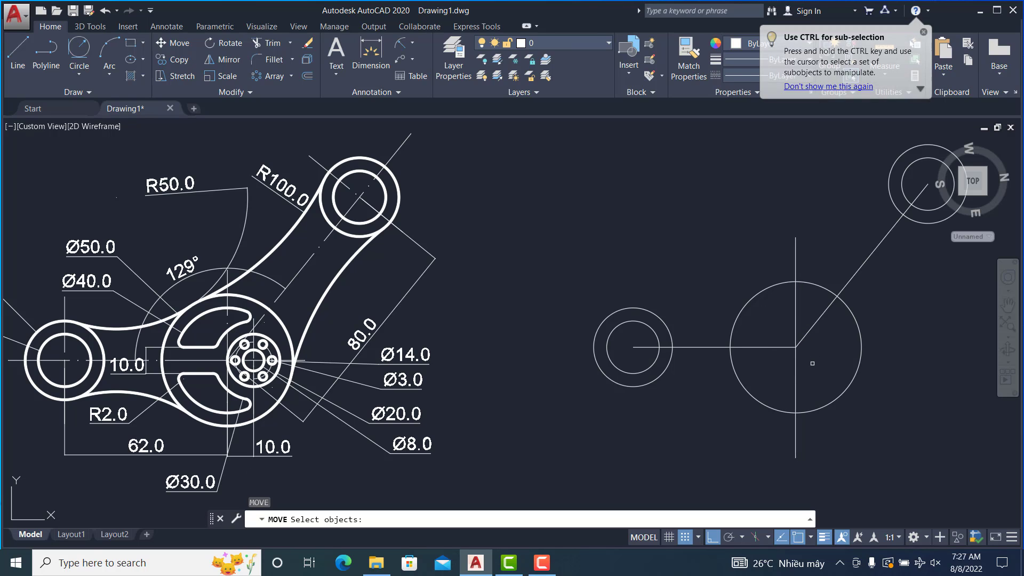
key(Escape)
Offset the vertical centreline 10 units to the right.
text(o)
key(Return)
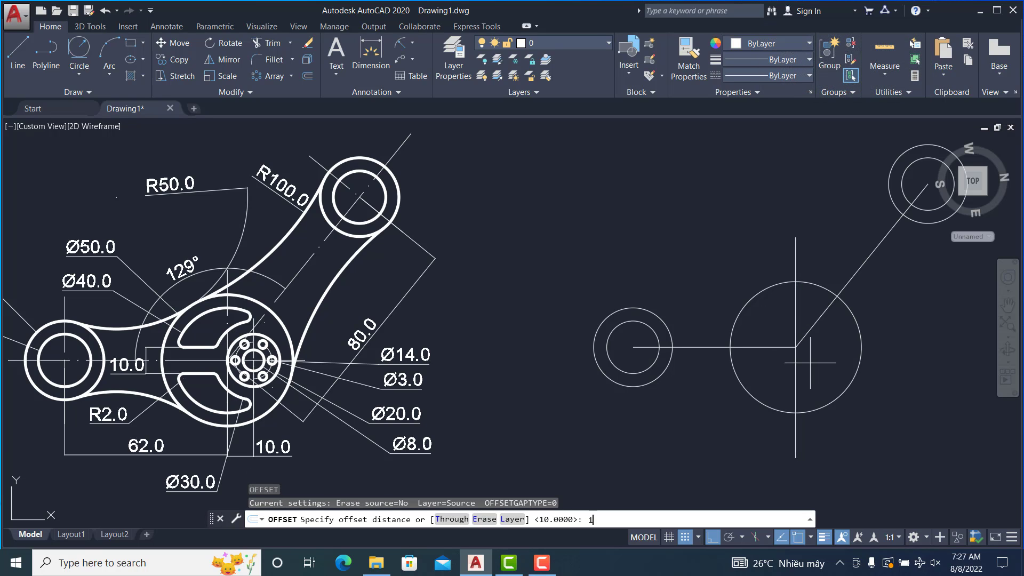
text(0)
key(Return)
click(795, 368)
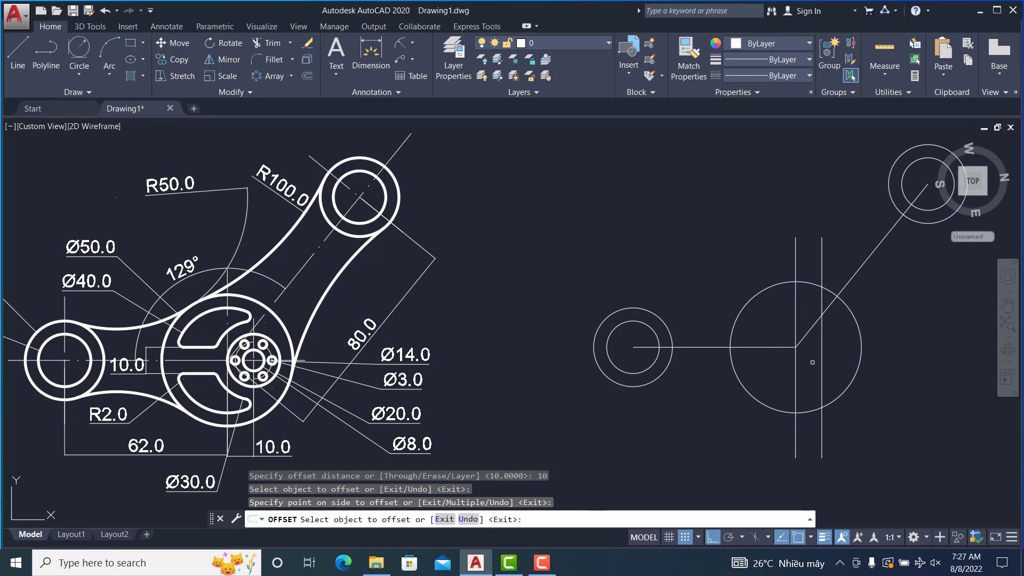
key(Escape)
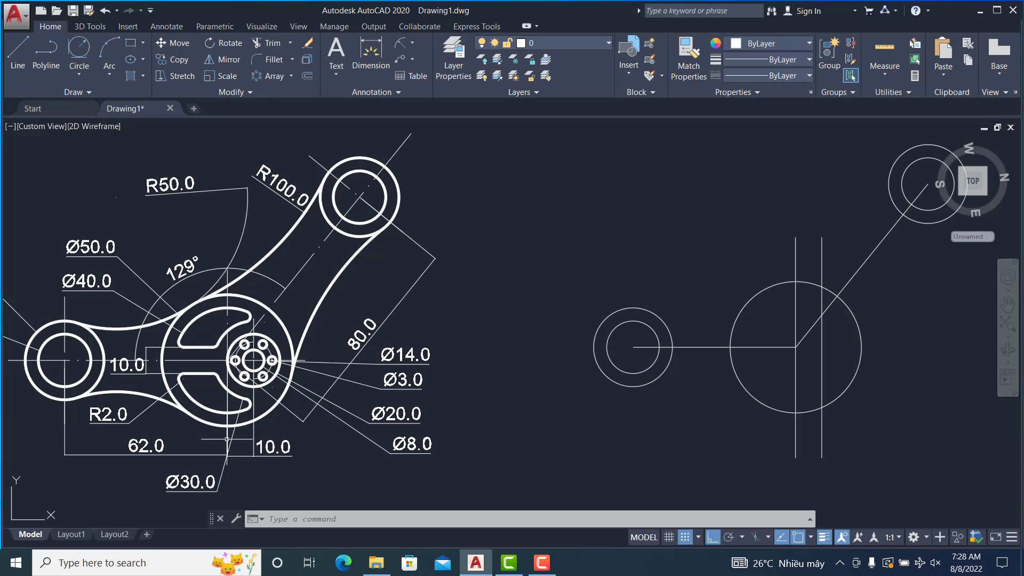
Extend the lines to the radius-25 circle as boundary.
text(c)
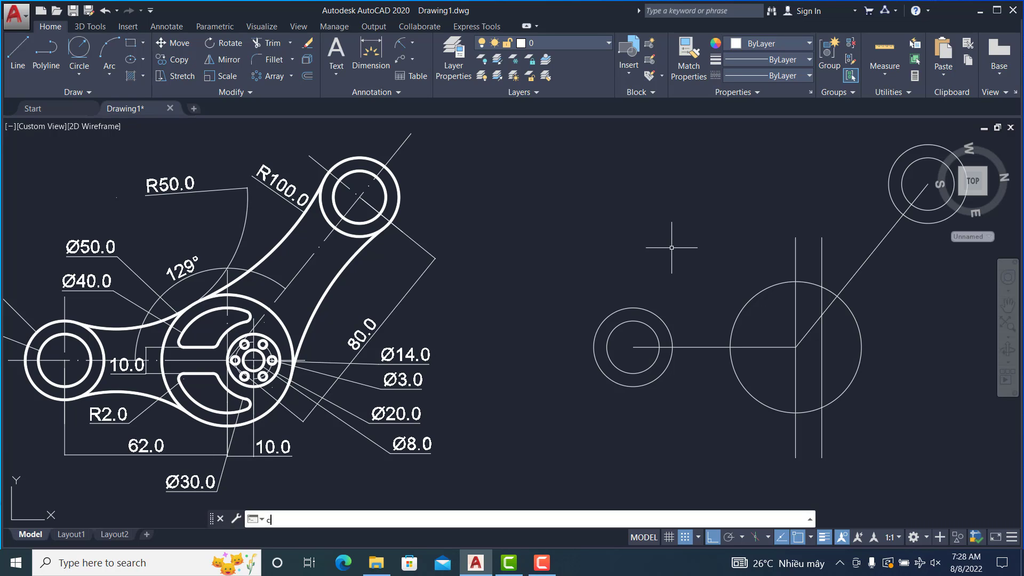
key(Return)
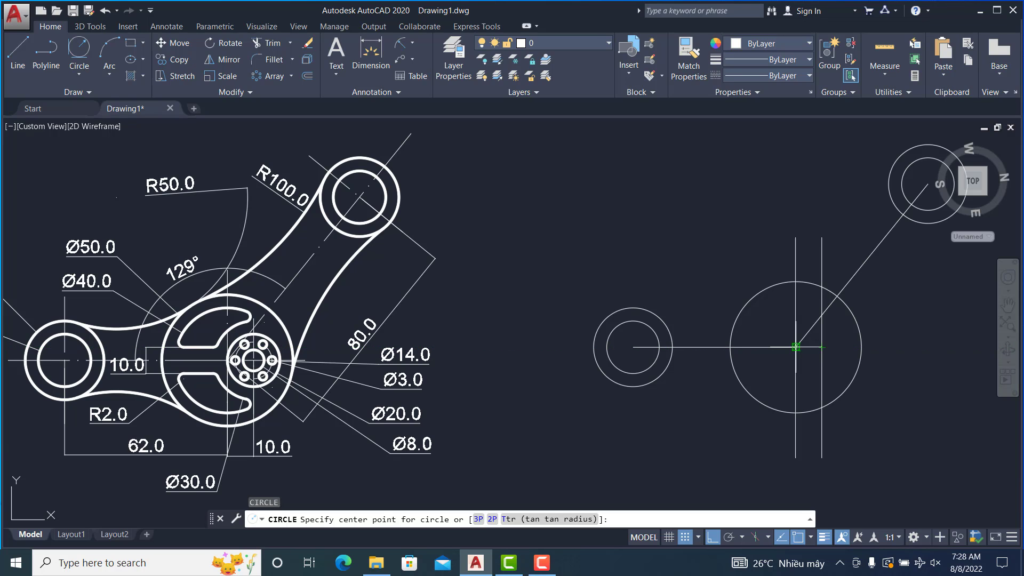
key(Escape)
text(ex)
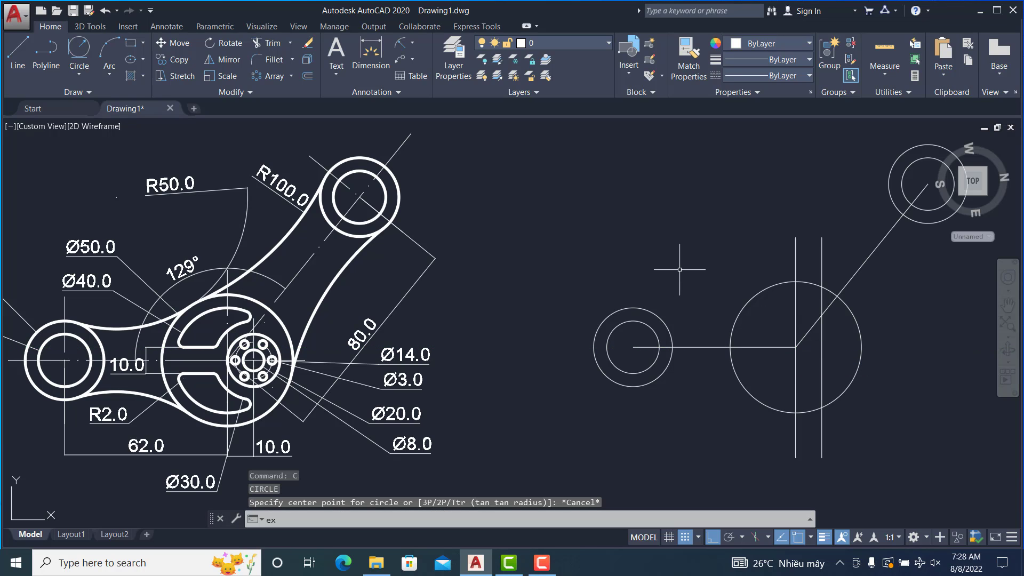
key(Return)
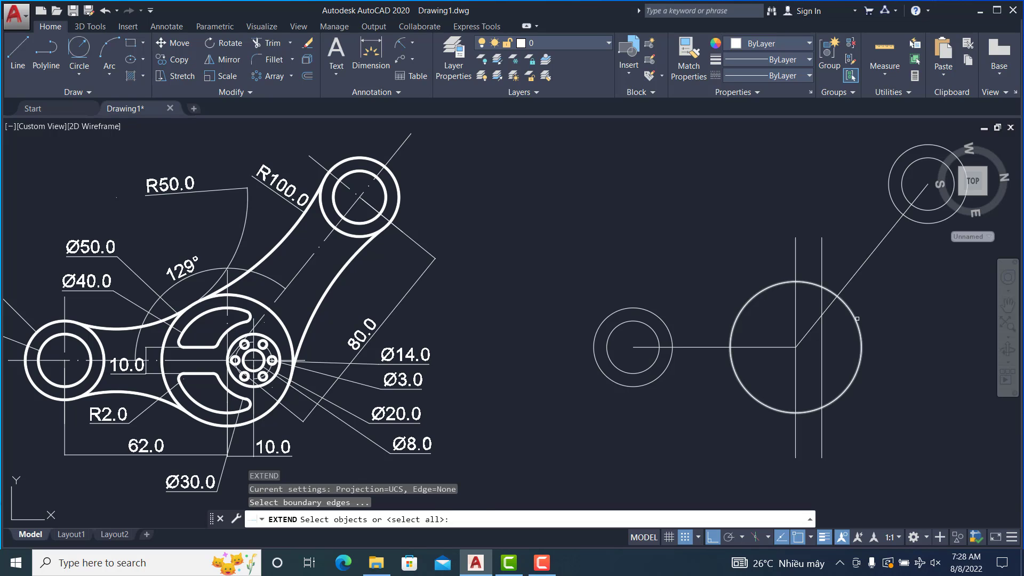
click(857, 318)
key(Return)
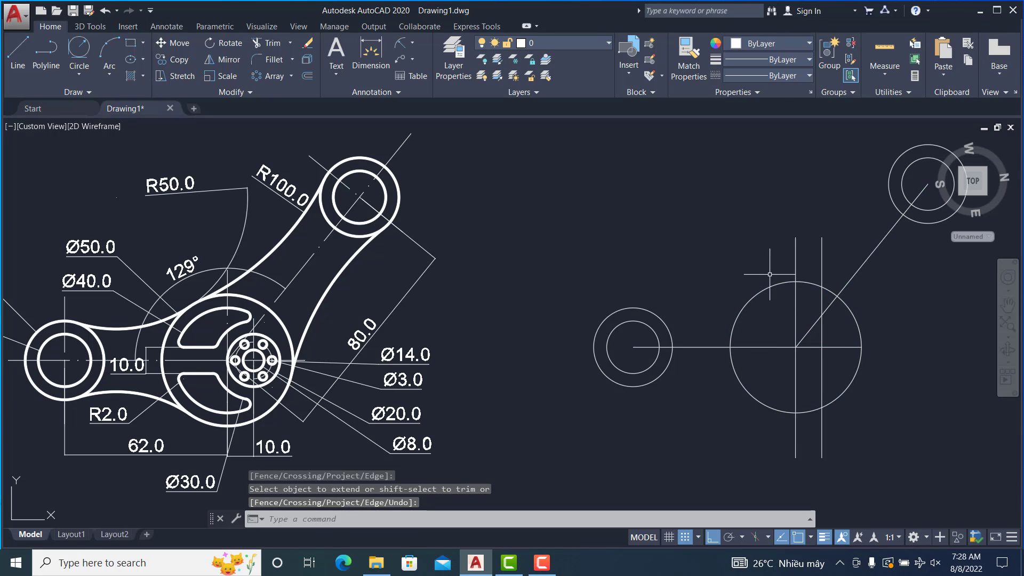
key(Escape)
Add a radius-15 circle at the lines' intersection and a concentric radius-20 circle.
text(c)
key(Return)
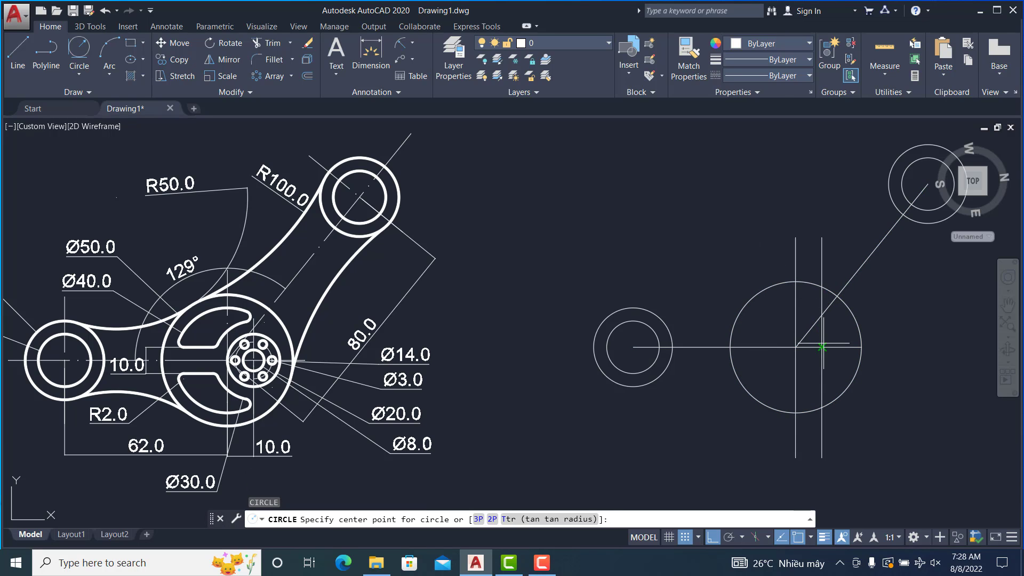
click(822, 347)
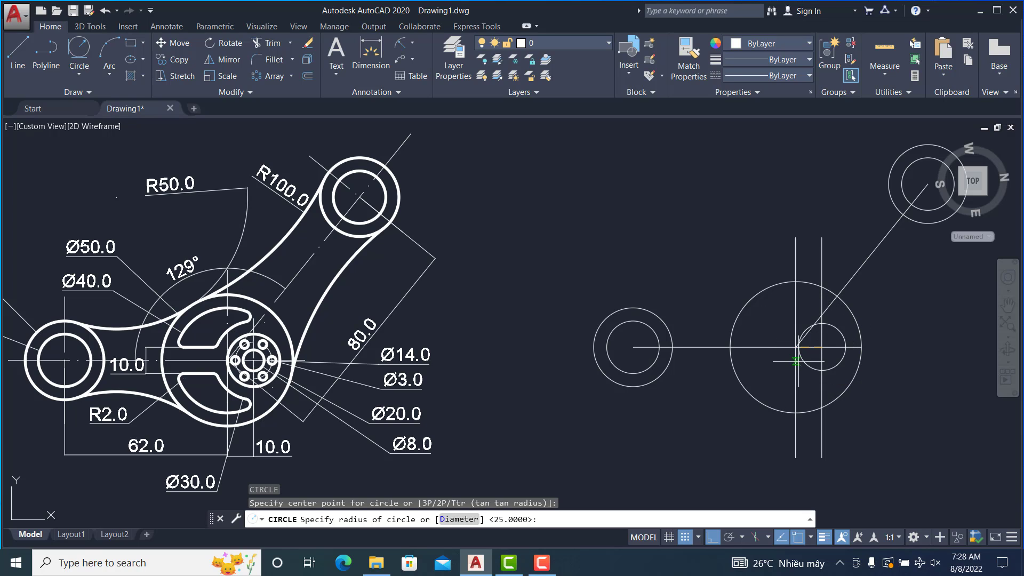
text(15)
key(Return)
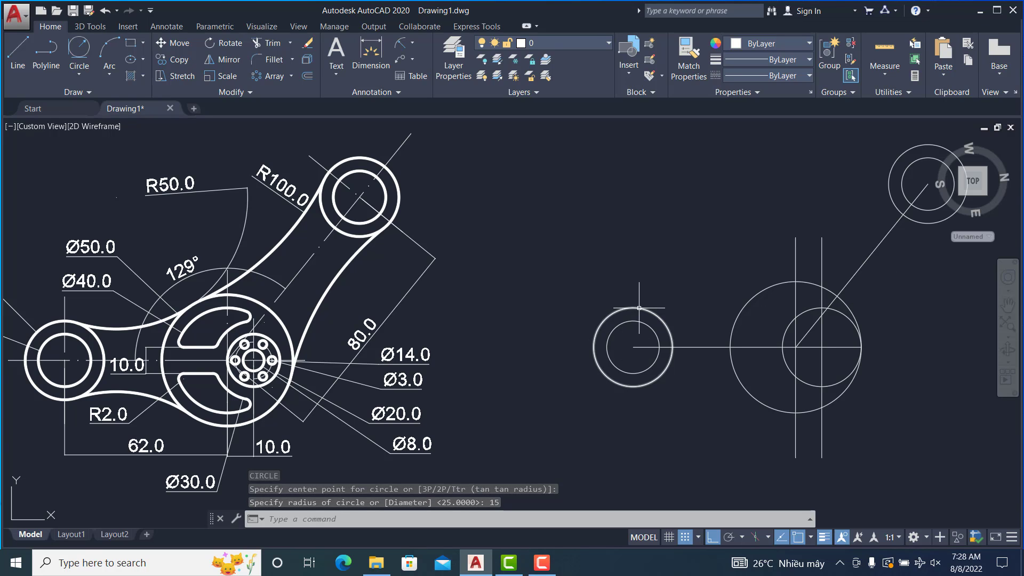
text(c)
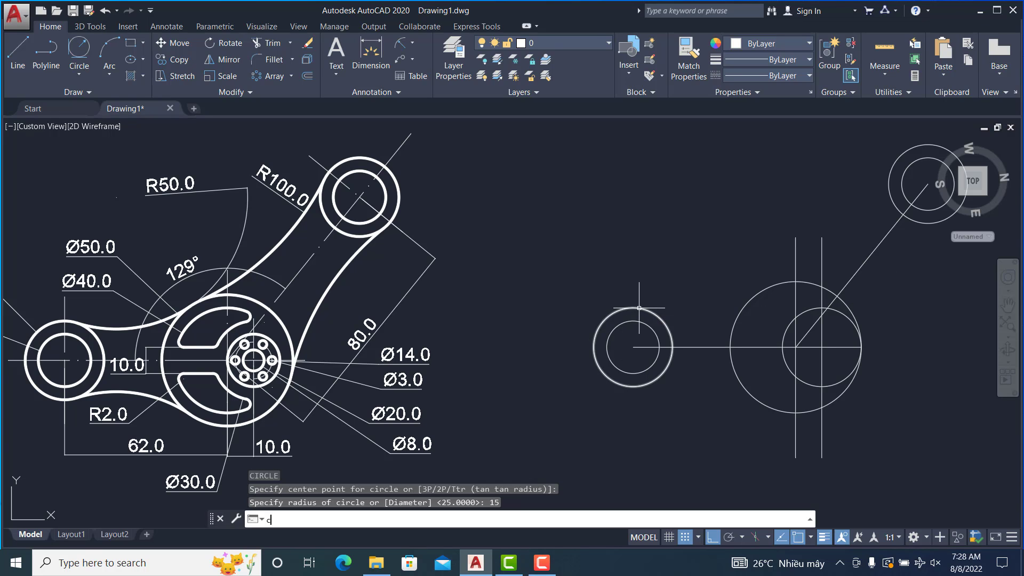
key(Return)
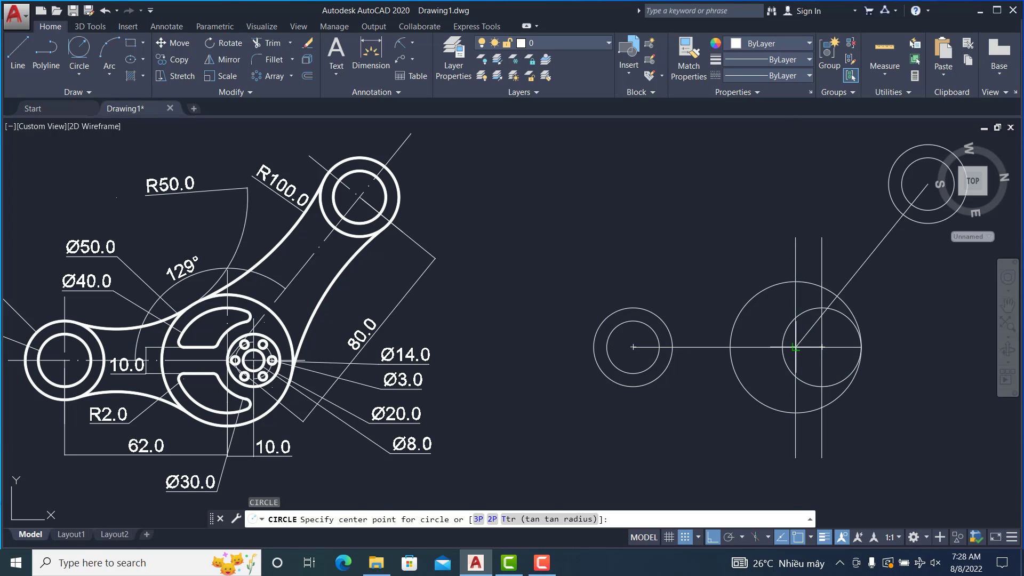
click(795, 347)
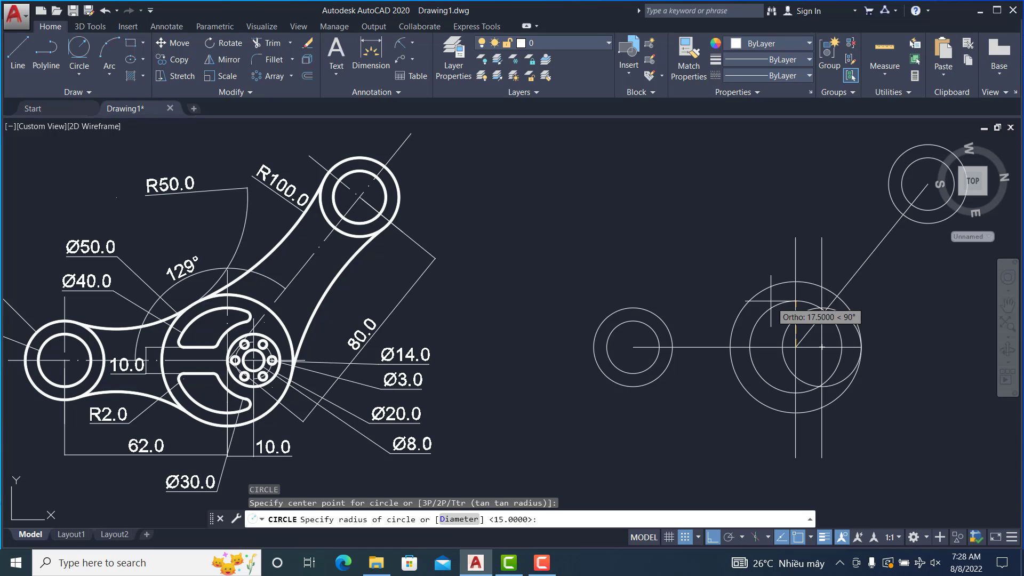
text(20)
key(Return)
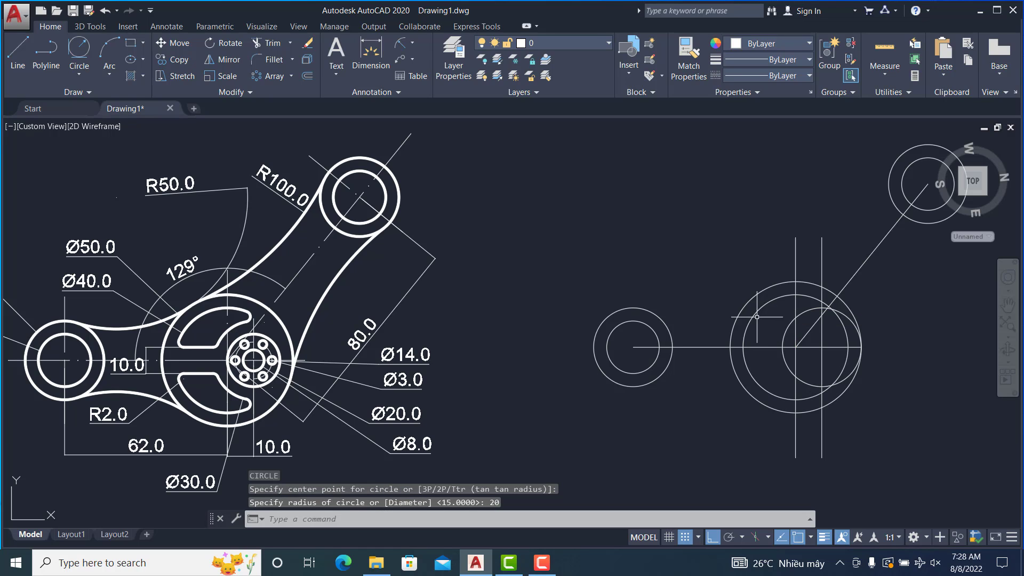
Offset the horizontal centre line 5 units above and below.
text(o)
key(Return)
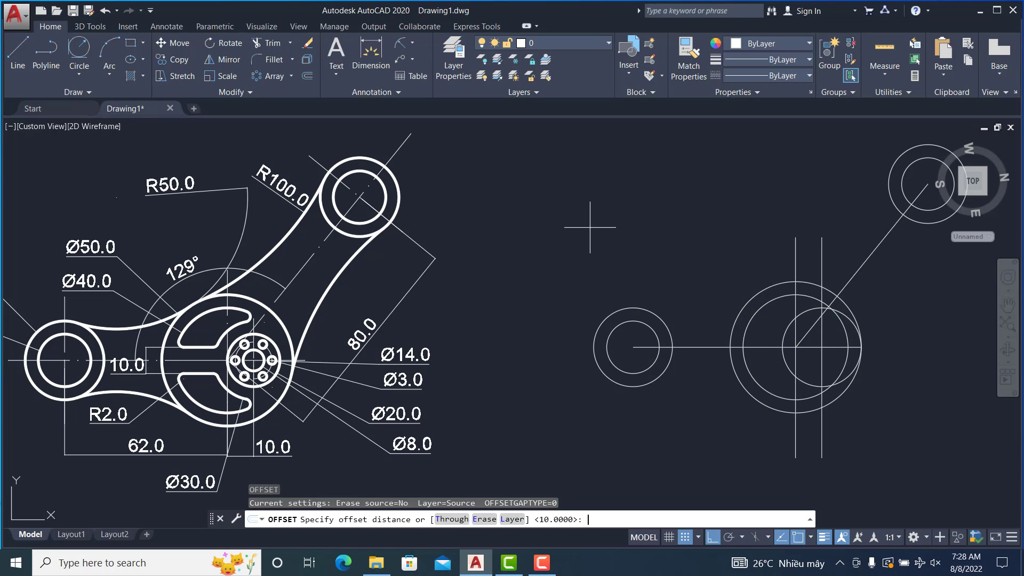
text(5)
key(Return)
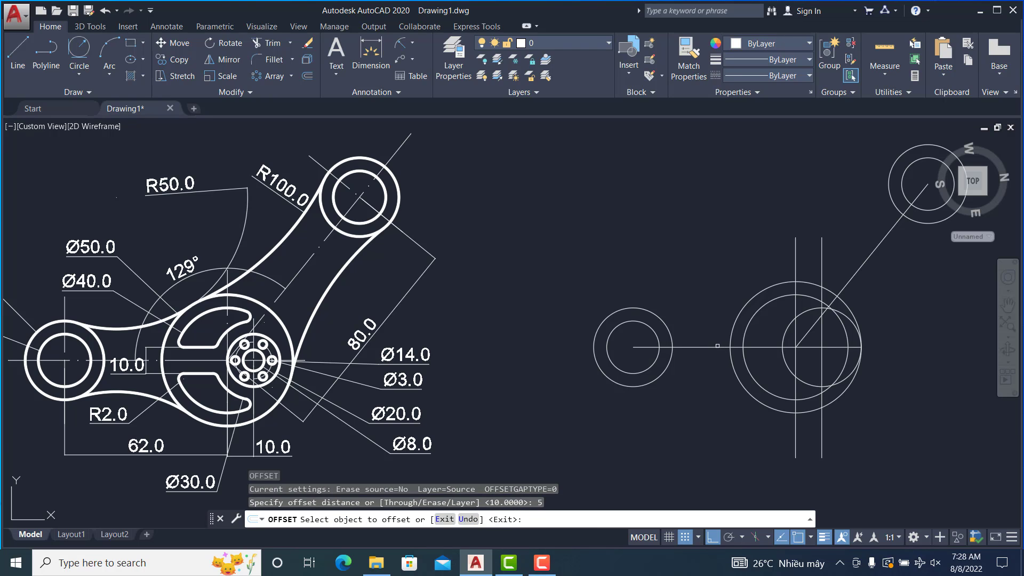
click(717, 347)
click(713, 348)
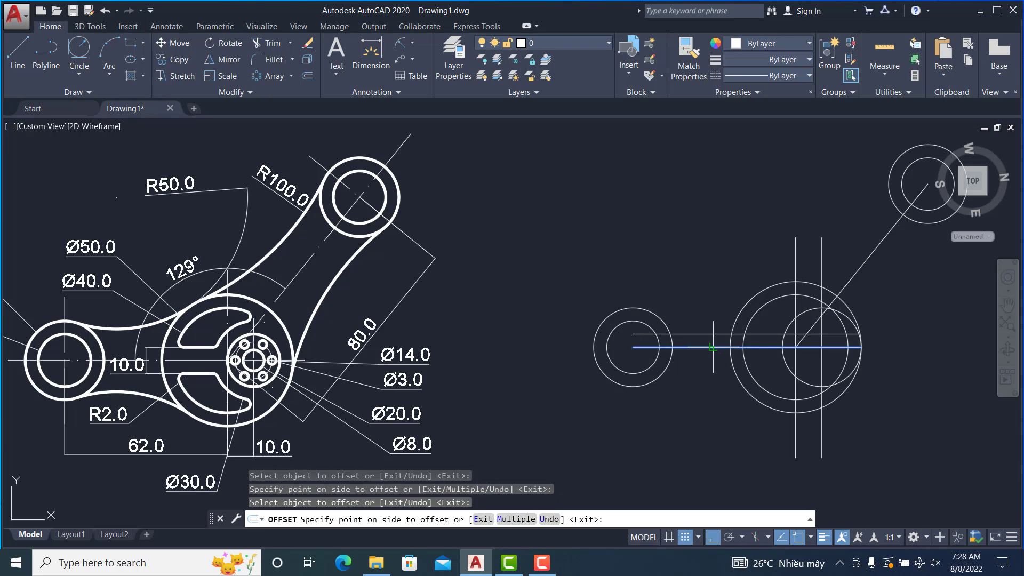
click(713, 366)
middle_drag(674, 321, 653, 324)
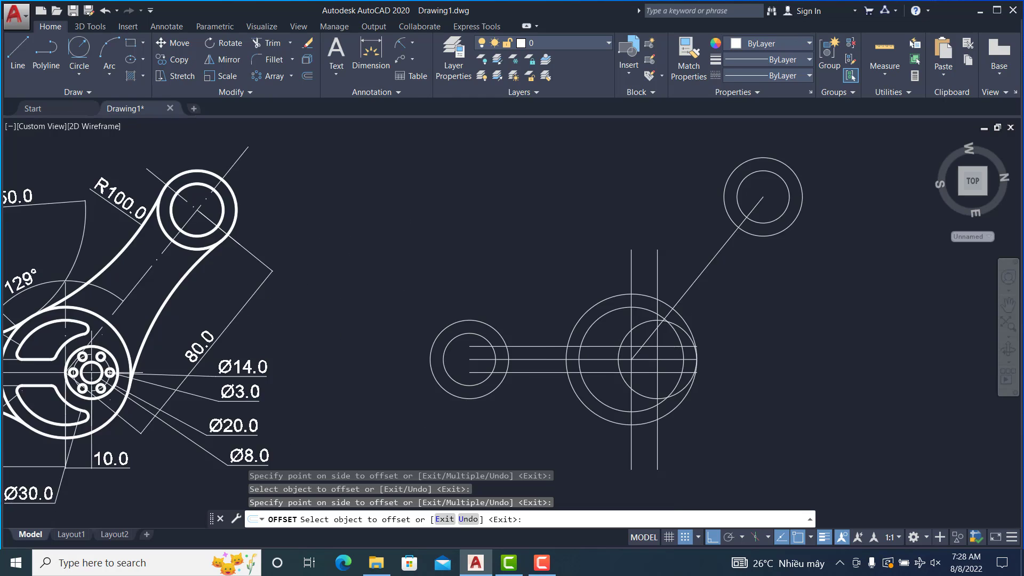
scroll(676, 348, up, 5)
scroll(676, 348, down, 4)
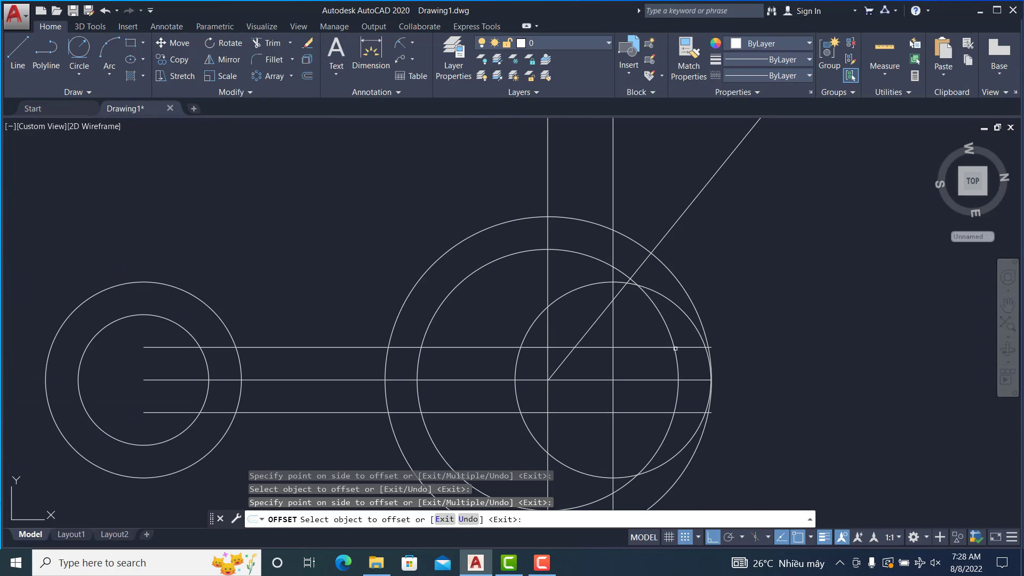
key(Escape)
text(tr)
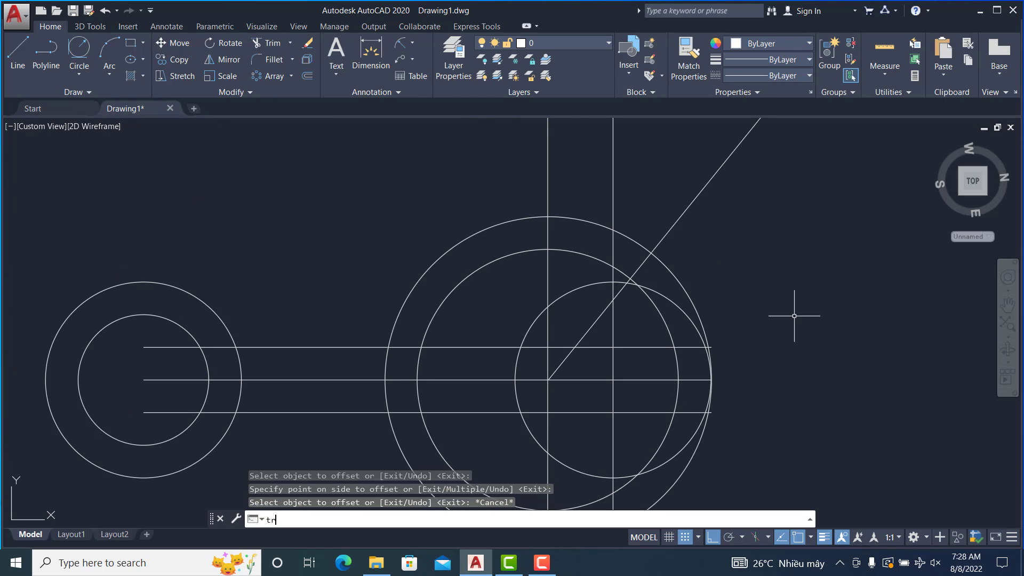
key(Return)
Trim the upper line back to the middle hub circle and cut away the smaller circle's right arc.
click(558, 249)
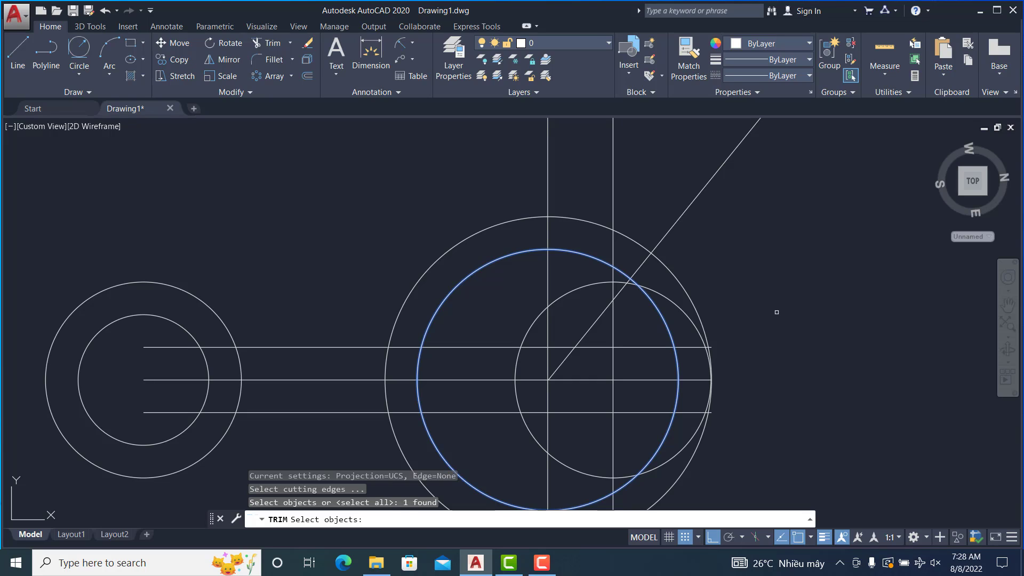
key(Return)
click(355, 345)
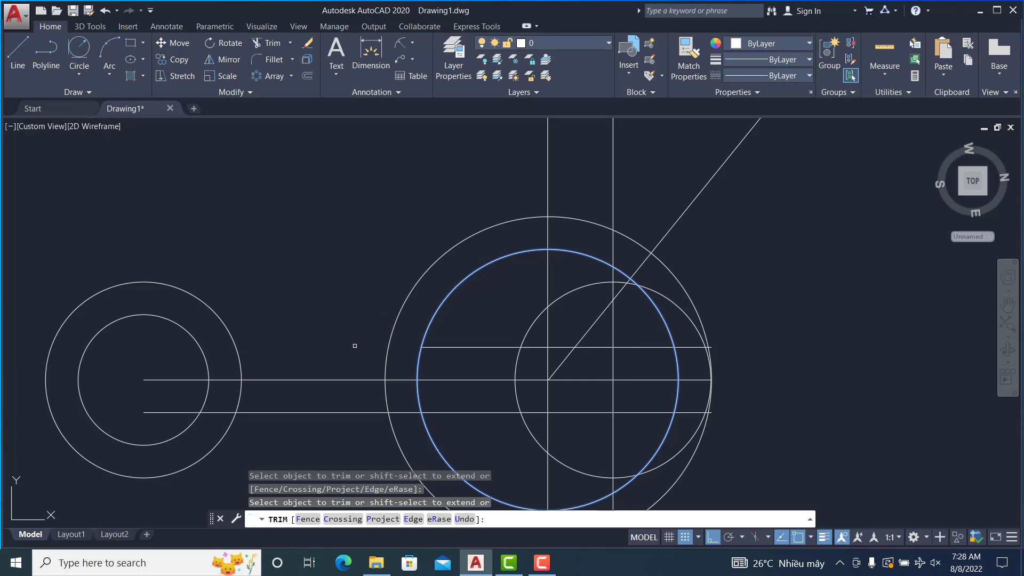
click(583, 389)
click(341, 411)
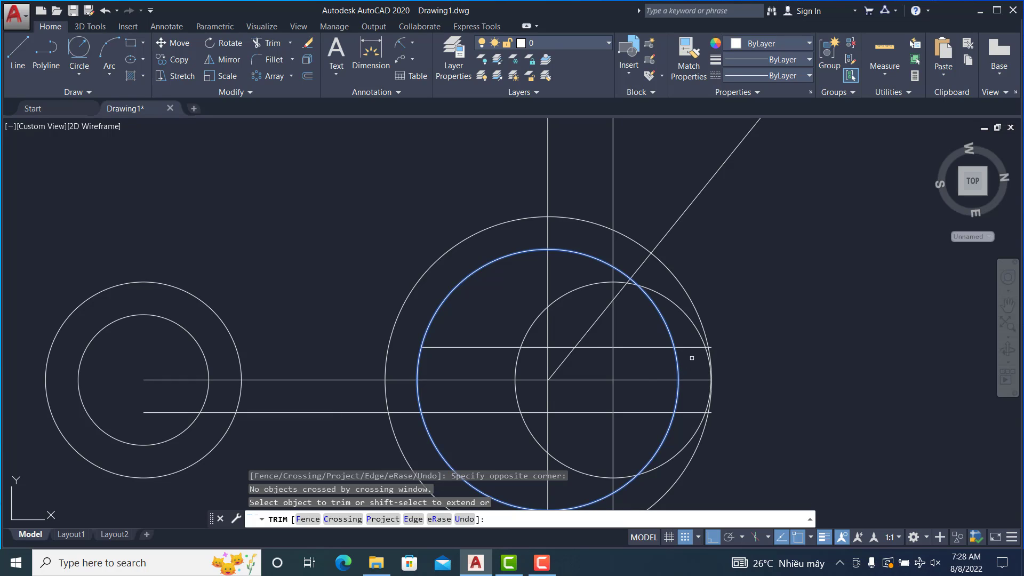
click(687, 319)
key(Return)
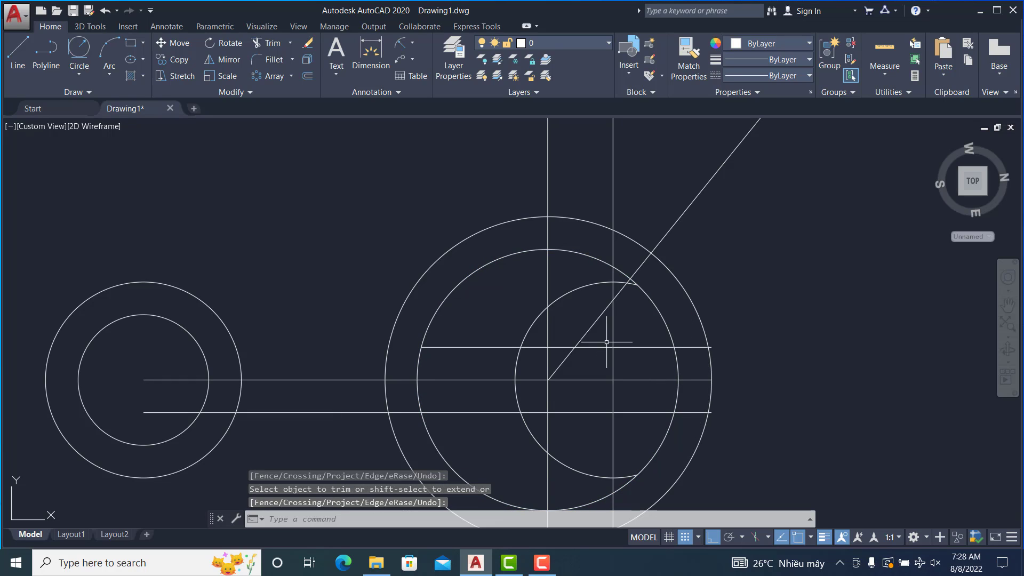
Trim the upper and lower offset lines where they run inside the smaller circle.
key(Return)
click(569, 296)
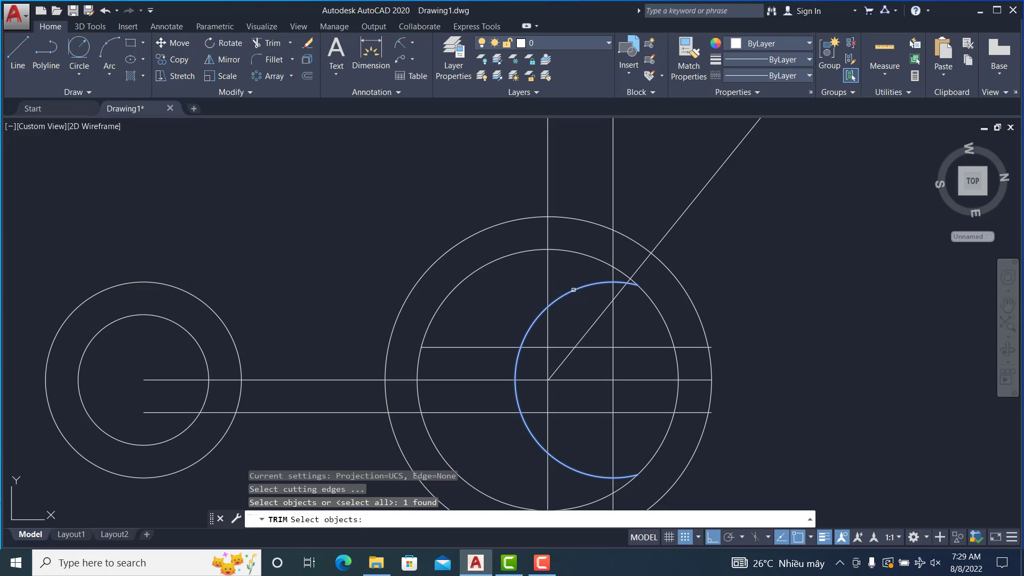
key(Return)
click(596, 348)
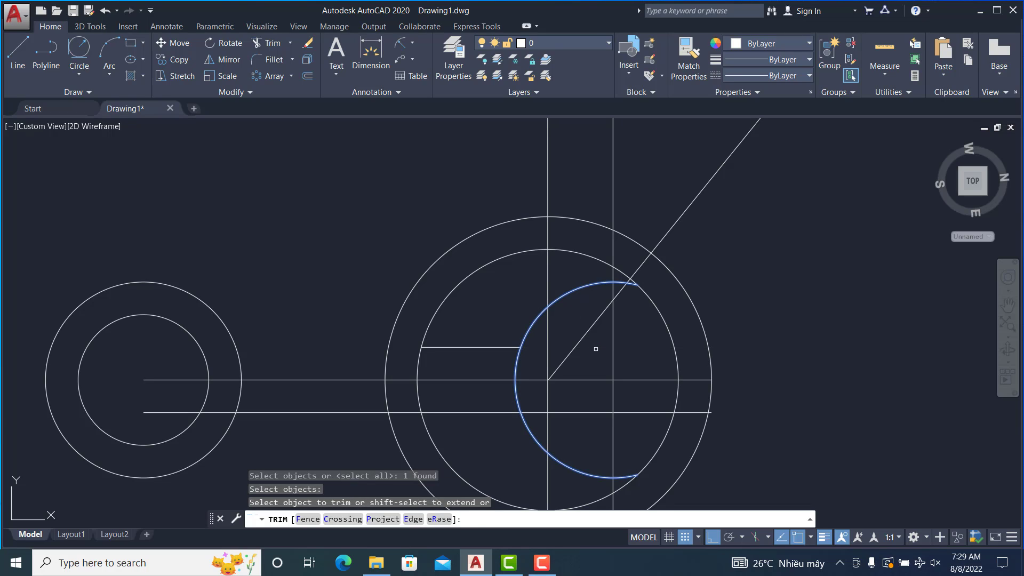
click(574, 411)
key(Return)
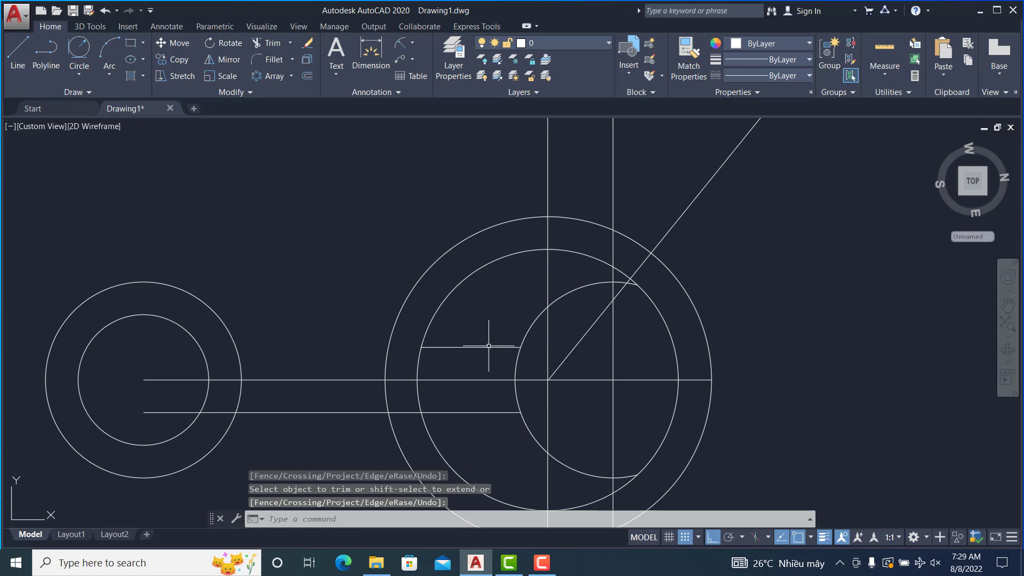
Remove the middle circle's arc lying inside the smaller circle.
key(Return)
key(Return)
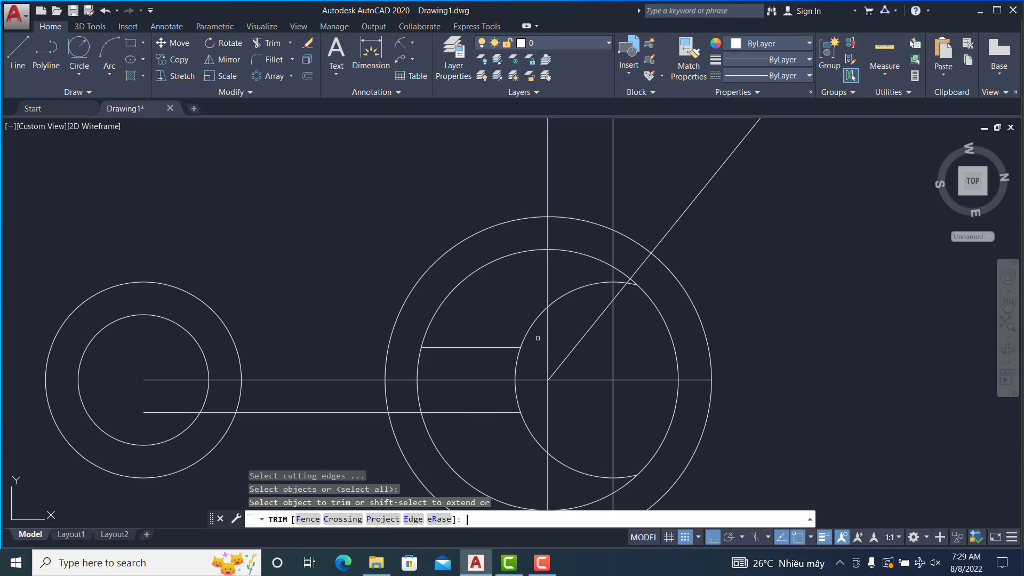
key(Return)
key(Return)
click(527, 331)
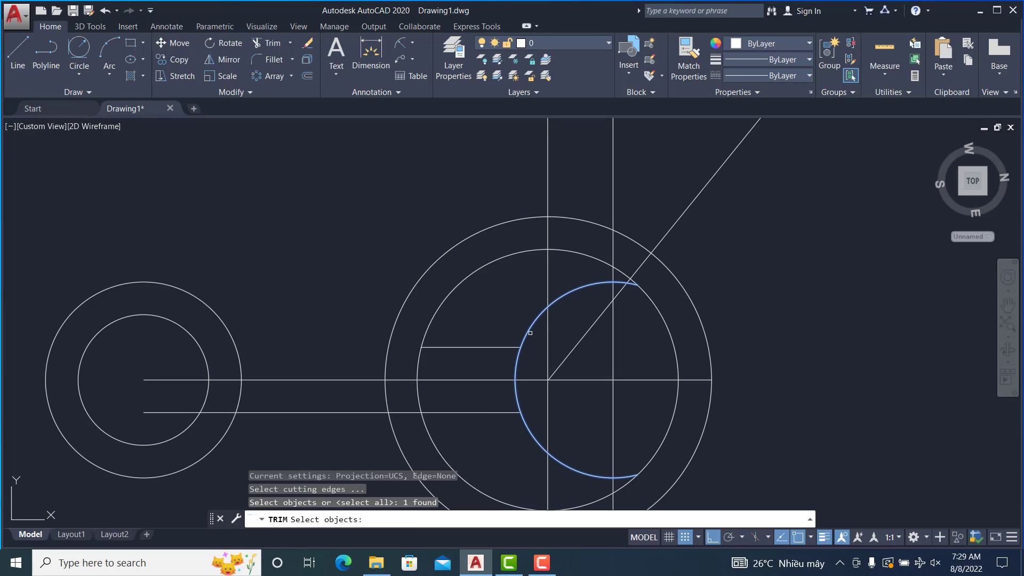
key(Return)
click(663, 316)
key(Return)
key(Return)
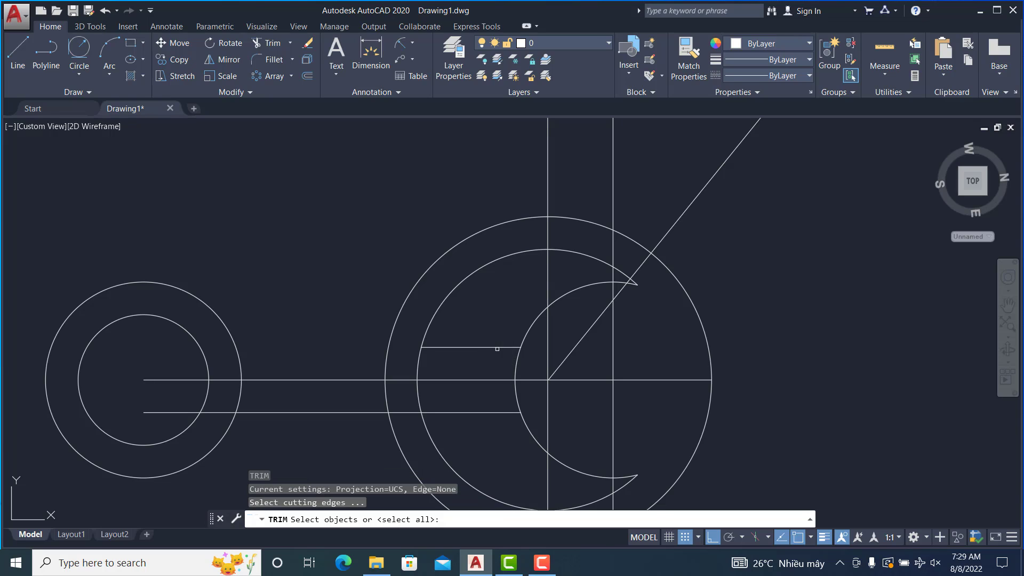
click(497, 347)
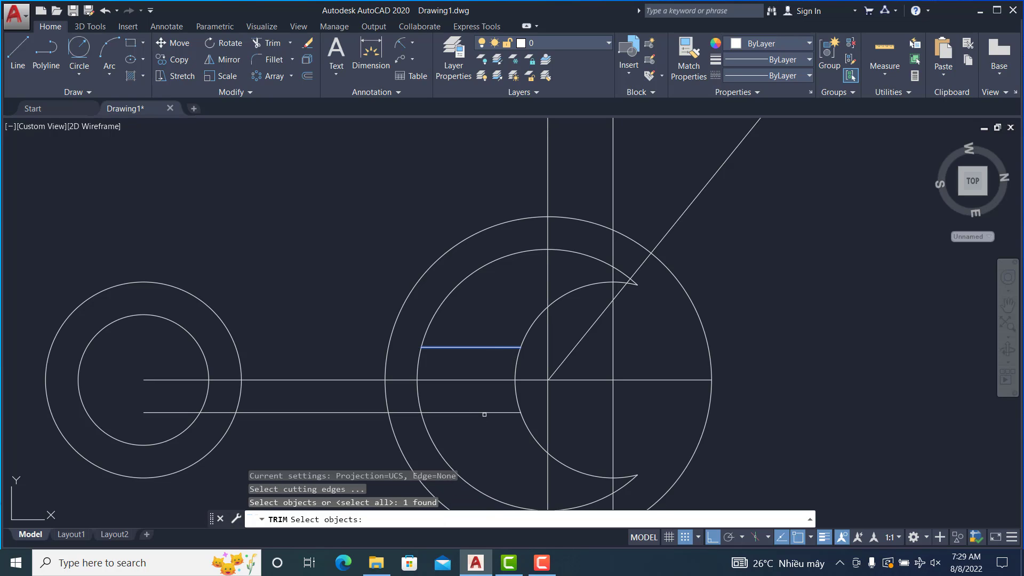
key(Return)
key(Return)
Cut the lower line back to the middle circle and remove the arcs between the two short lines.
key(Return)
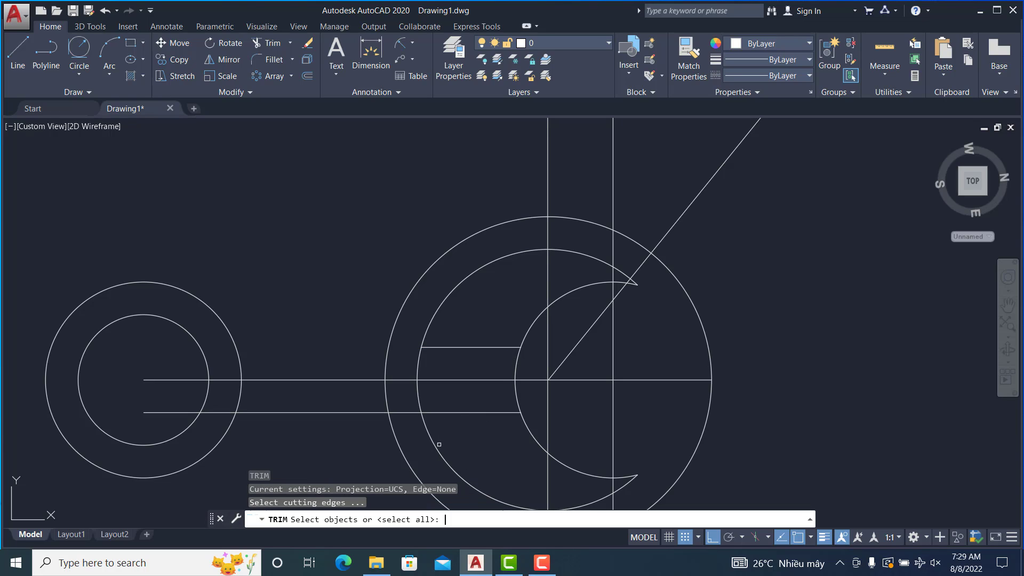
click(437, 446)
key(Return)
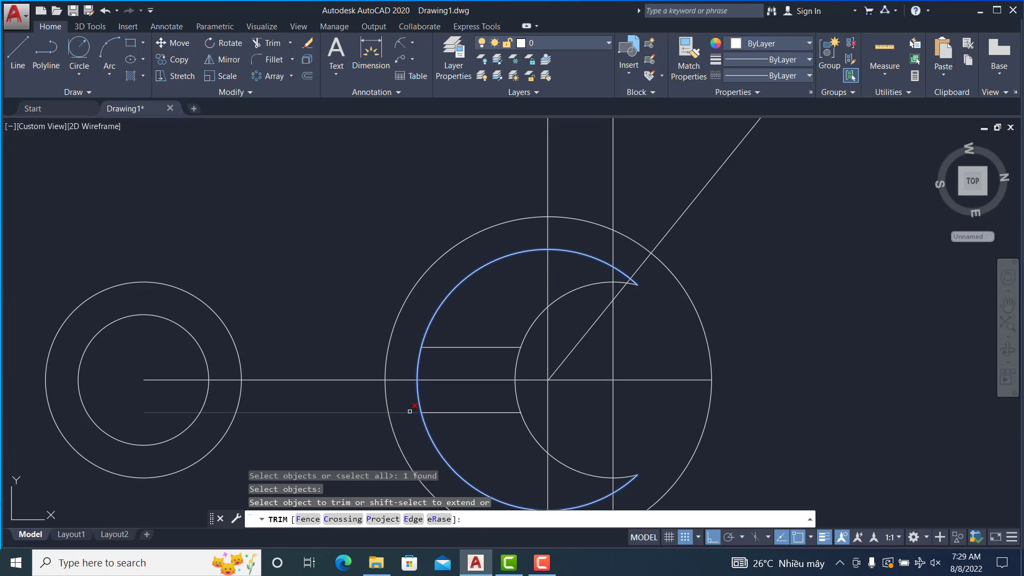
click(409, 412)
key(Return)
key(Return)
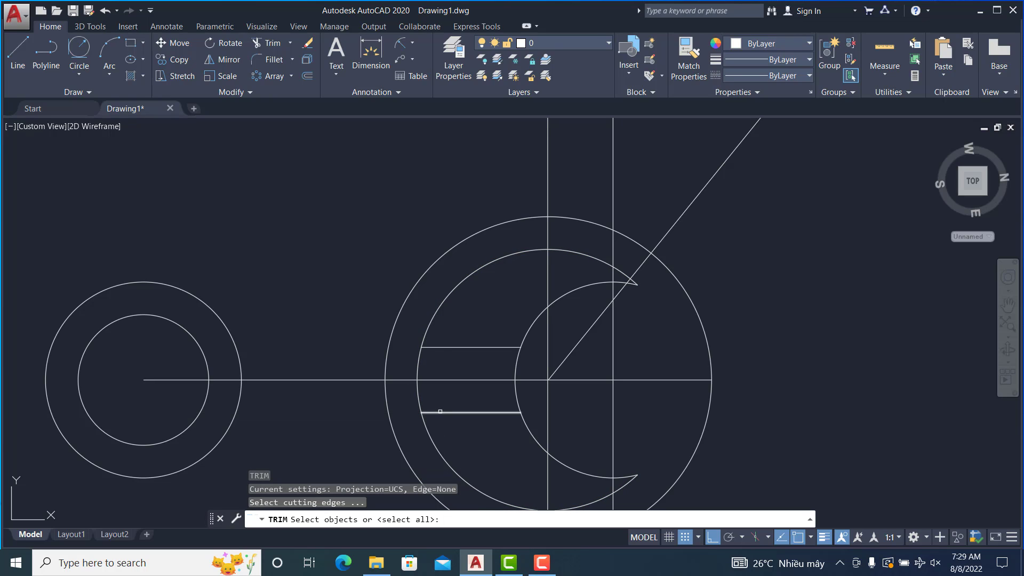
click(440, 411)
click(467, 349)
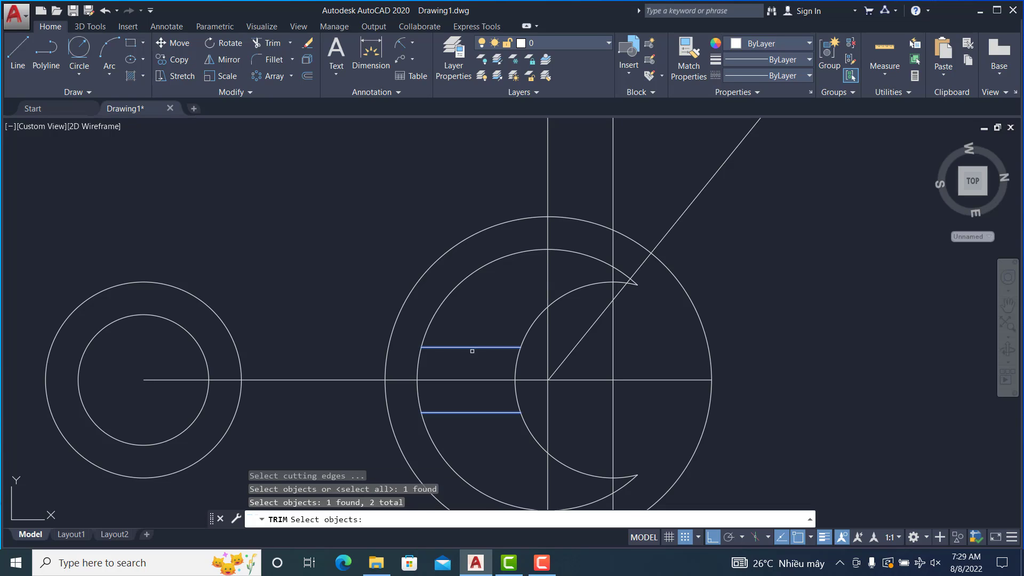
key(Return)
click(517, 358)
click(420, 364)
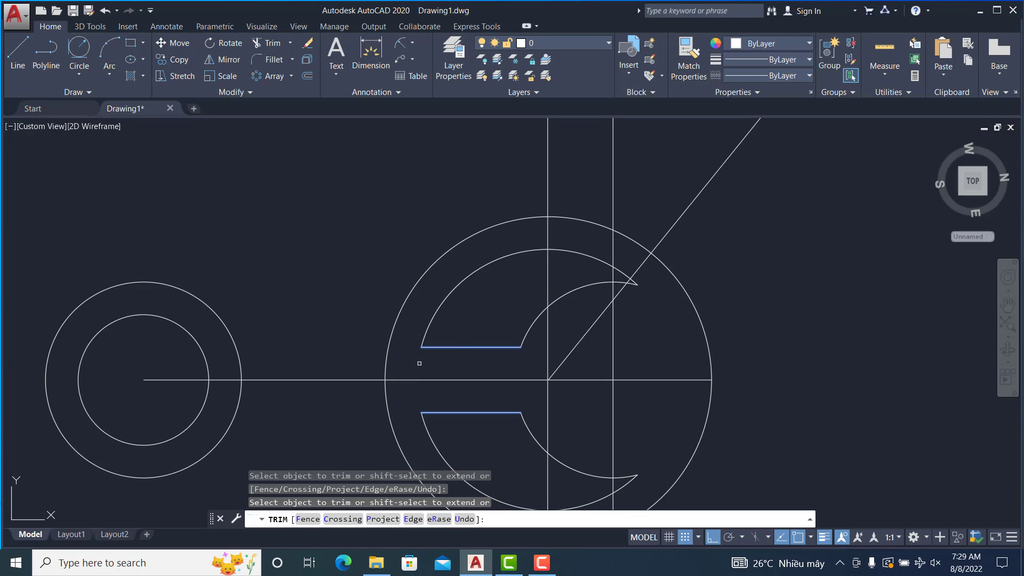
key(Escape)
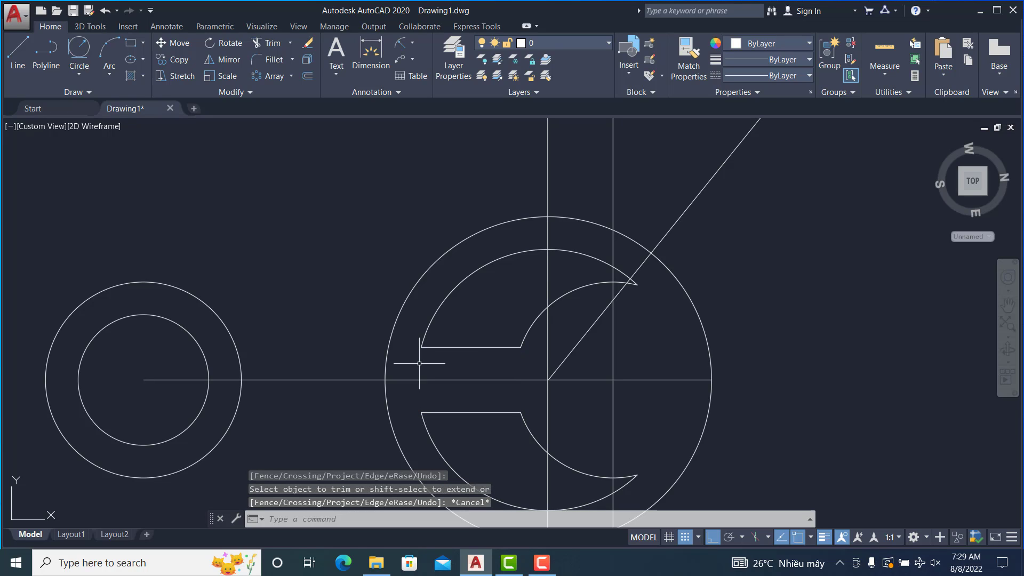
Fillet with radius 2 the tip where the small upper arcs meet.
scroll(631, 298, up, 2)
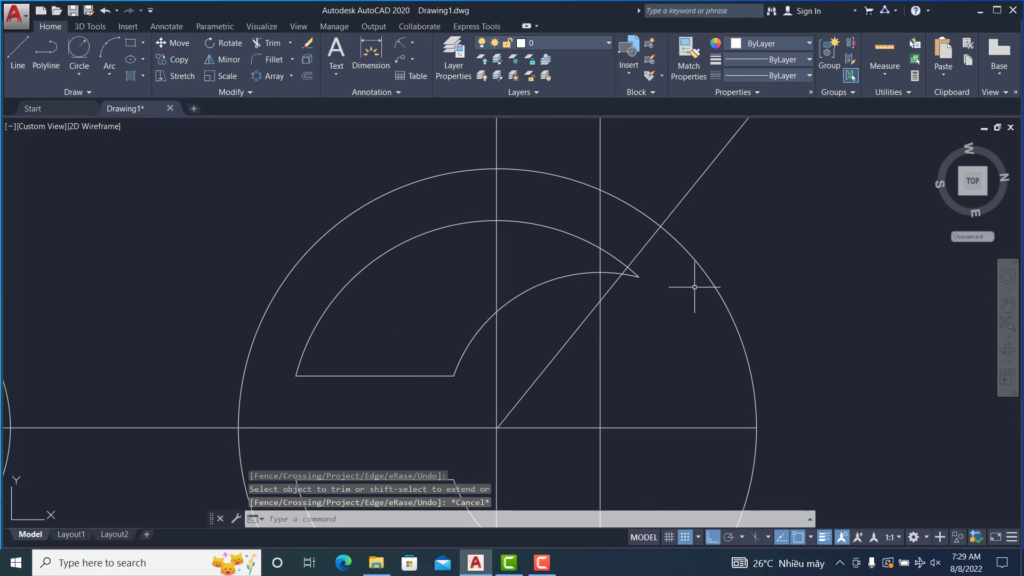
scroll(694, 287, down, 2)
text(f)
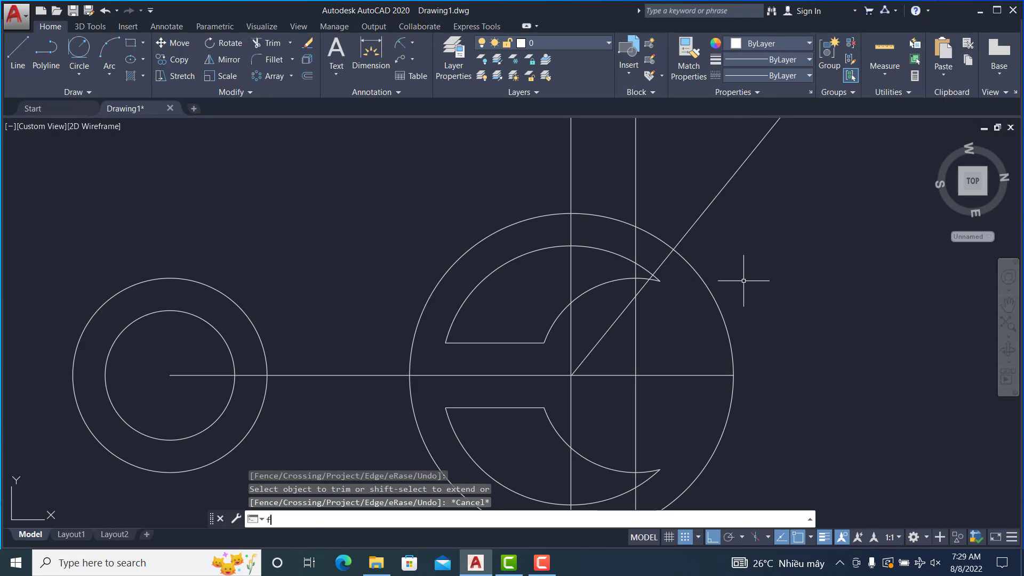
key(Return)
text(2)
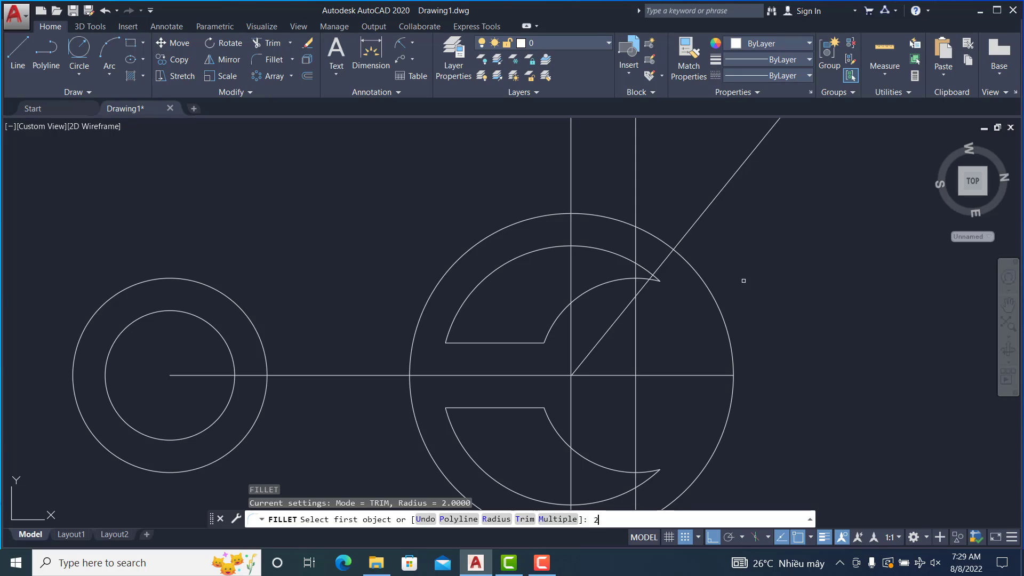
key(Return)
click(627, 278)
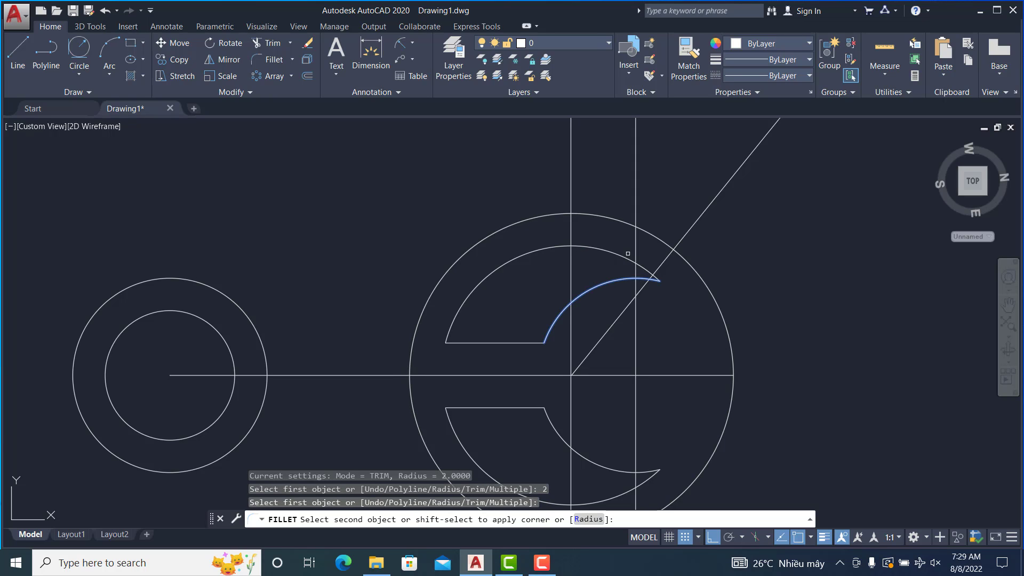
click(625, 262)
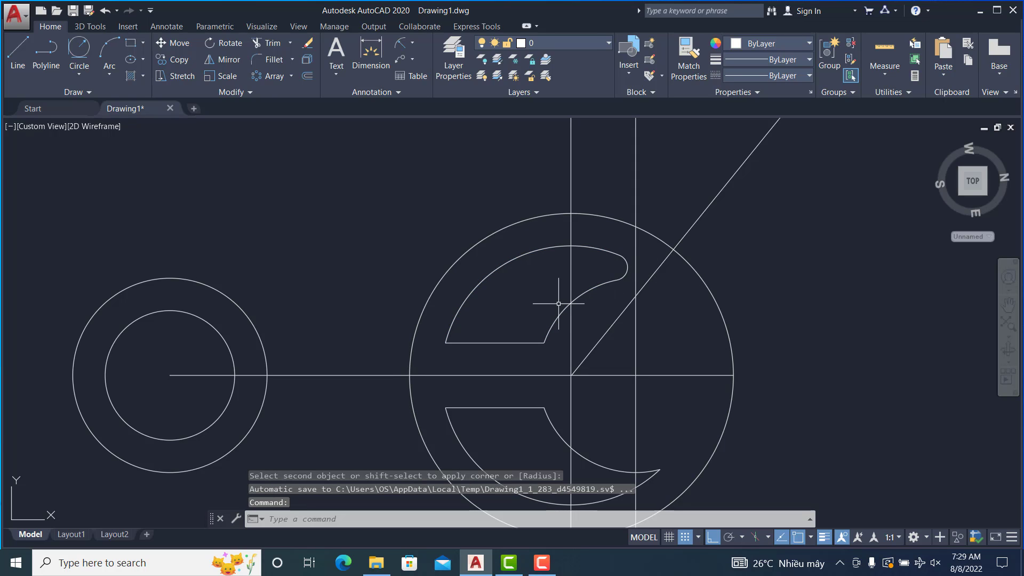
Round both corners of the upper short line against the outer and inner arcs.
key(Return)
click(477, 340)
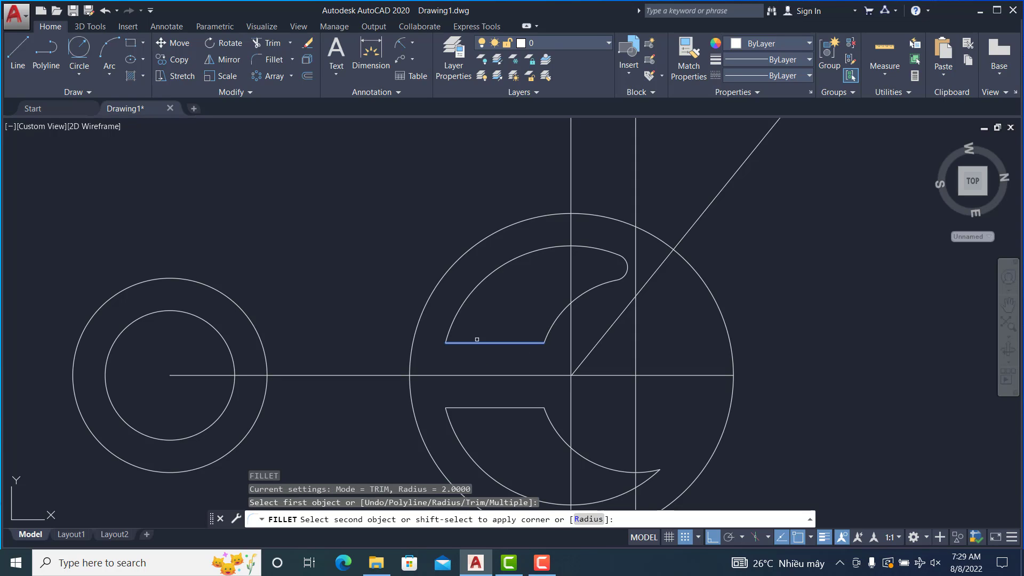
click(453, 325)
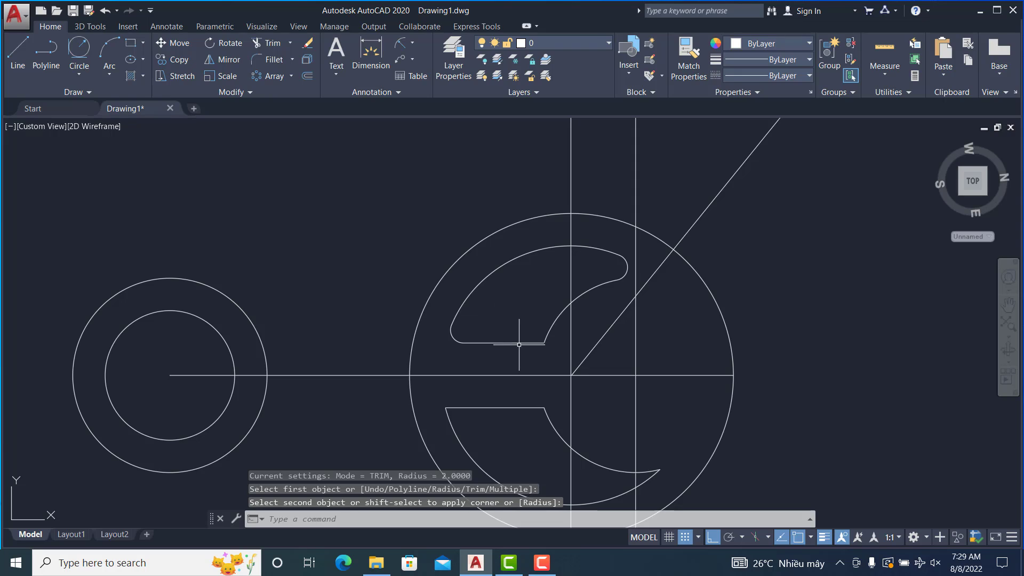
key(Return)
click(526, 341)
click(550, 335)
Round the lower short line's corners and the lower slot's right end with radius-2 fillets.
key(Return)
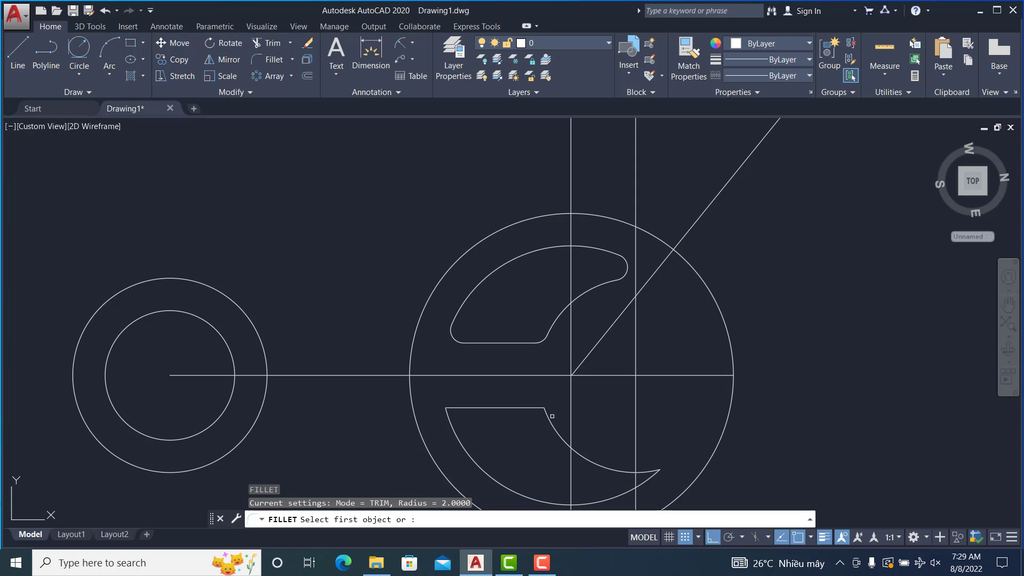
click(550, 420)
key(Return)
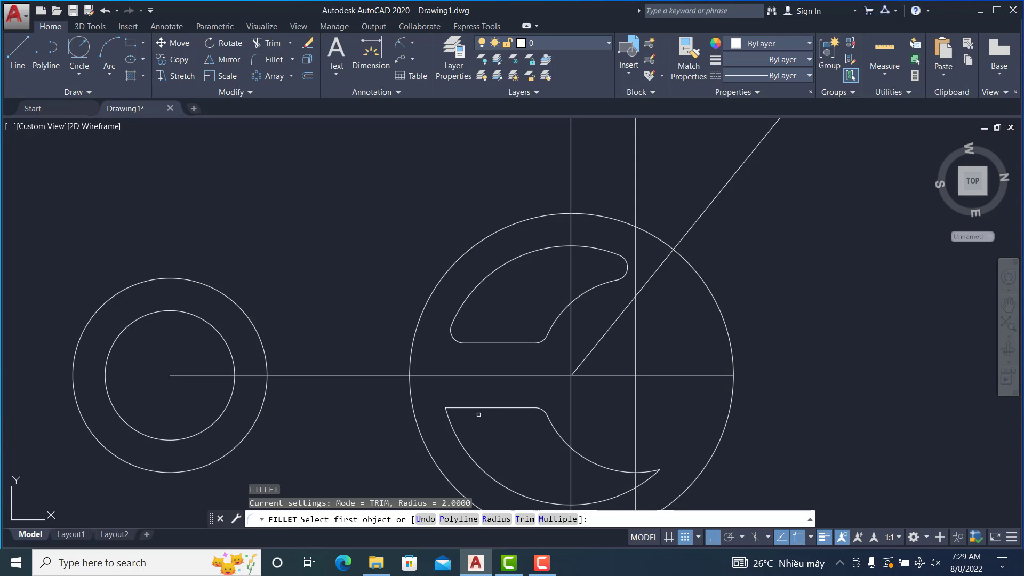
click(480, 407)
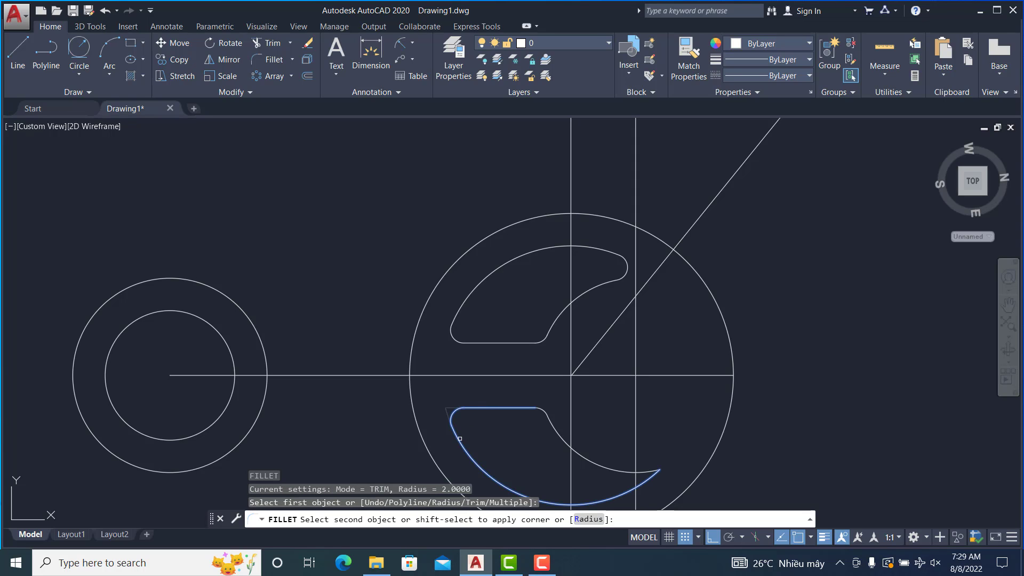
click(456, 427)
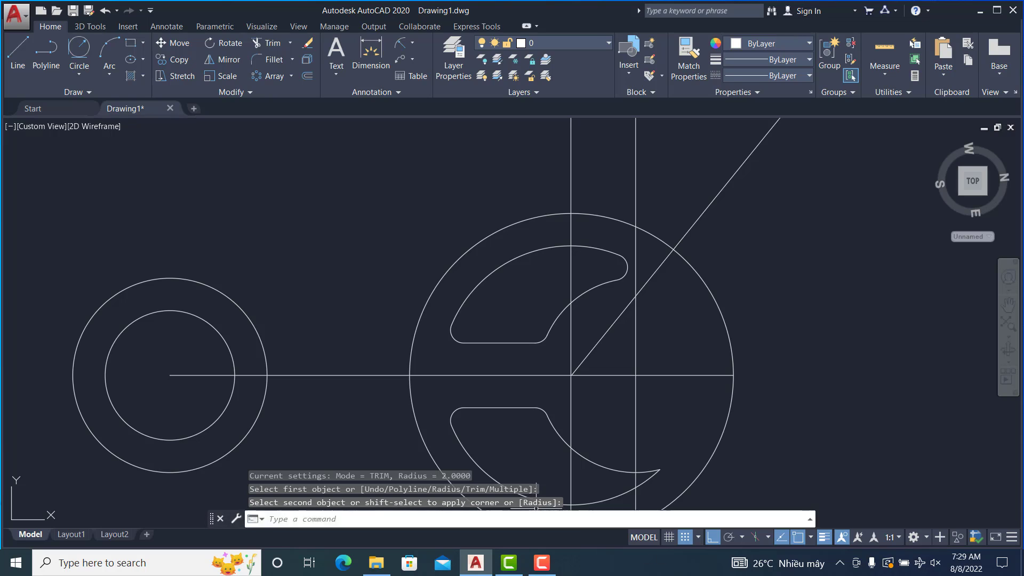
key(Return)
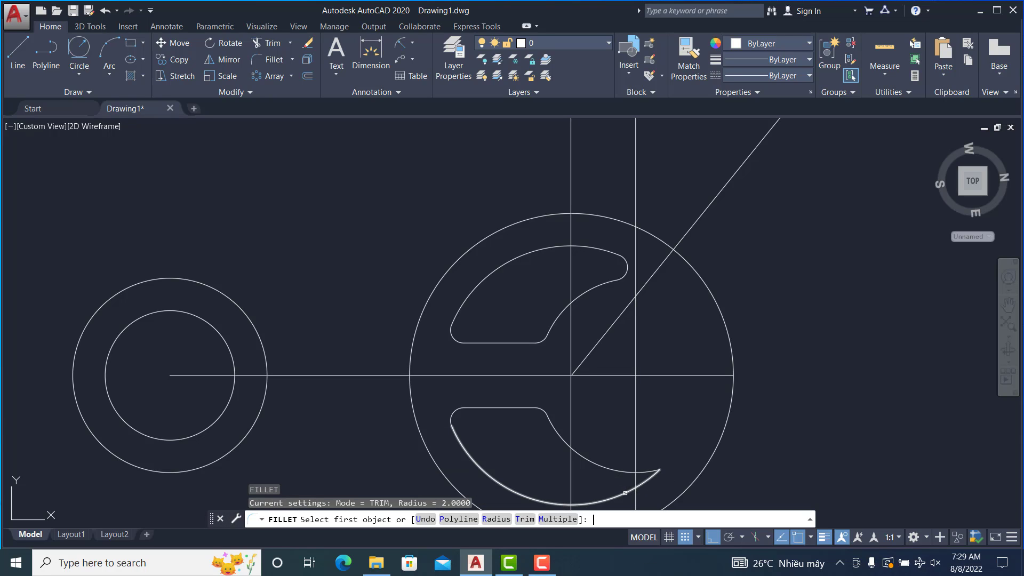
click(622, 474)
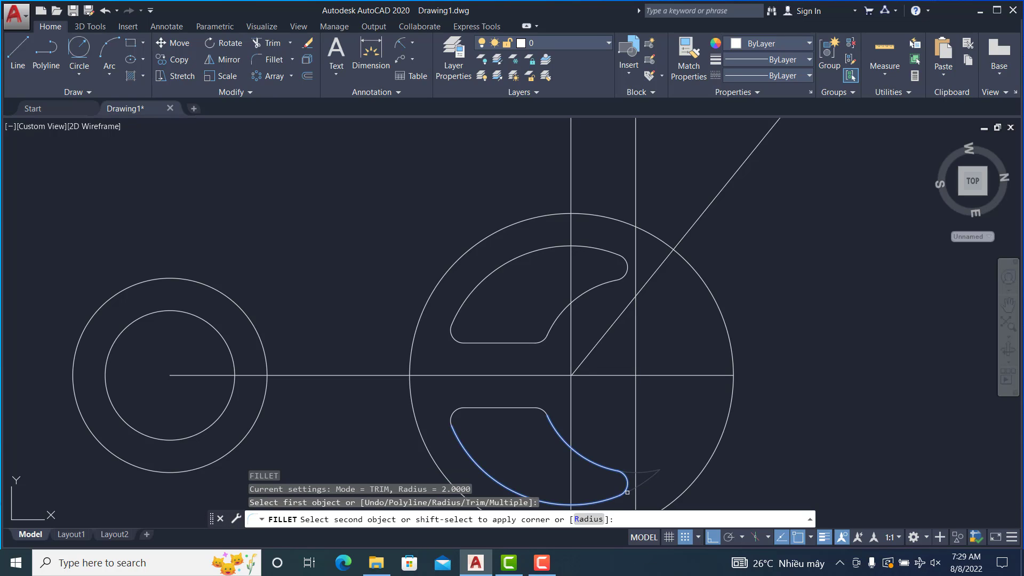
click(627, 492)
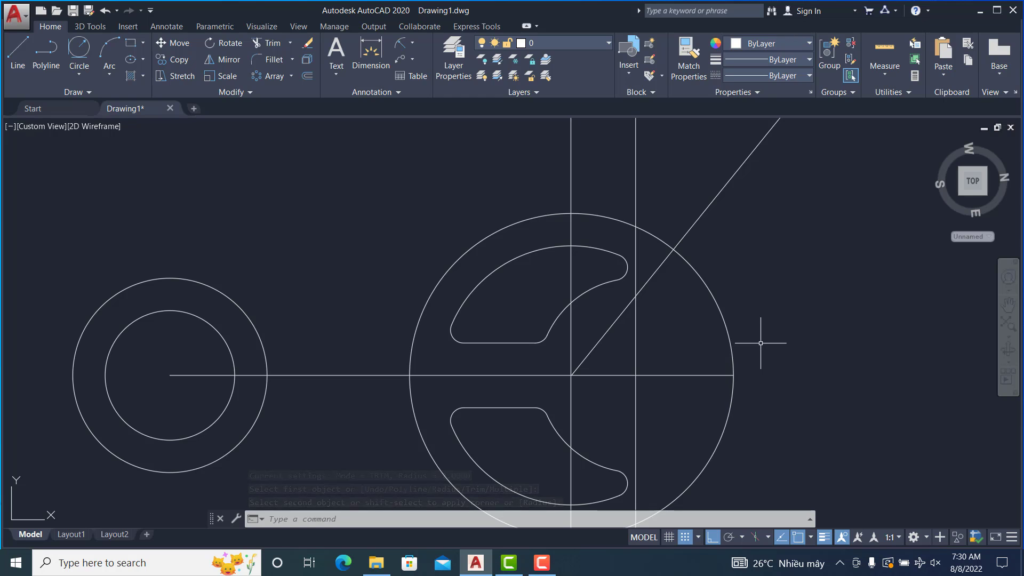
Cancel the leftover fillet and pan the view to frame the sketch's hub beside the reference.
key(Escape)
scroll(676, 327, down, 8)
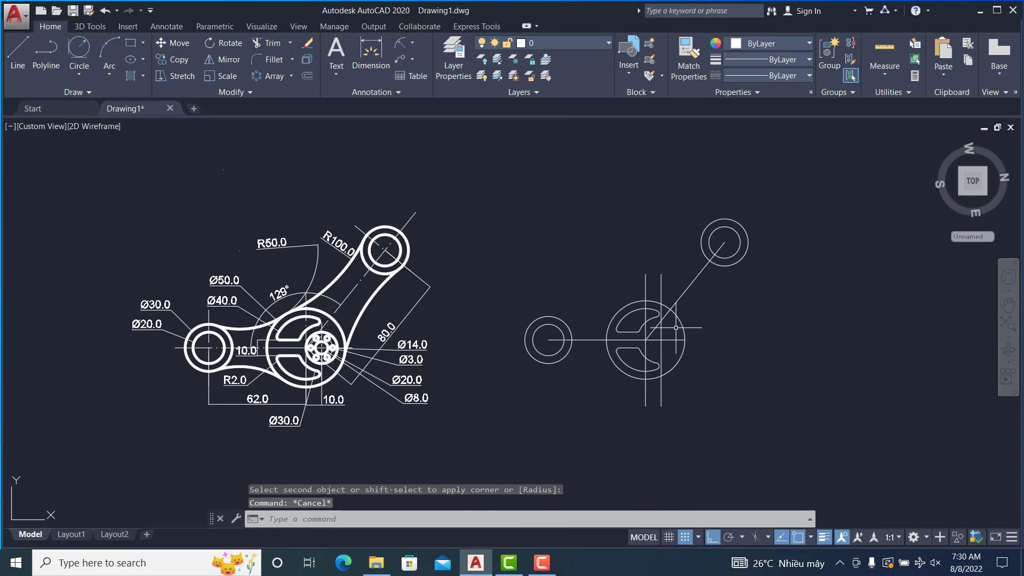
scroll(680, 326, up, 5)
middle_drag(631, 338, 671, 344)
scroll(558, 339, down, 3)
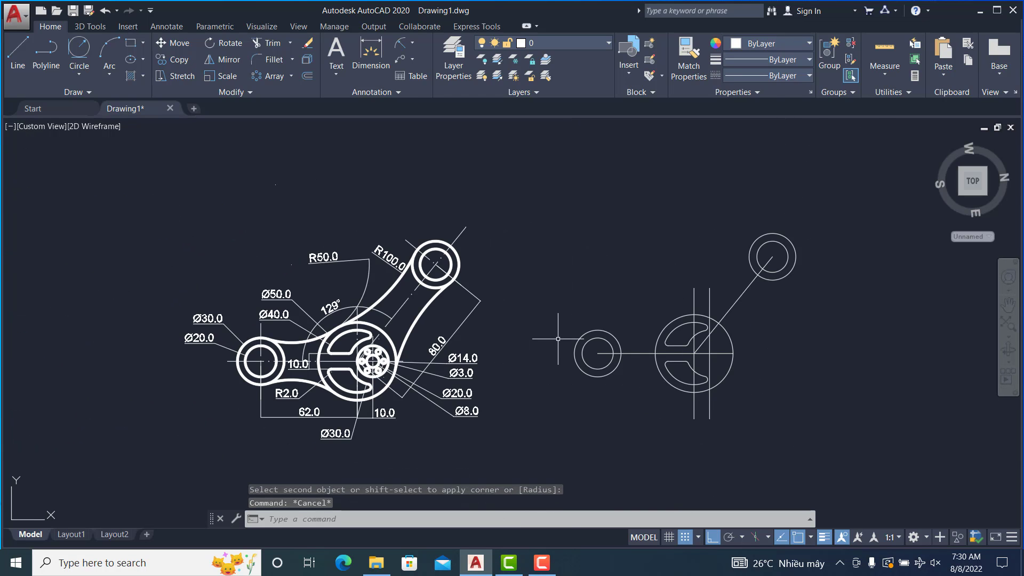
scroll(608, 345, up, 2)
scroll(609, 345, up, 2)
scroll(553, 333, down, 2)
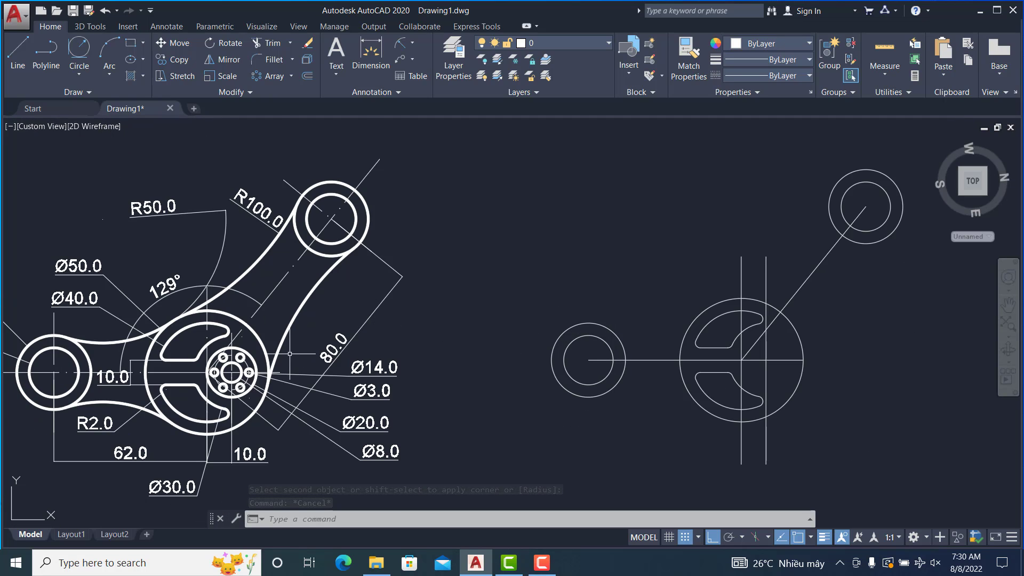
scroll(277, 385, up, 2)
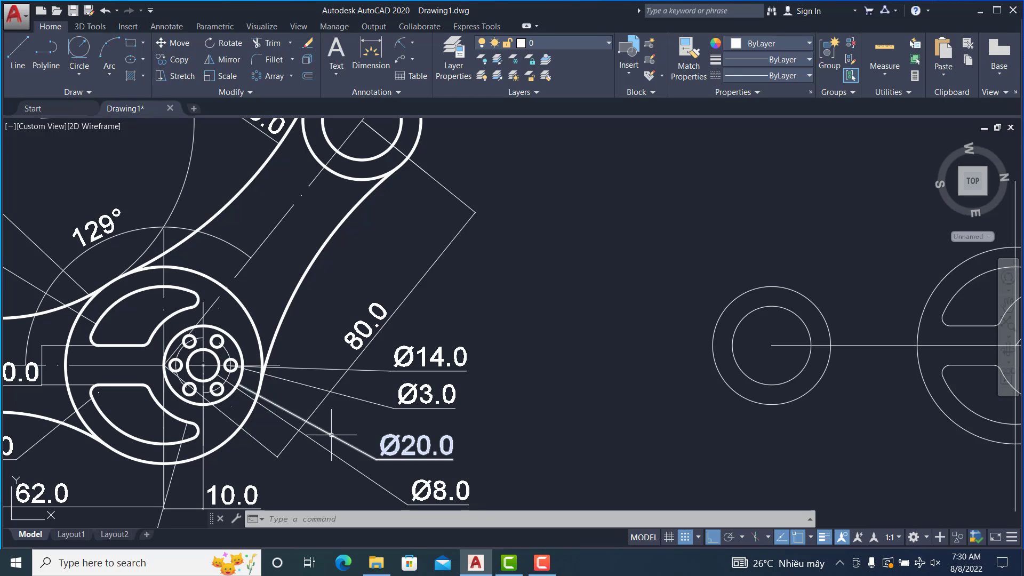
middle_drag(614, 368, 365, 354)
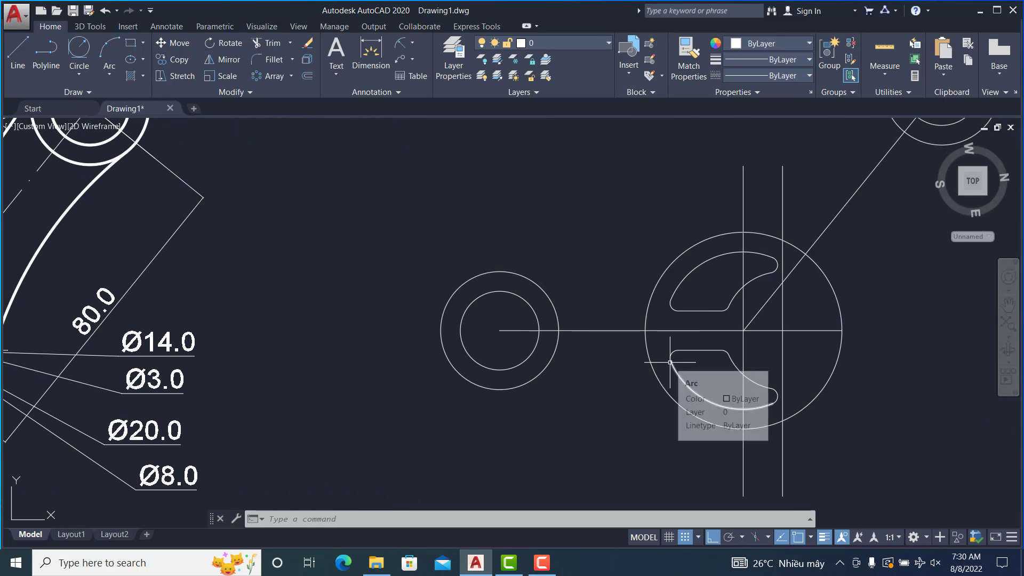
Draw a radius-4 circle at the hub centre and delete the mistaken radius-14 circle.
text(c)
key(Return)
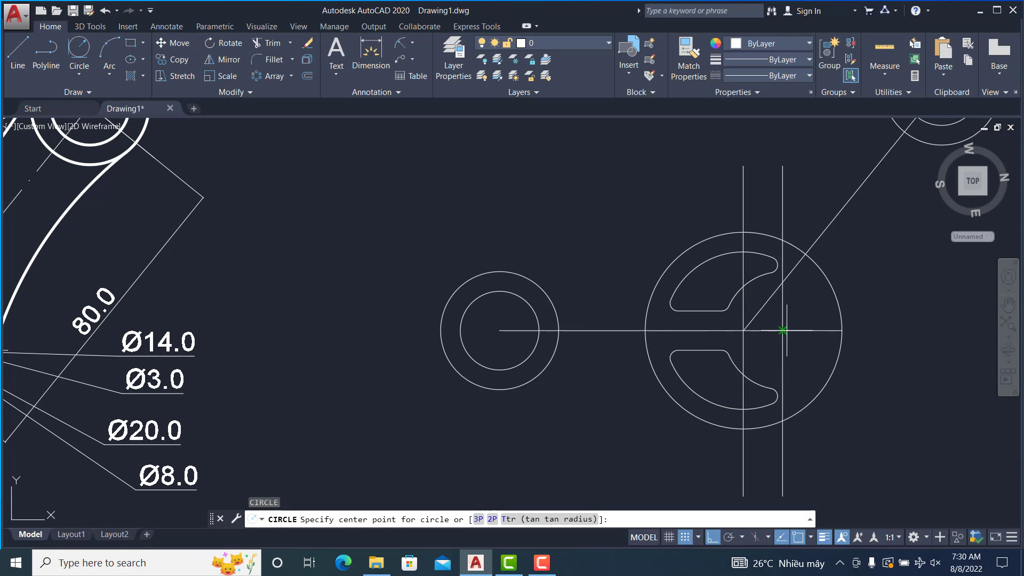
click(783, 331)
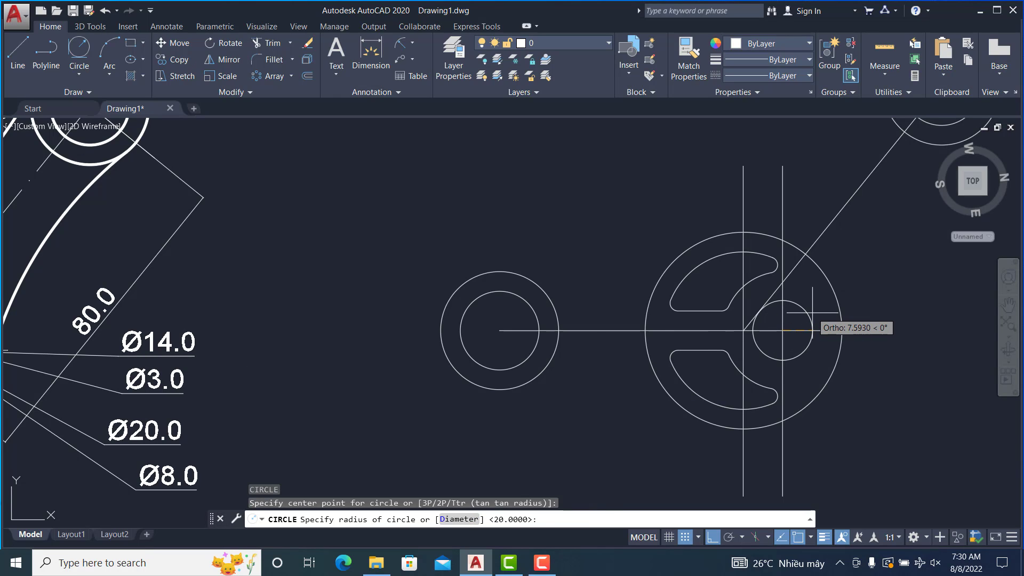
text(4)
key(Return)
key(Return)
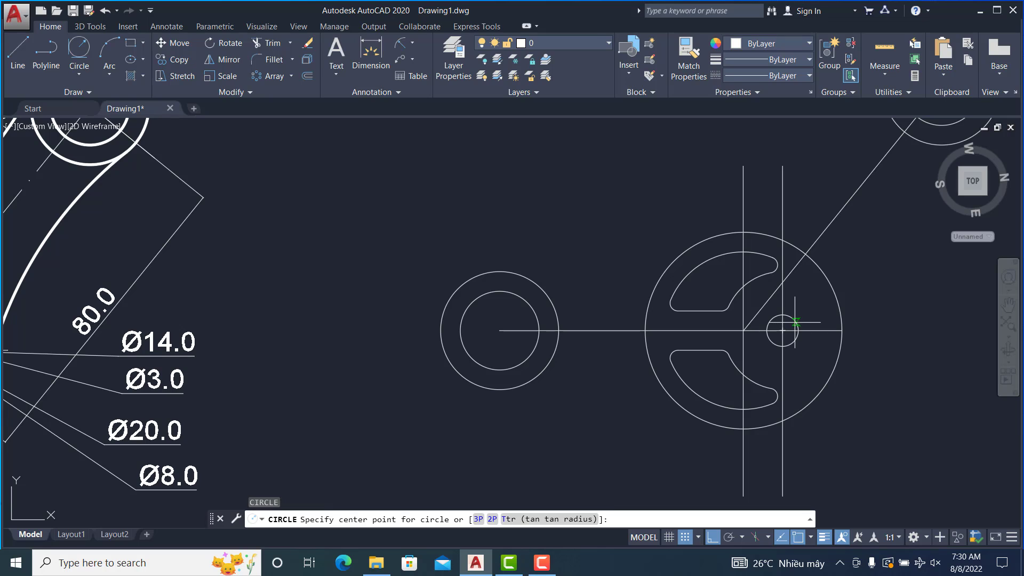
click(783, 331)
text(1)
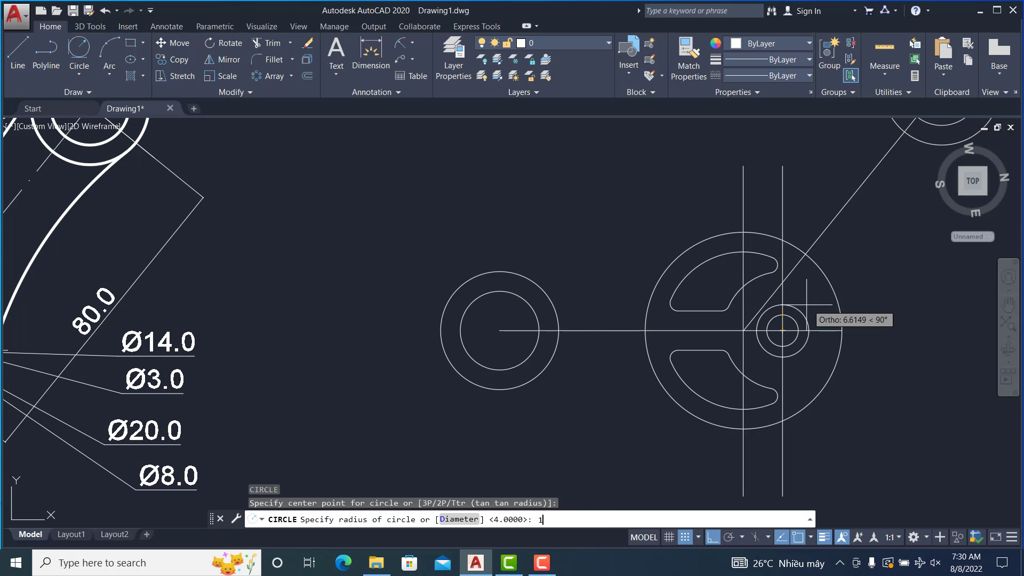
text(4)
key(Return)
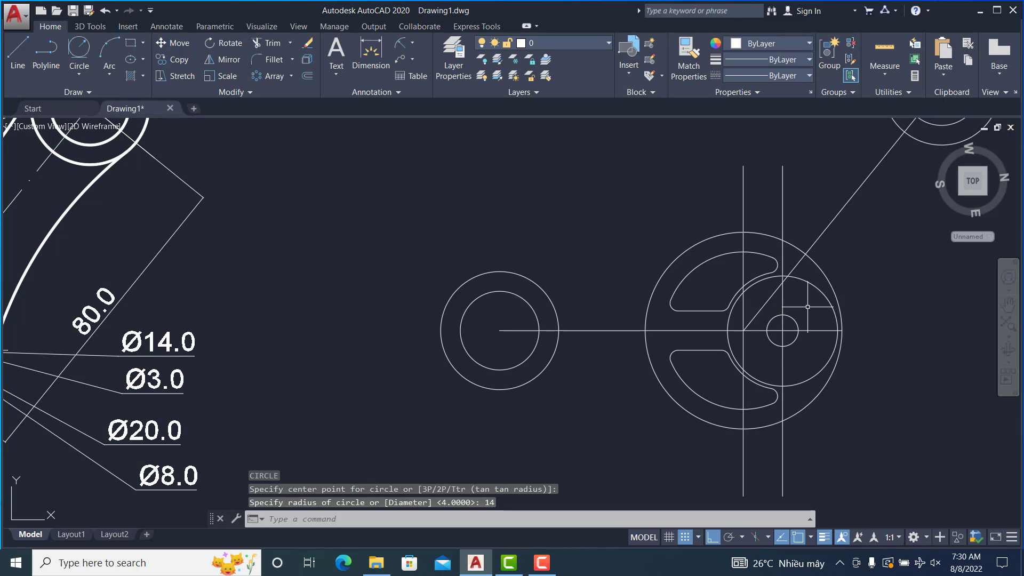
click(821, 293)
key(Delete)
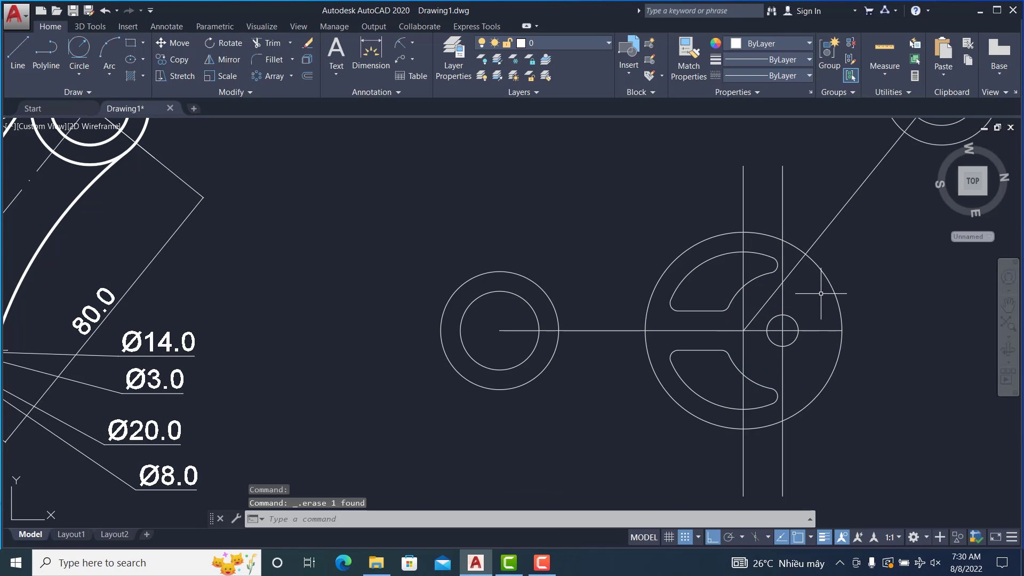
Add concentric radius-7 and radius-10 circles around the hub centre.
text(c)
key(Return)
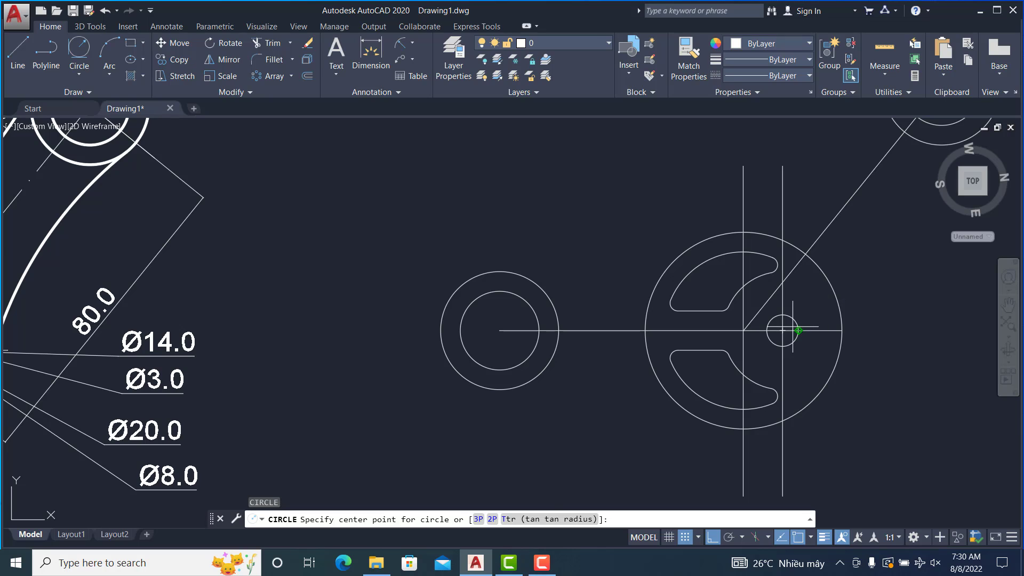
click(782, 330)
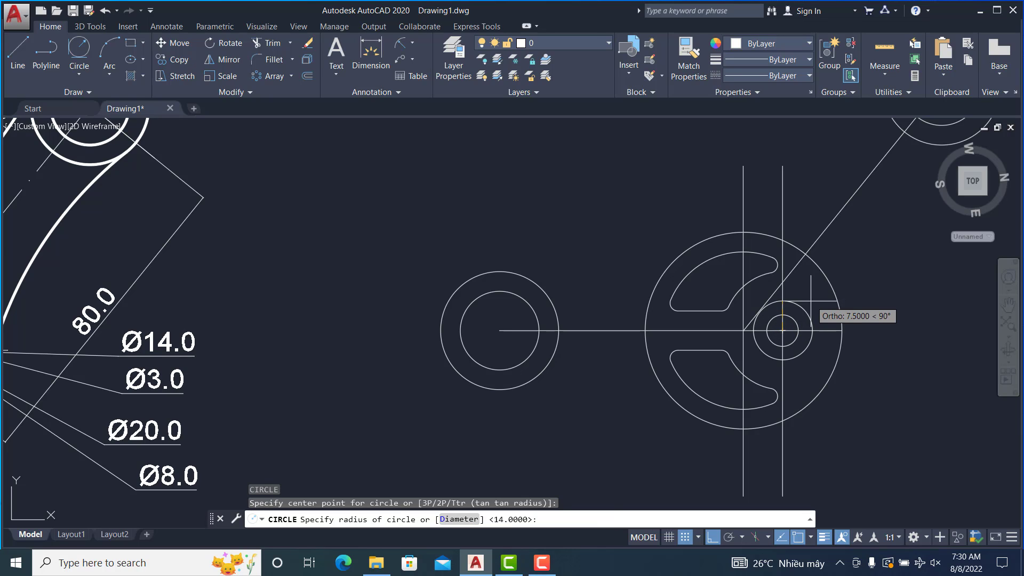
text(7)
key(Return)
key(Return)
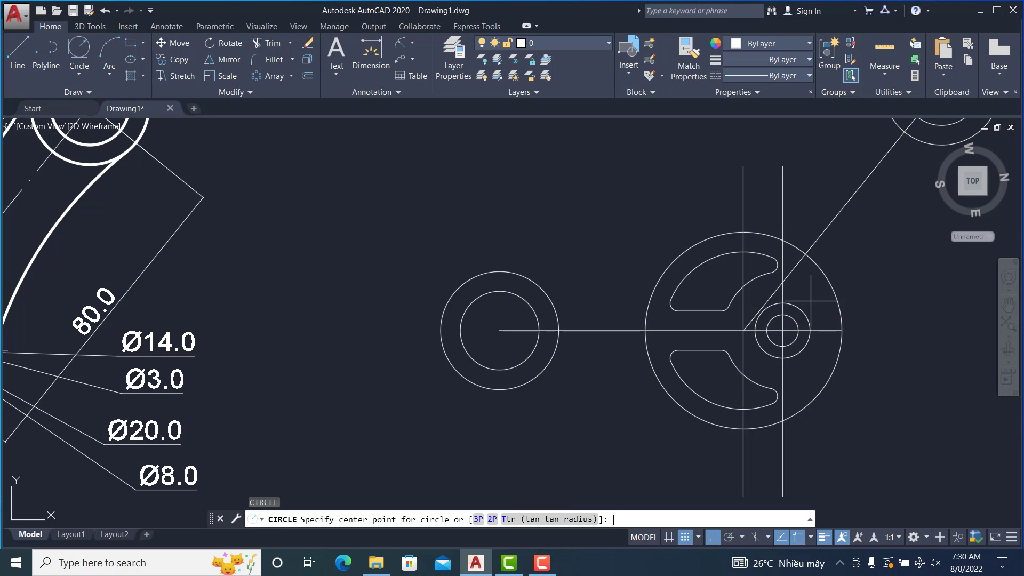
click(783, 330)
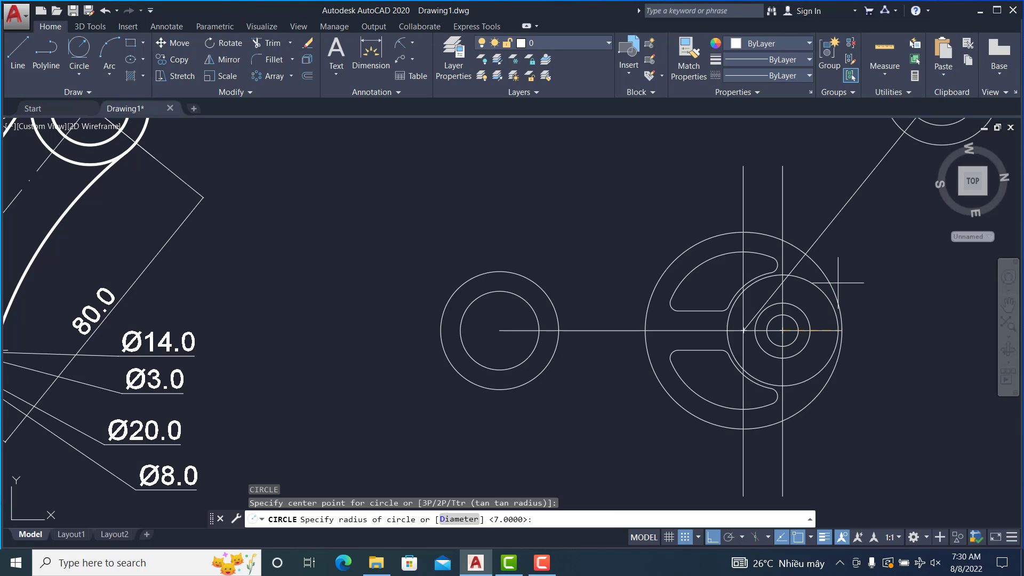
text(10)
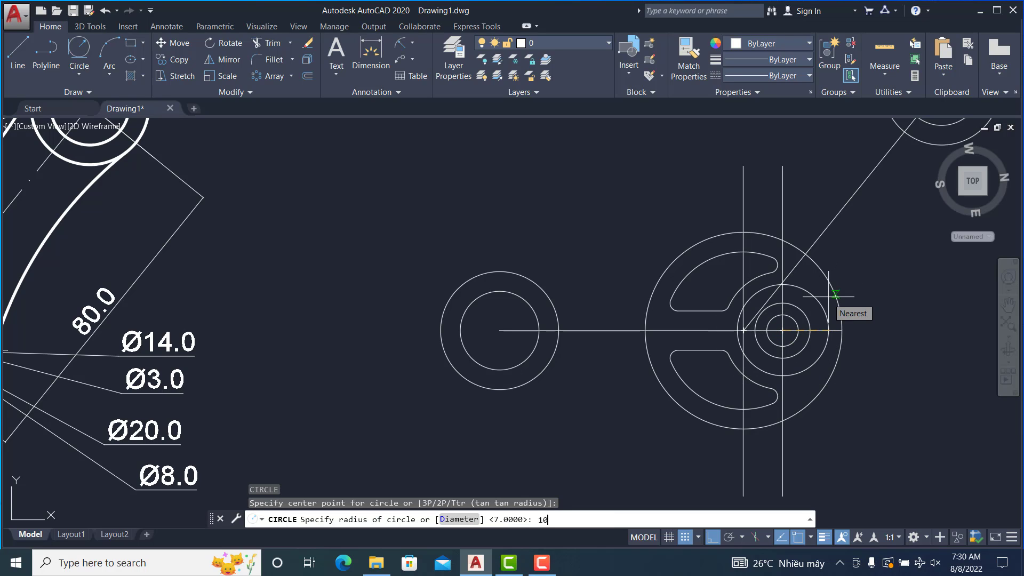
key(Return)
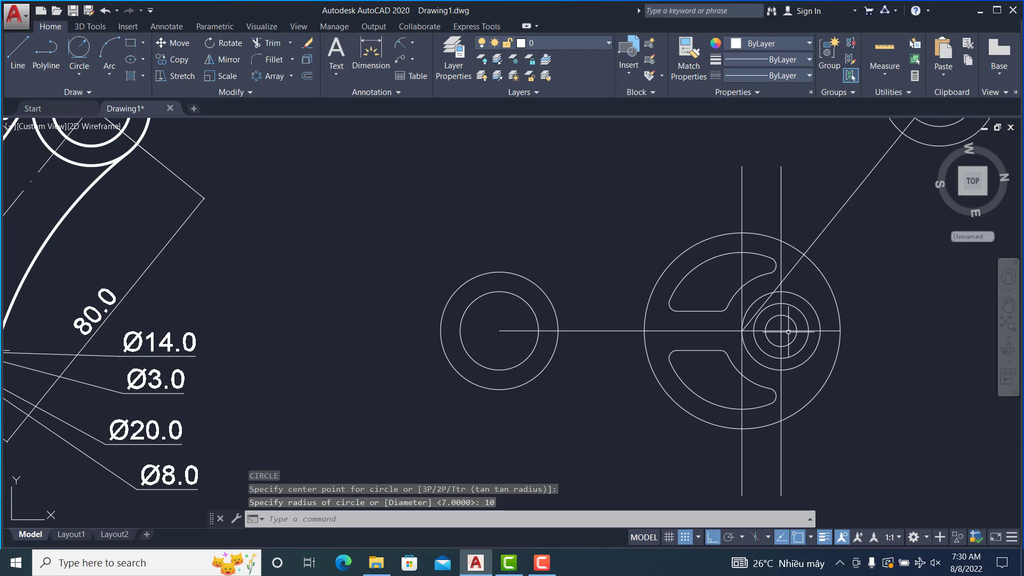
scroll(796, 330, up, 2)
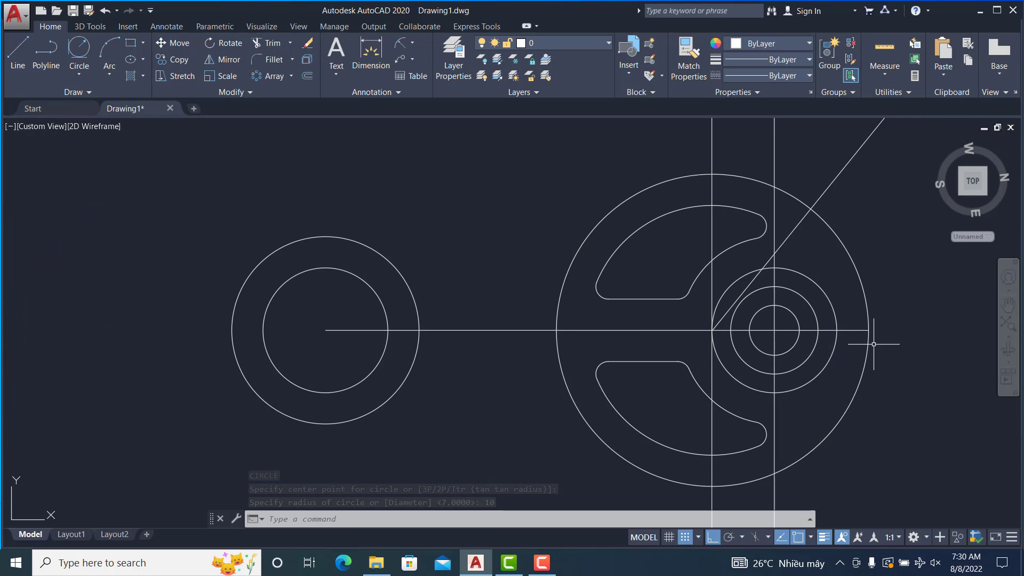
scroll(907, 373, down, 4)
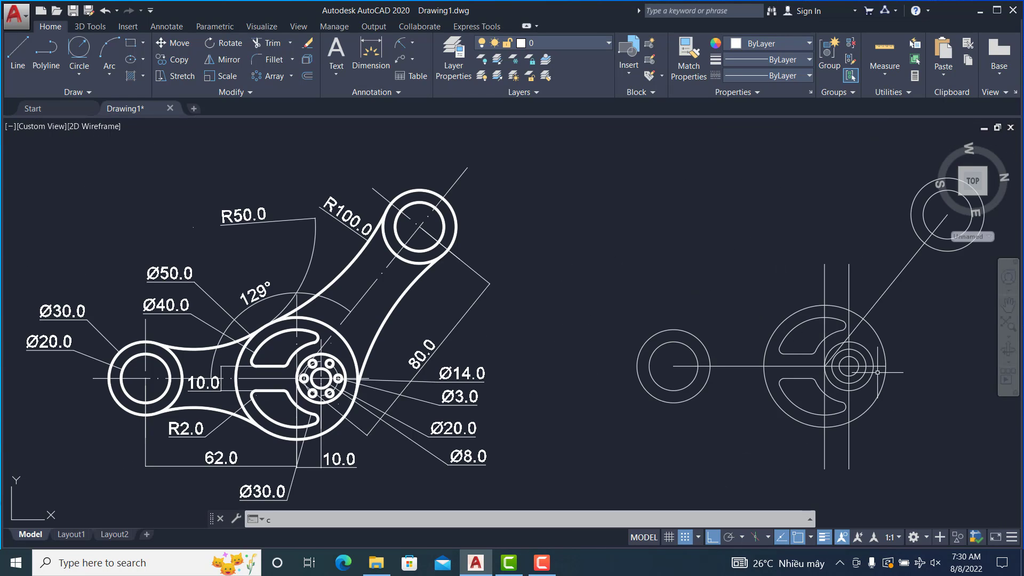
Start another circle at the hub while zooming in on it.
text(c)
key(Return)
scroll(856, 373, up, 1)
scroll(856, 373, up, 3)
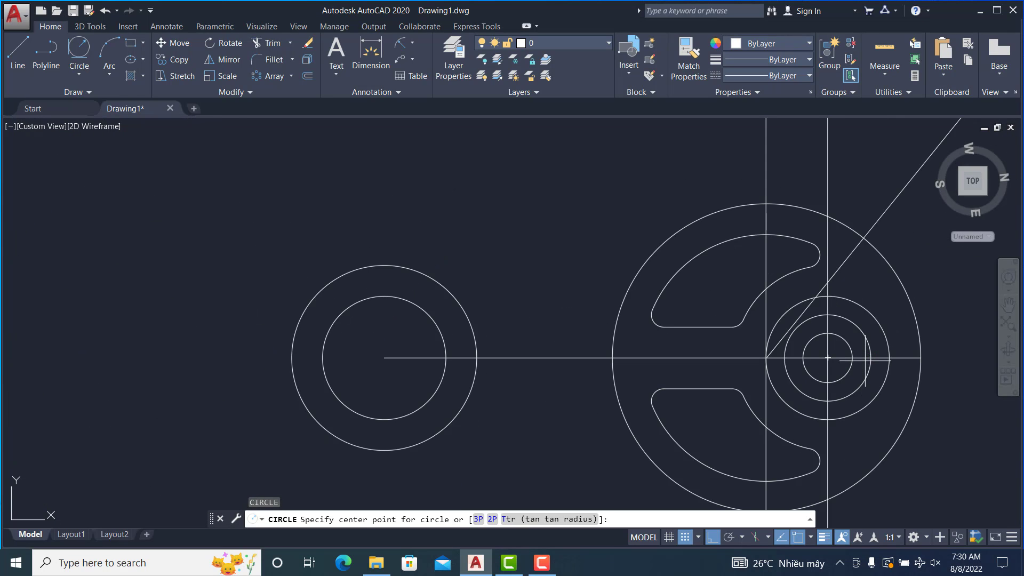
click(872, 358)
text(1.5)
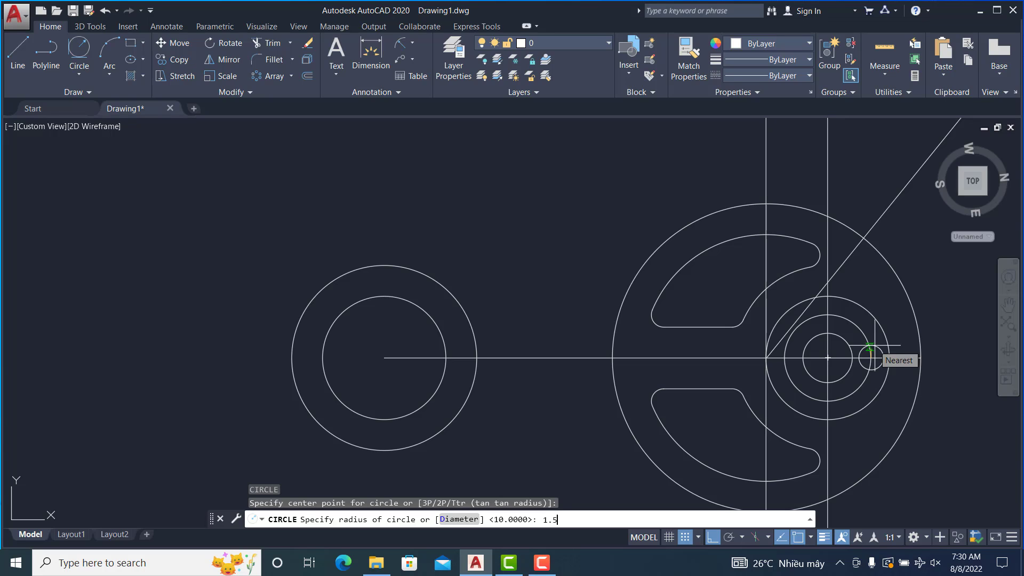
key(Return)
click(271, 76)
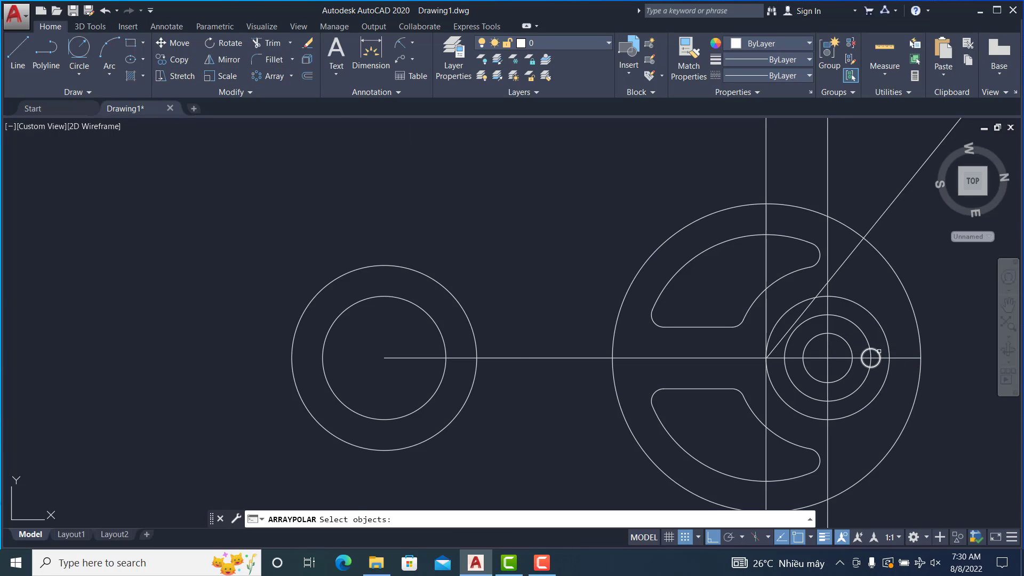
click(871, 358)
key(Return)
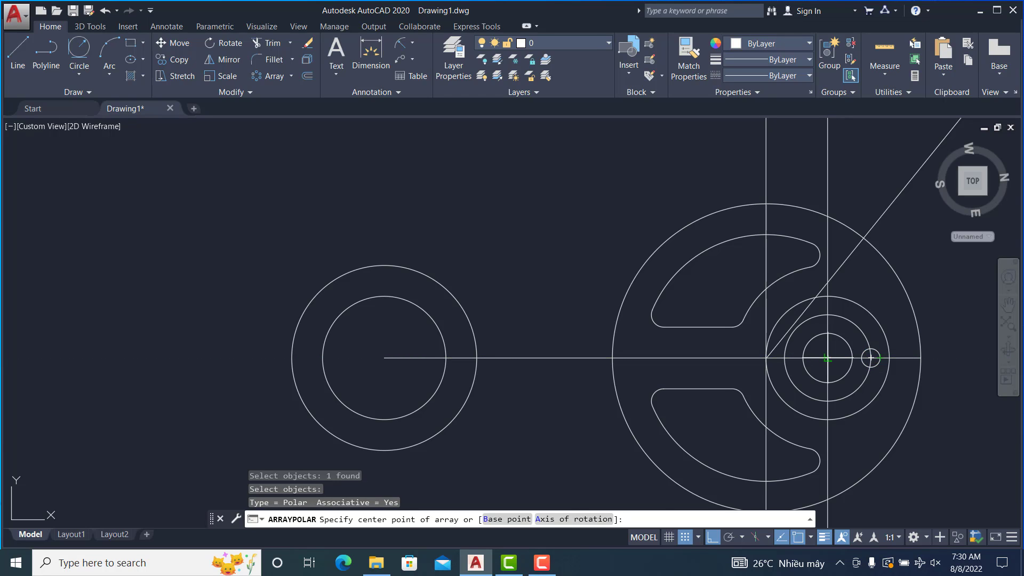
click(827, 358)
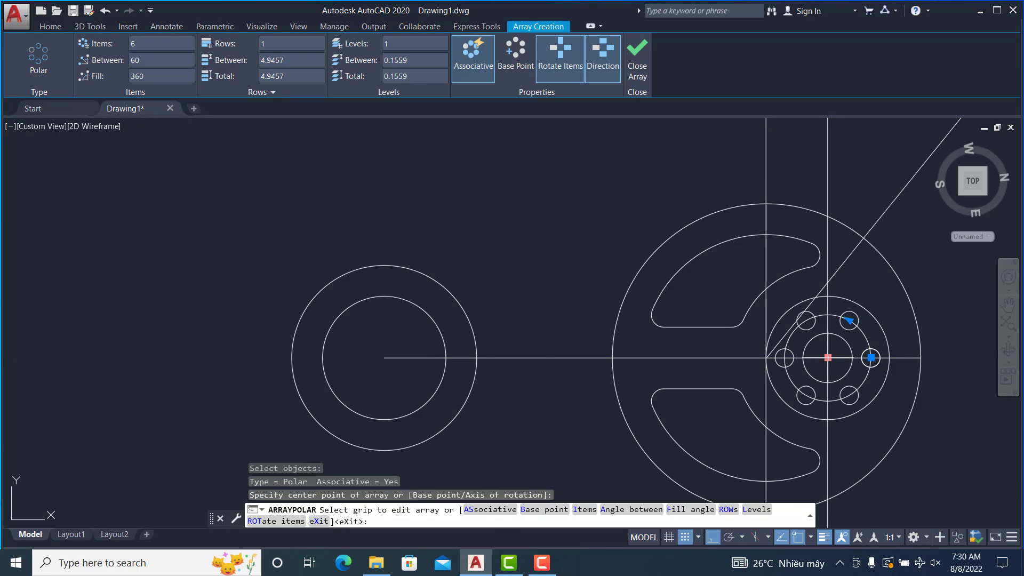
click(632, 63)
scroll(556, 280, down, 4)
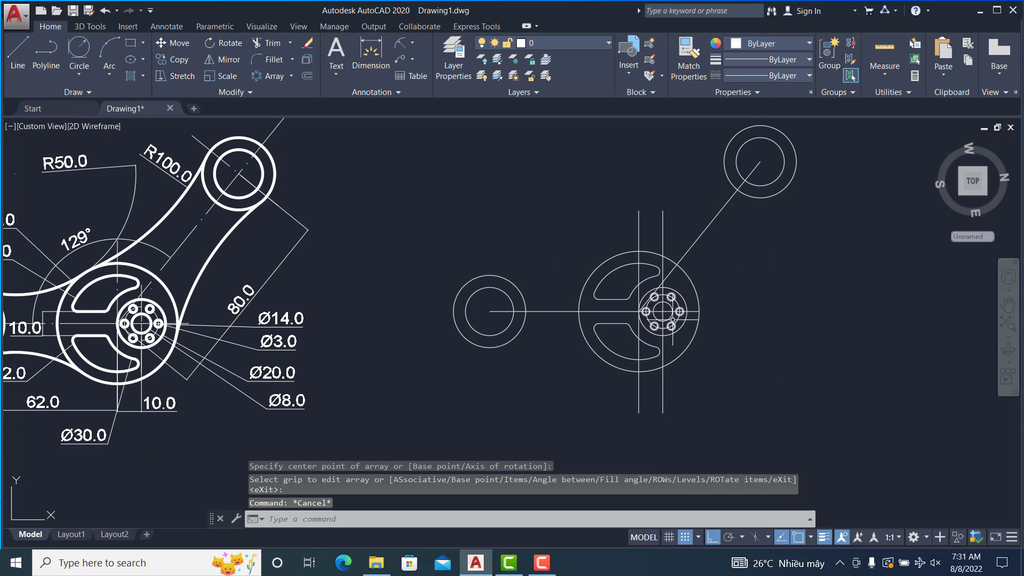
scroll(671, 318, up, 2)
middle_drag(388, 258, 655, 328)
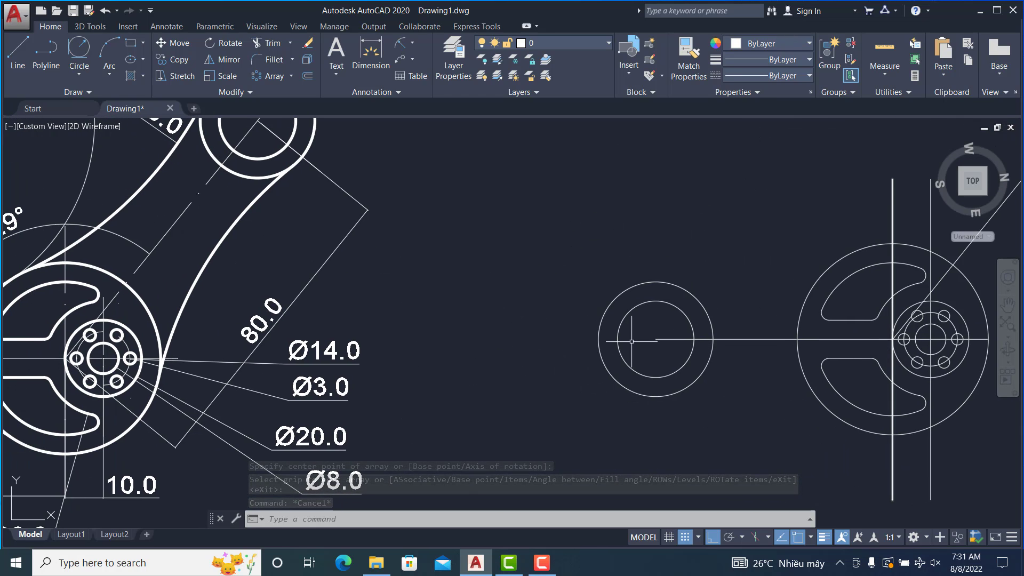
scroll(655, 329, up, 2)
scroll(656, 329, down, 3)
scroll(655, 329, down, 3)
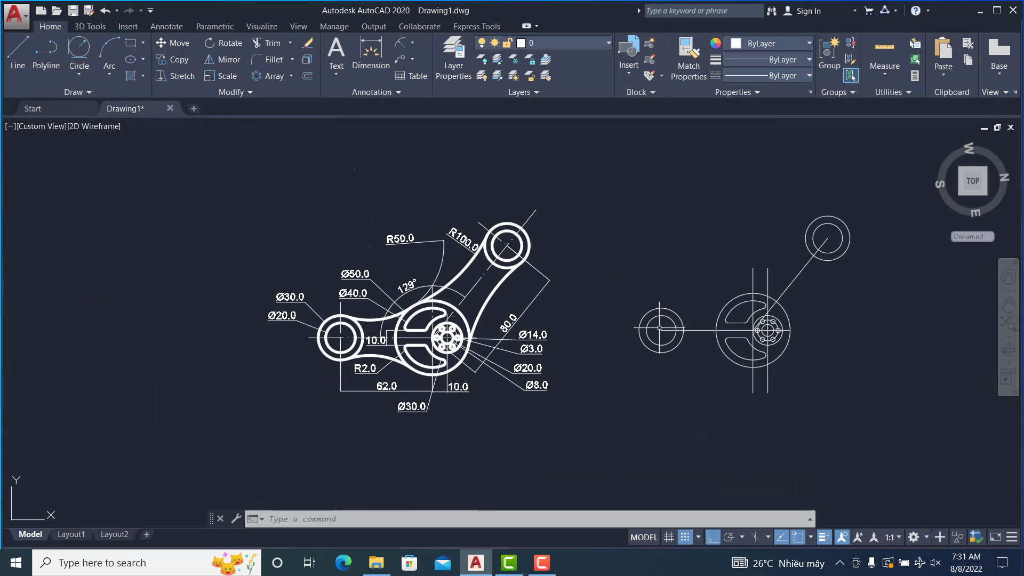
scroll(728, 307, up, 2)
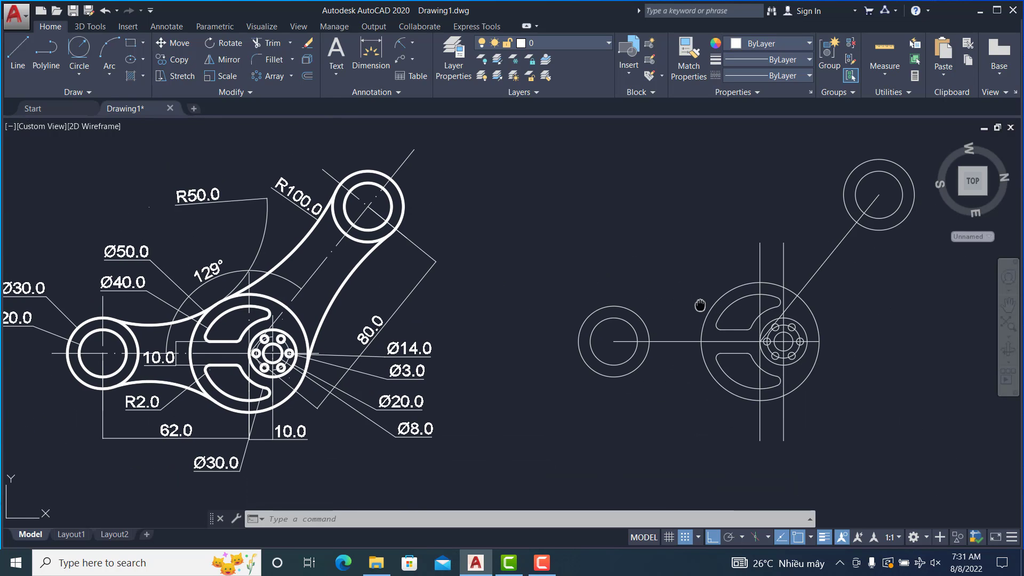
middle_drag(707, 305, 632, 307)
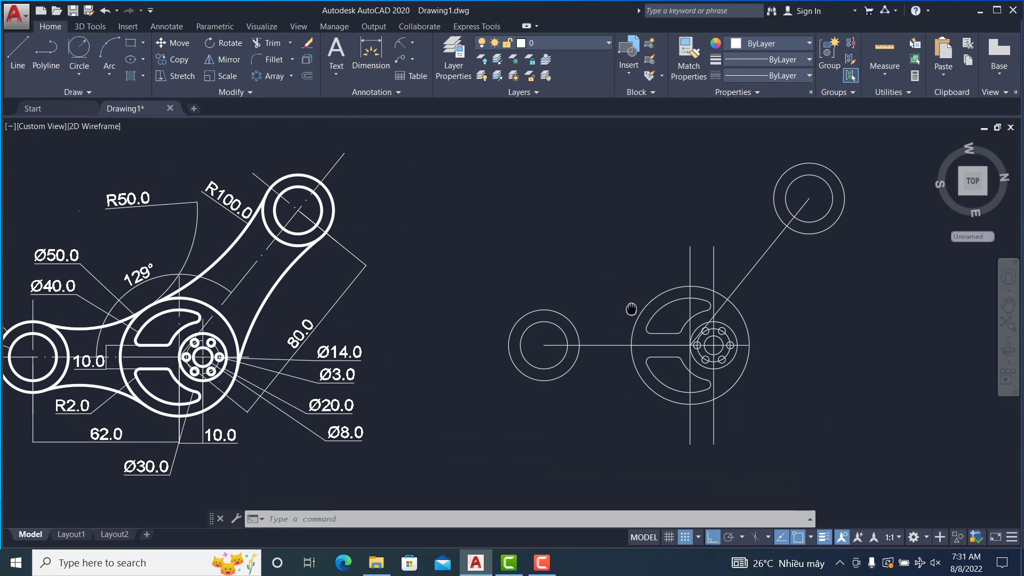
Draw an R100 Tan, Tan, Radius circle touching the upper boss and the hub.
click(78, 66)
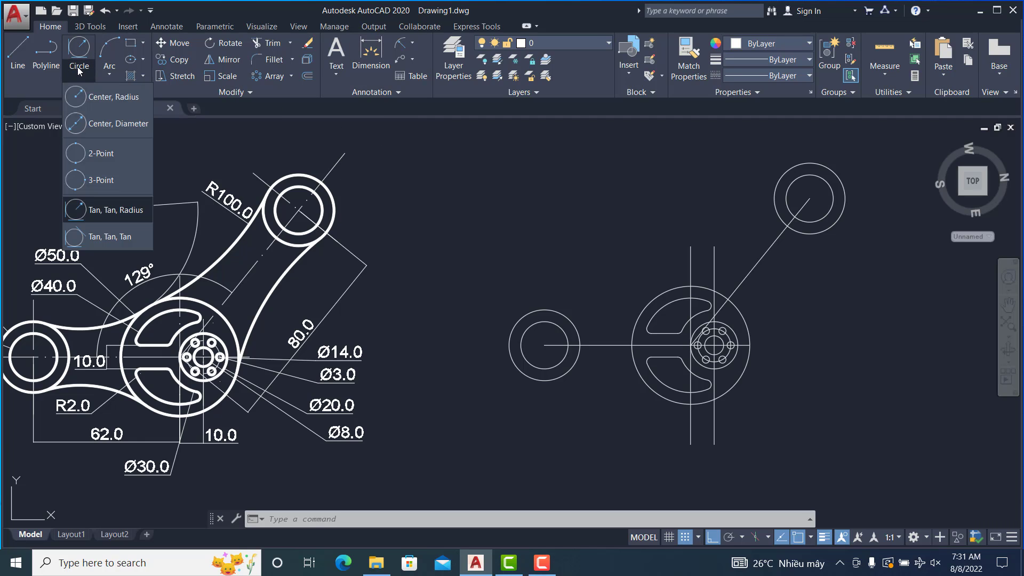
click(88, 213)
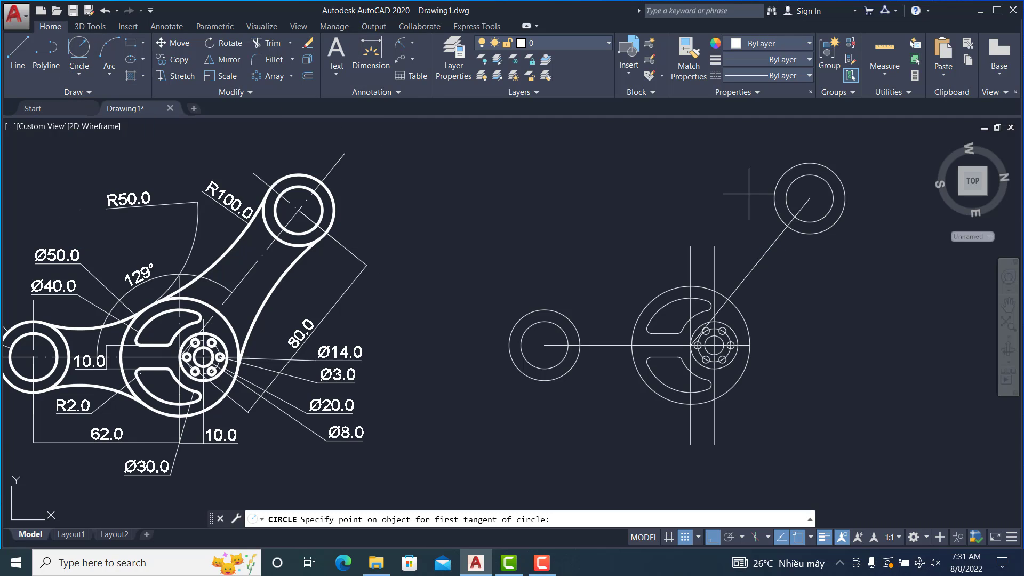
click(775, 187)
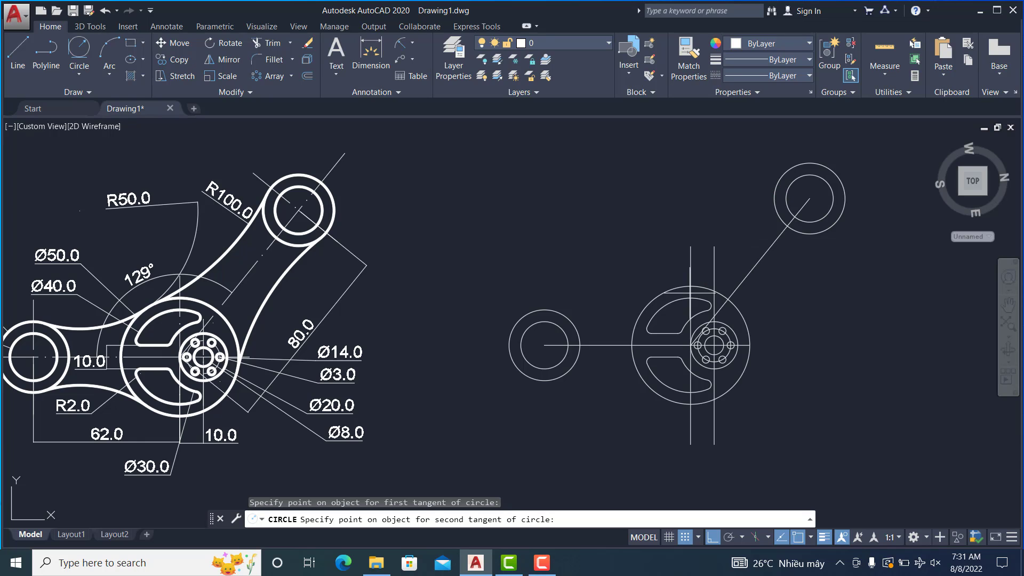
click(680, 287)
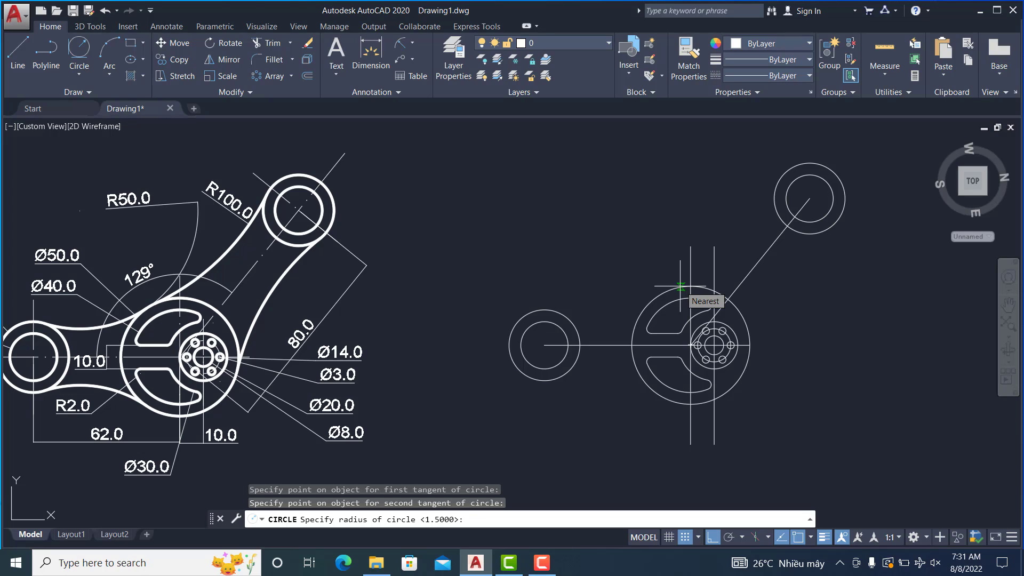
text(100)
key(Return)
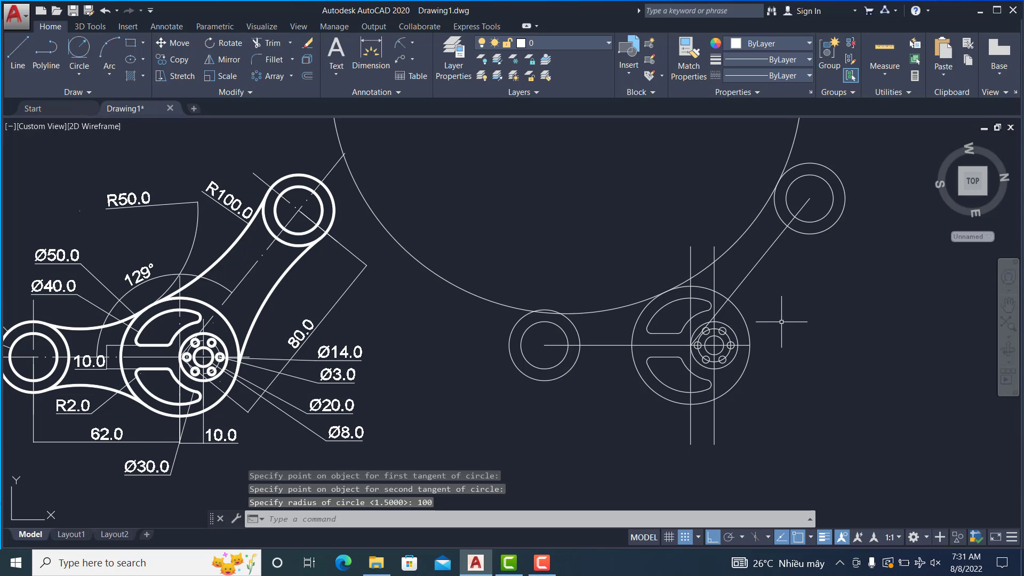
Trim the R100 circle to the arc between the hub and upper boss.
text(tr)
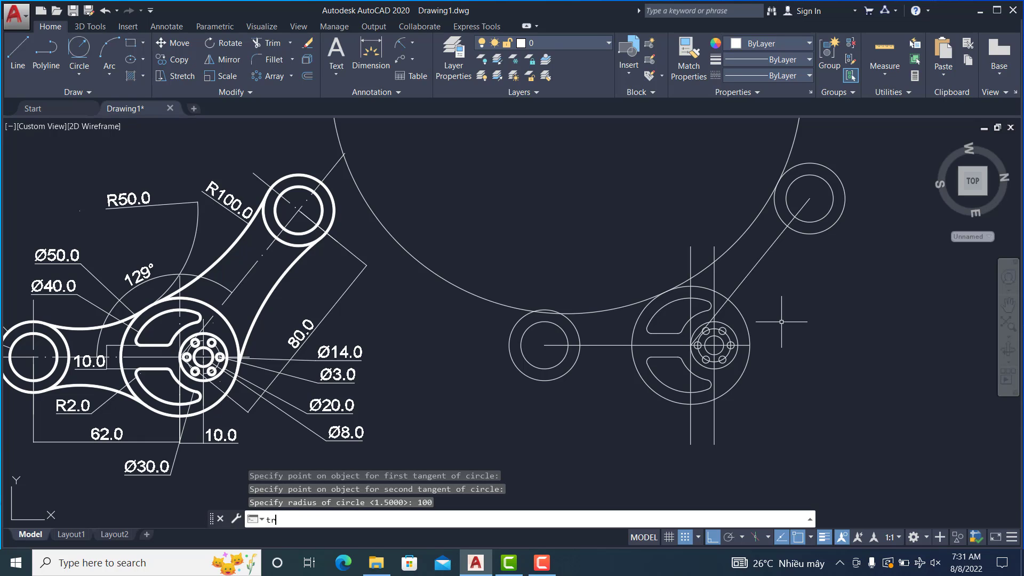
key(Return)
click(749, 334)
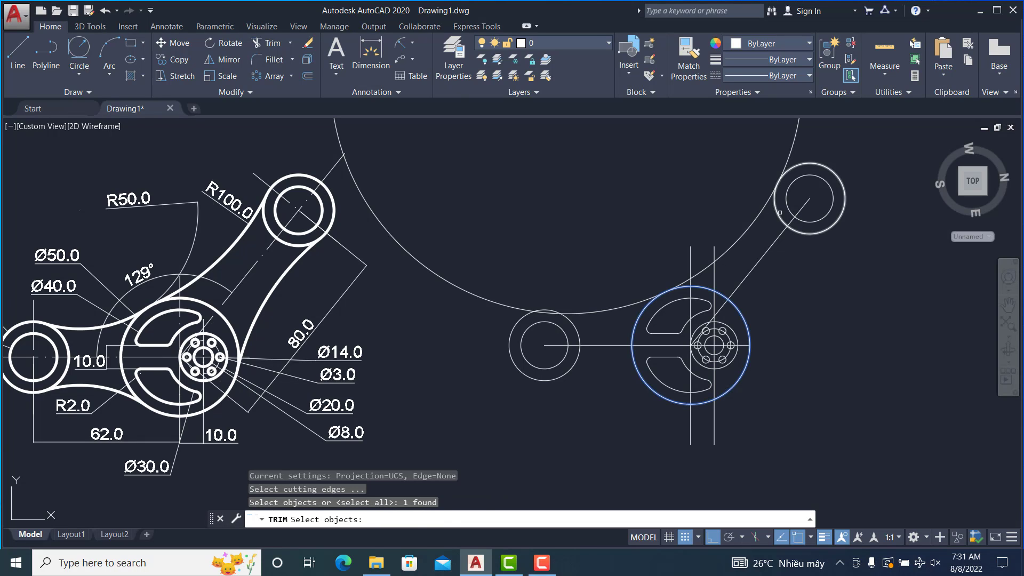
click(780, 212)
key(Return)
click(614, 313)
key(Return)
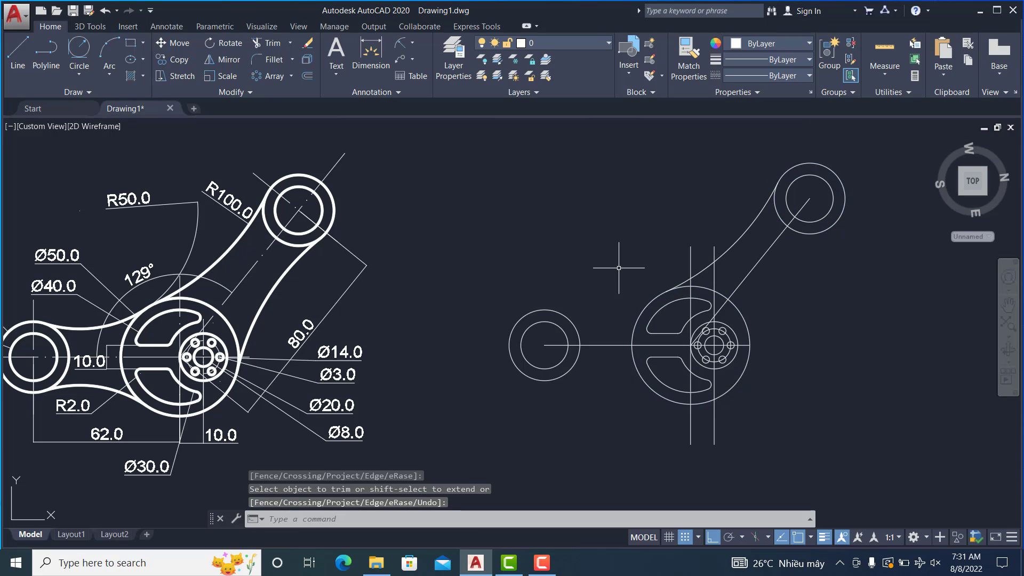
key(Return)
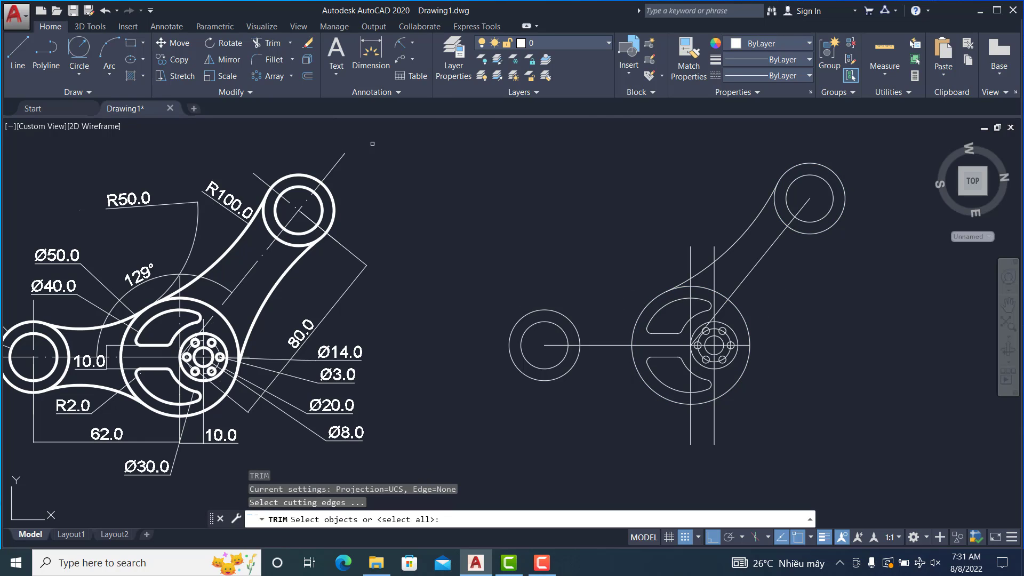
Add a second R100 tangent circle between the upper boss and hub, trimming its outer part.
click(85, 54)
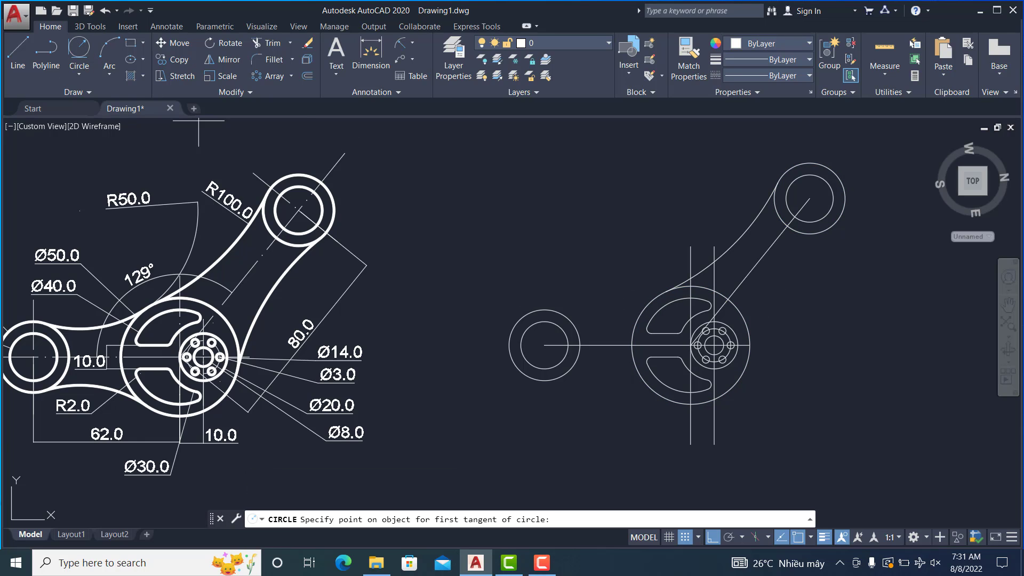
click(825, 233)
click(748, 337)
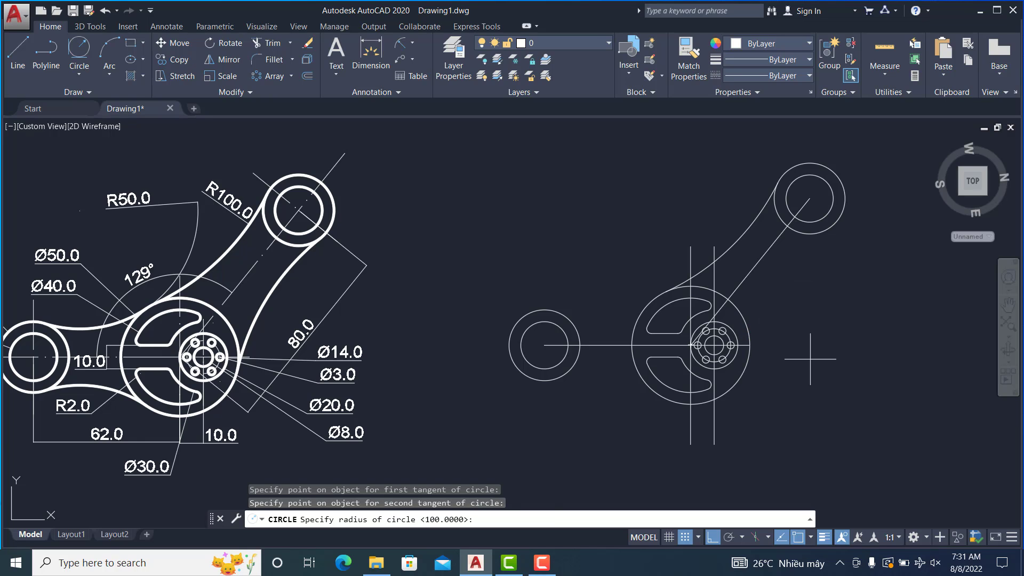
key(Return)
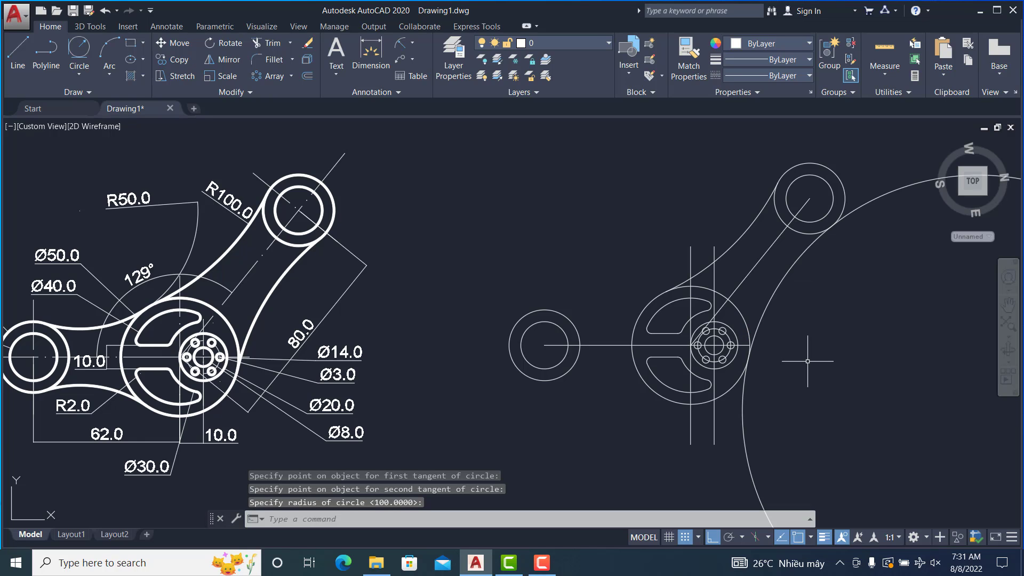
text(tr)
key(Return)
key(Return)
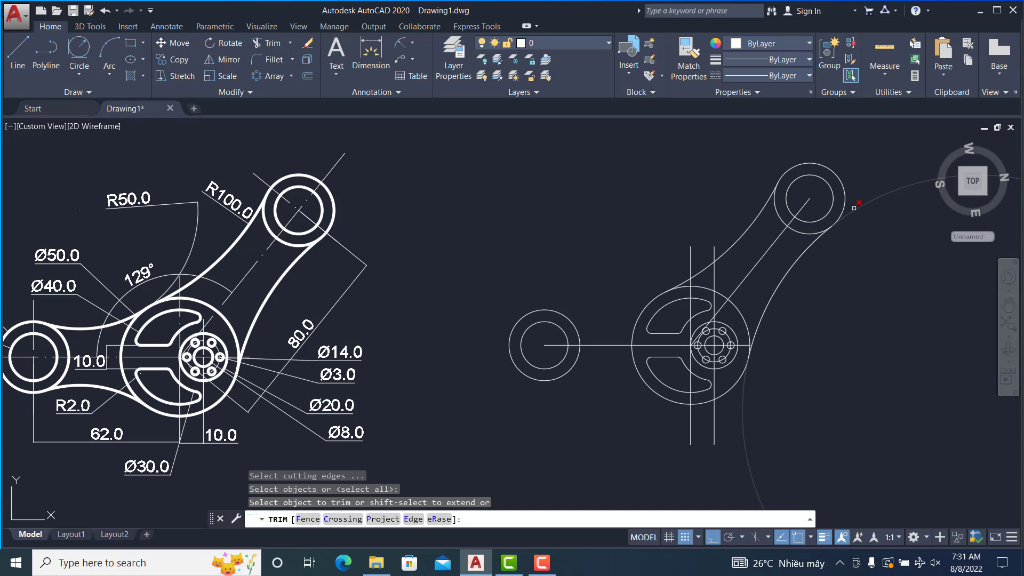
click(854, 208)
Draw an R50 tangent circle between the left boss and the hub.
click(79, 53)
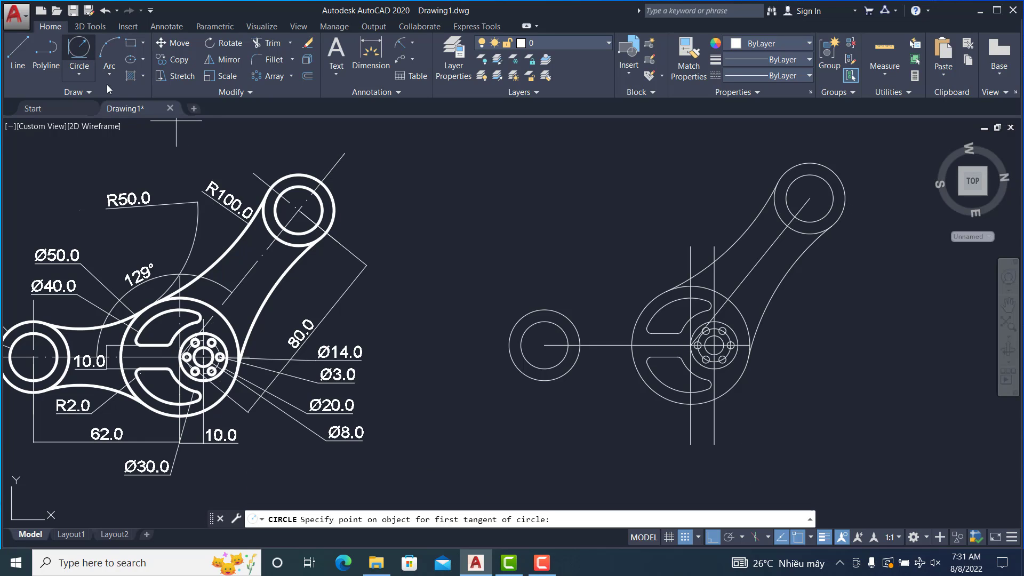
click(563, 314)
click(643, 301)
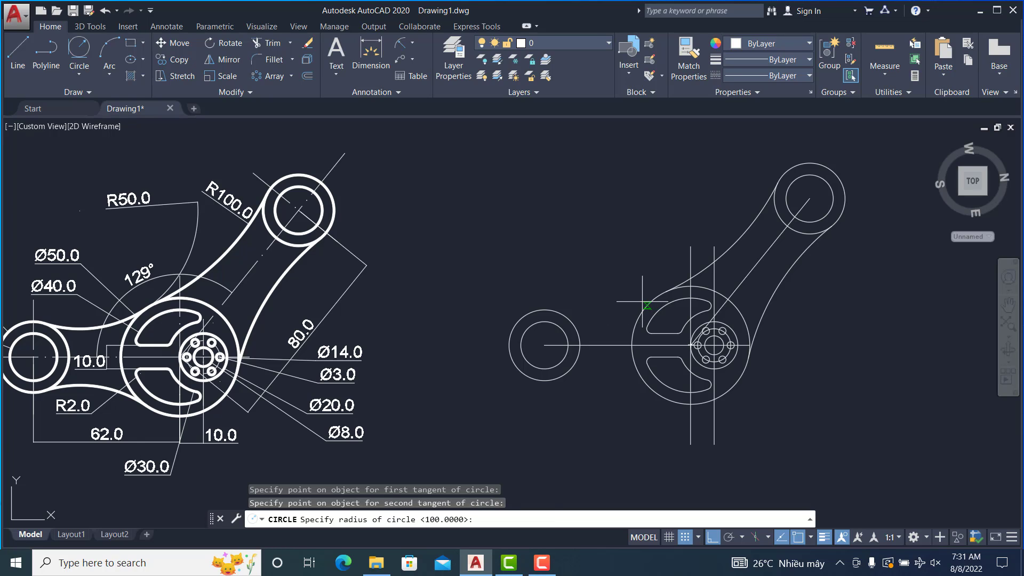
text(50)
key(Return)
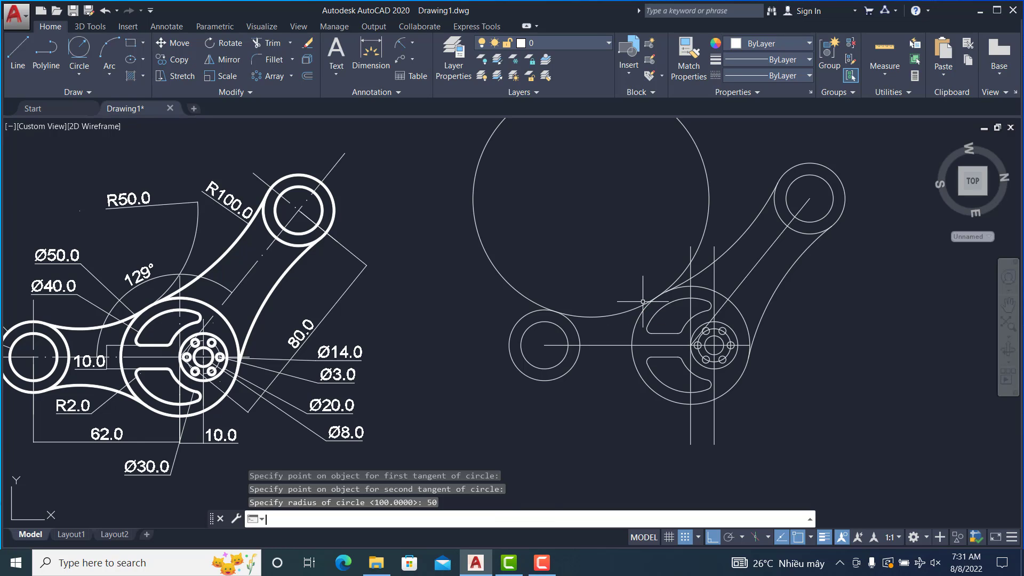
Trim away the upper part of the R50 circle using the left boss and hub as edges.
text(tr)
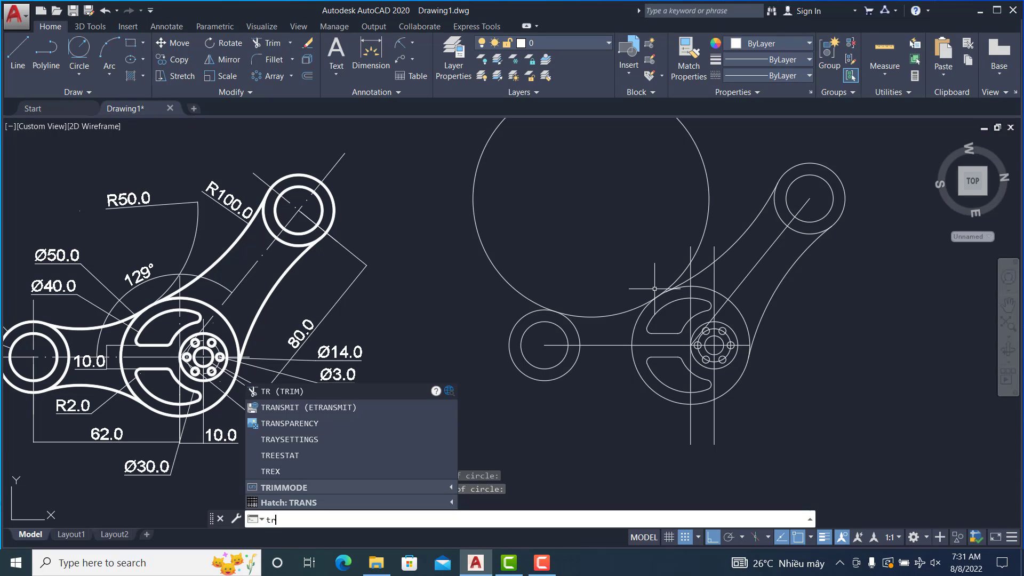
key(Return)
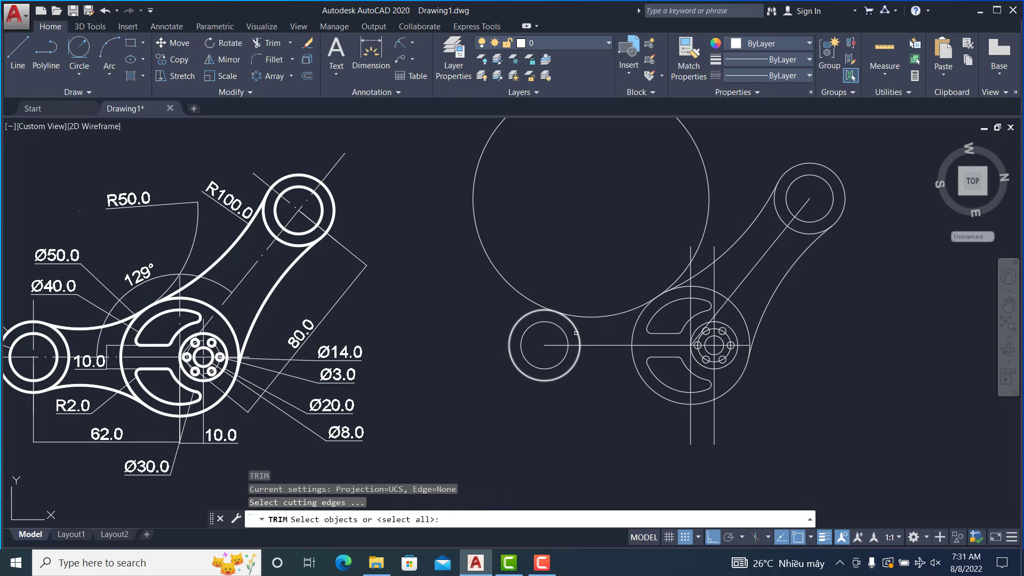
click(576, 333)
click(632, 326)
key(Return)
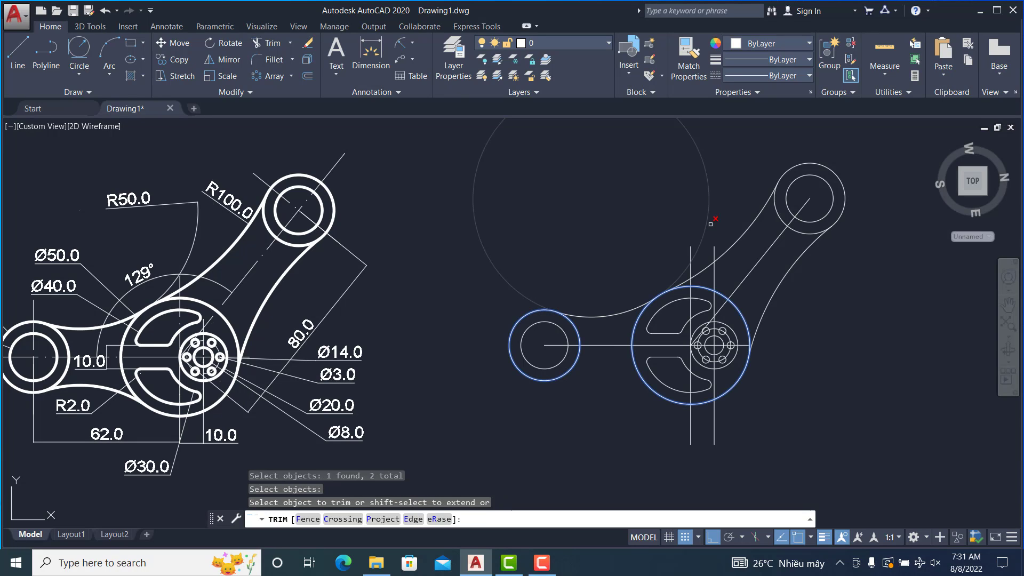
click(694, 242)
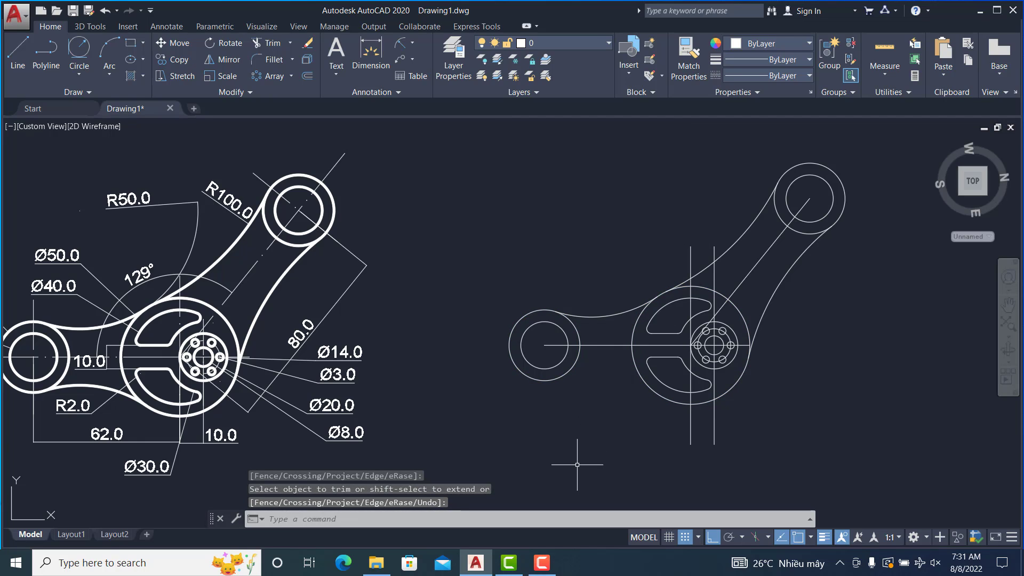
Begin another trim against the hub and left boss circles, then cancel it.
text(tr)
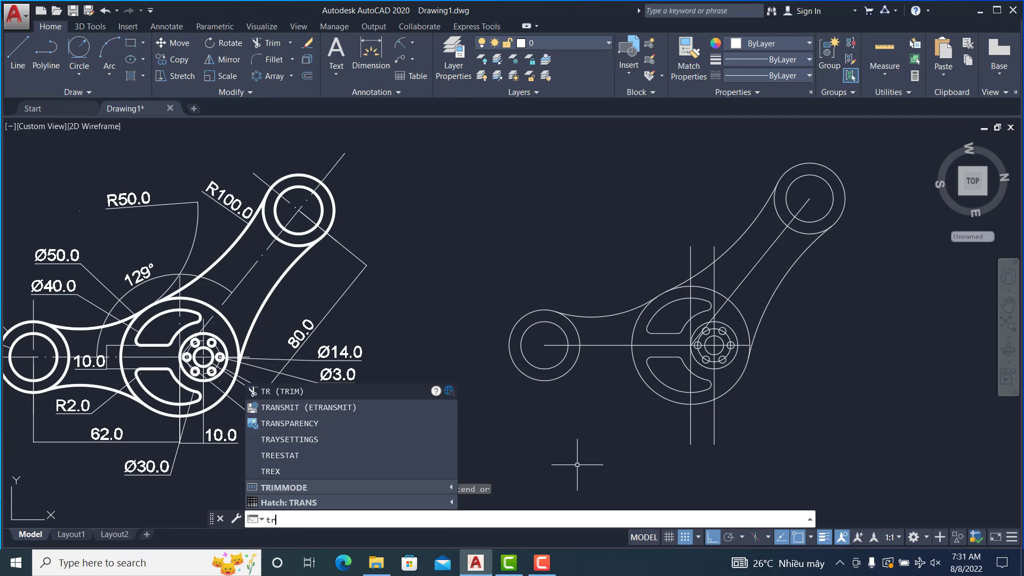
key(Return)
click(652, 388)
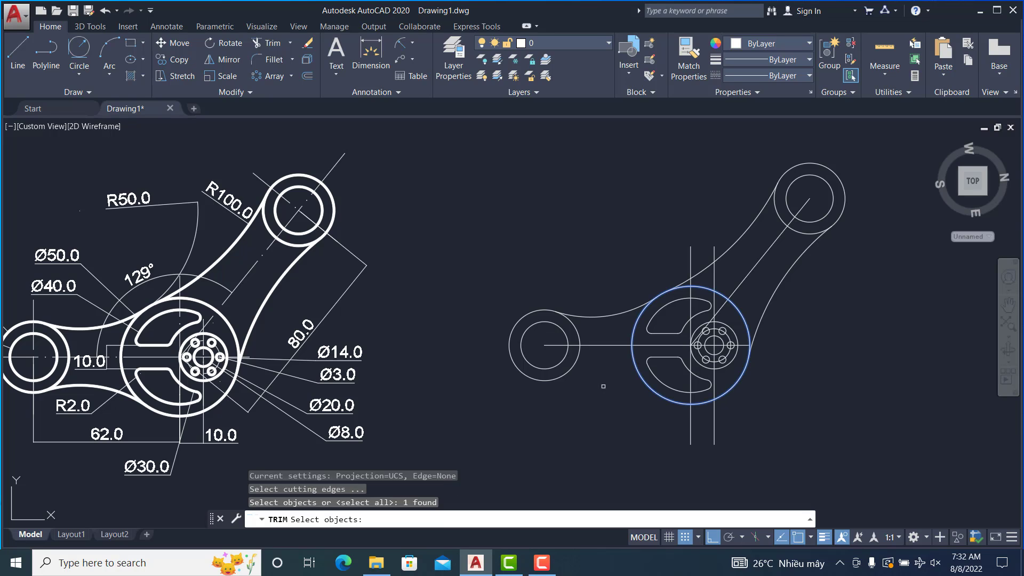
key(Return)
click(557, 380)
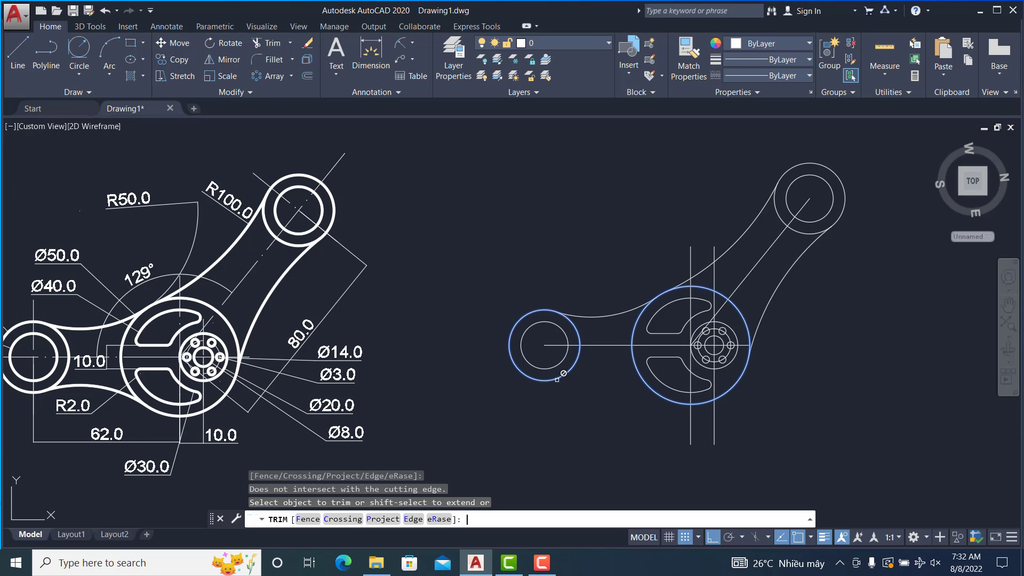
key(Escape)
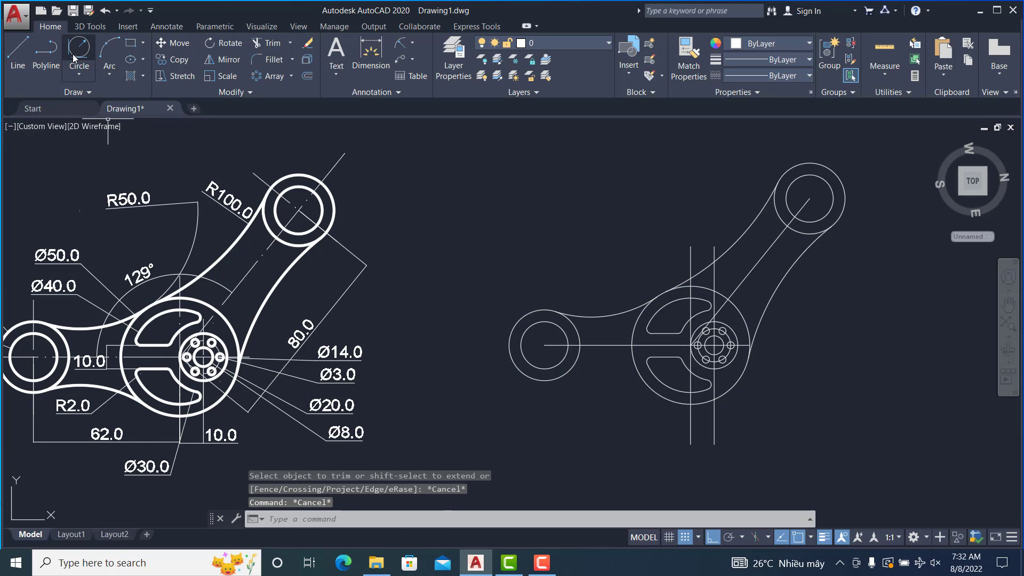
Draw an R50 Tan-Tan-Radius circle tangent to the left boss and the hub circle.
click(79, 54)
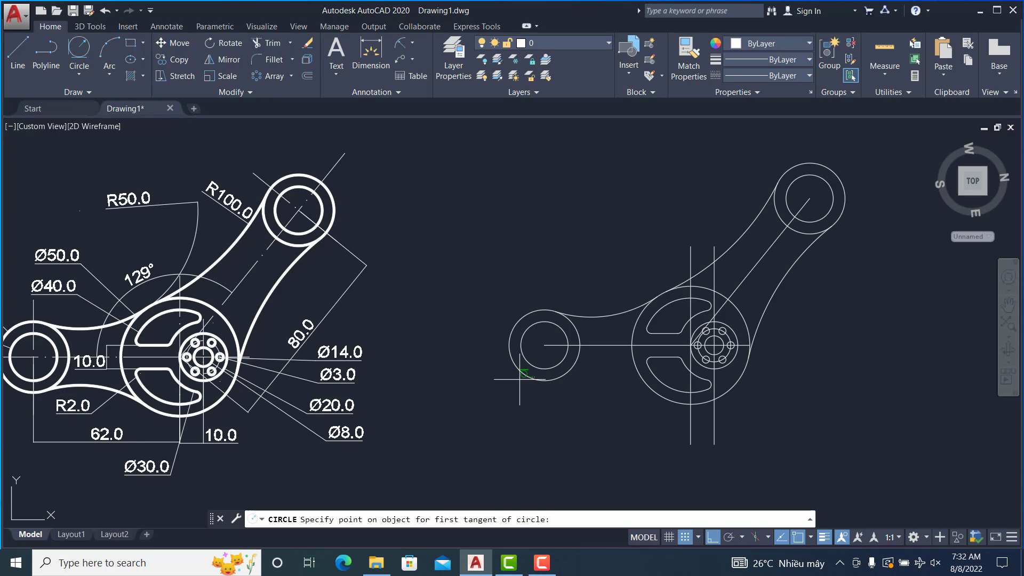
click(563, 375)
click(655, 391)
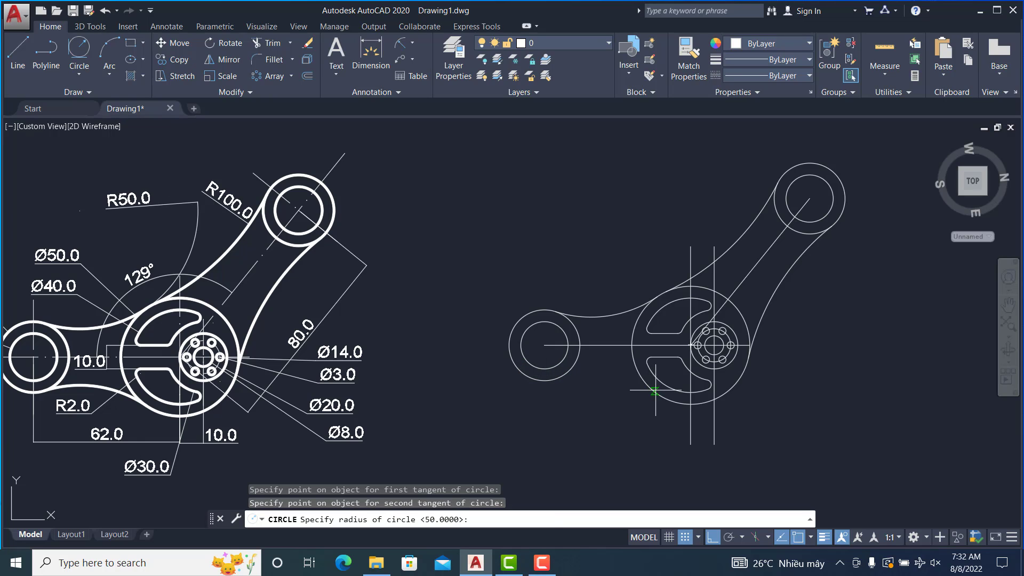
text(tr)
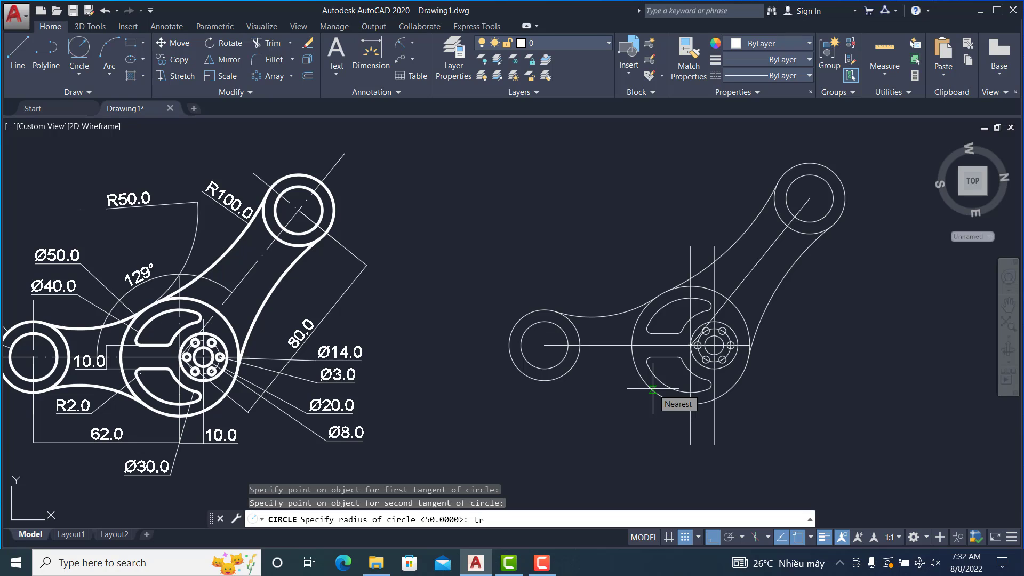
key(Return)
key(Escape)
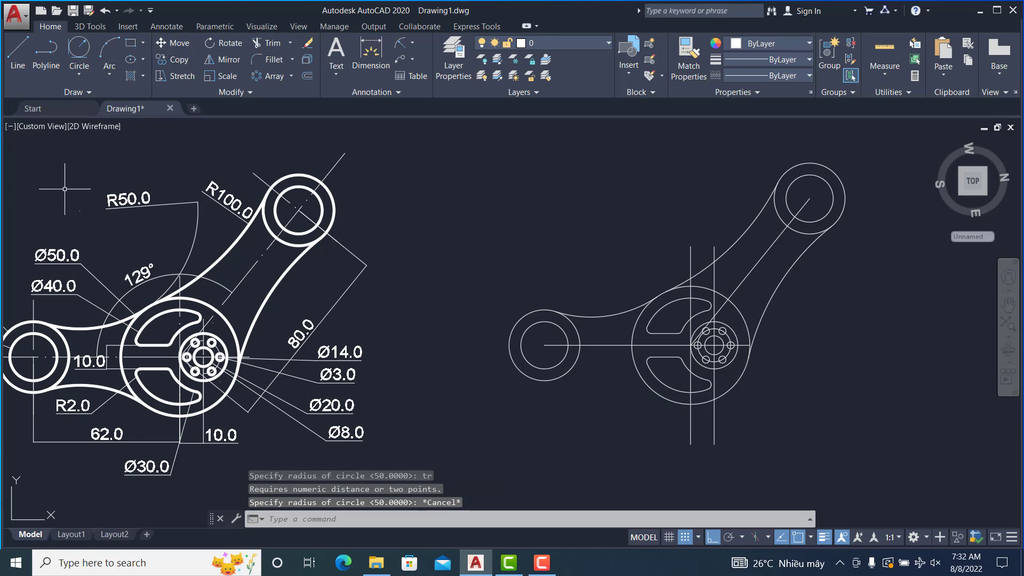
click(79, 64)
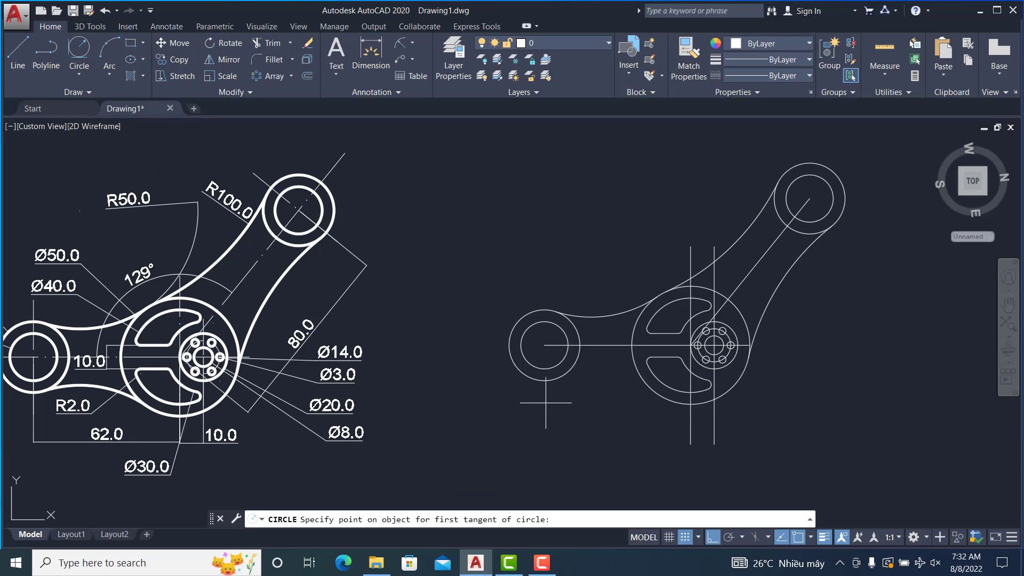
click(559, 377)
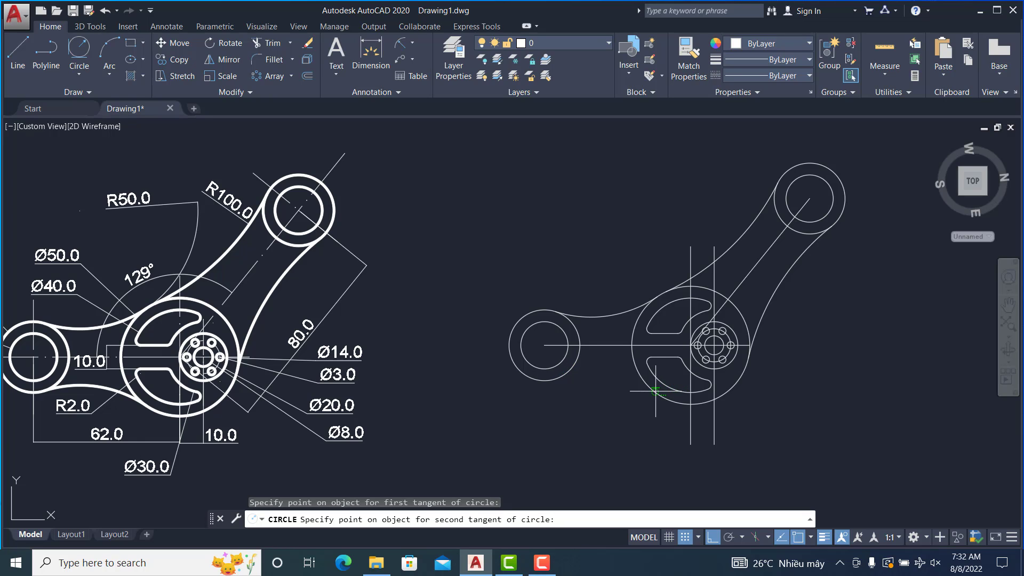
click(651, 390)
text(r)
key(Return)
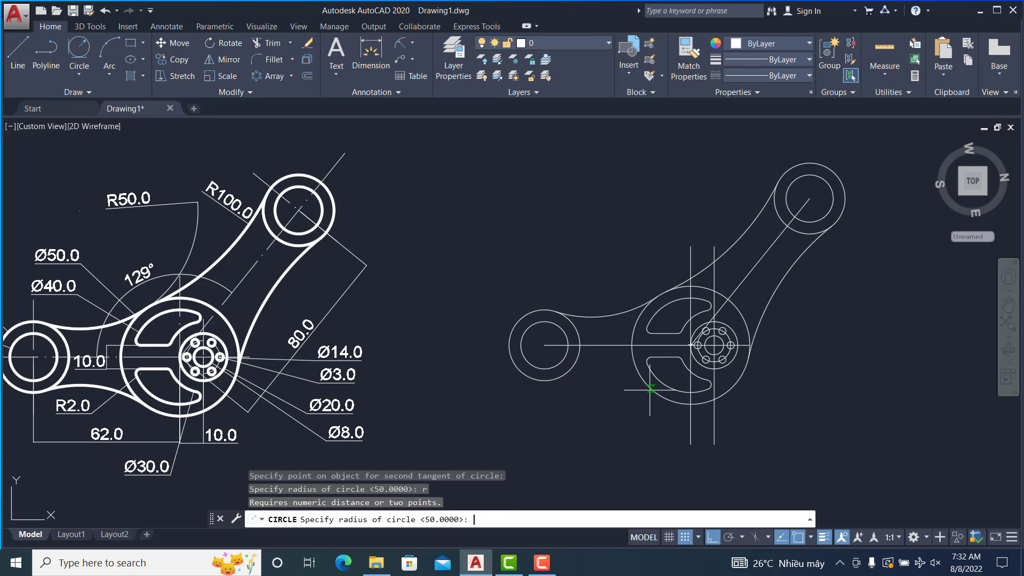
key(Return)
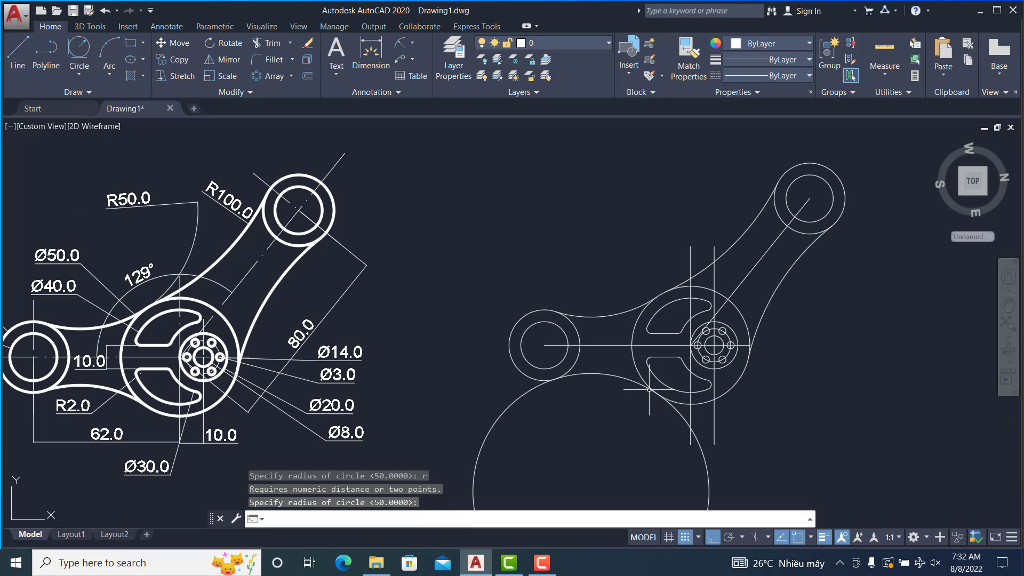
Trim the R50 circle to the lower arc, using the boss and hub as cutting edges.
text(ts or)
key(Return)
click(519, 370)
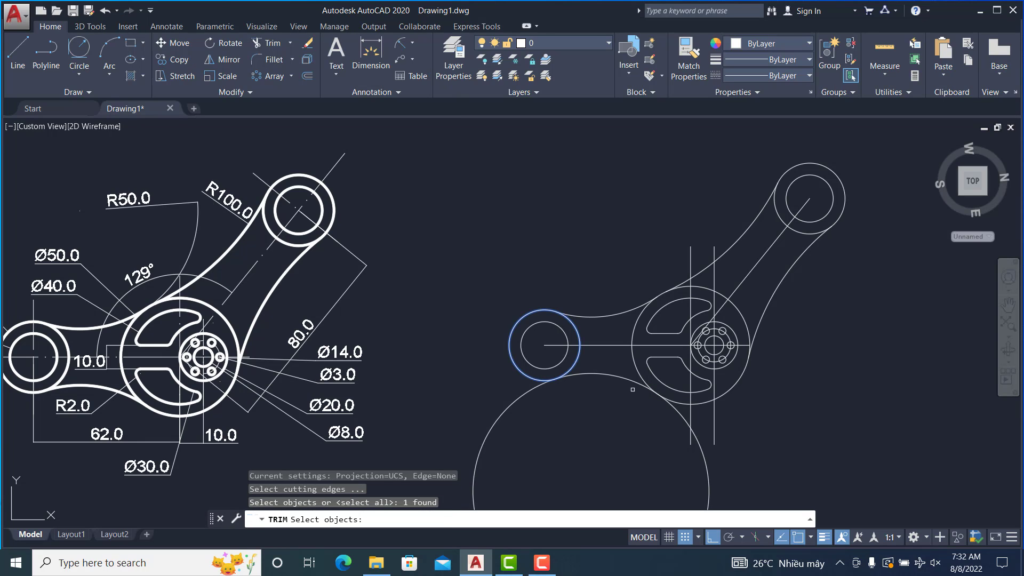
click(680, 404)
key(Return)
click(680, 405)
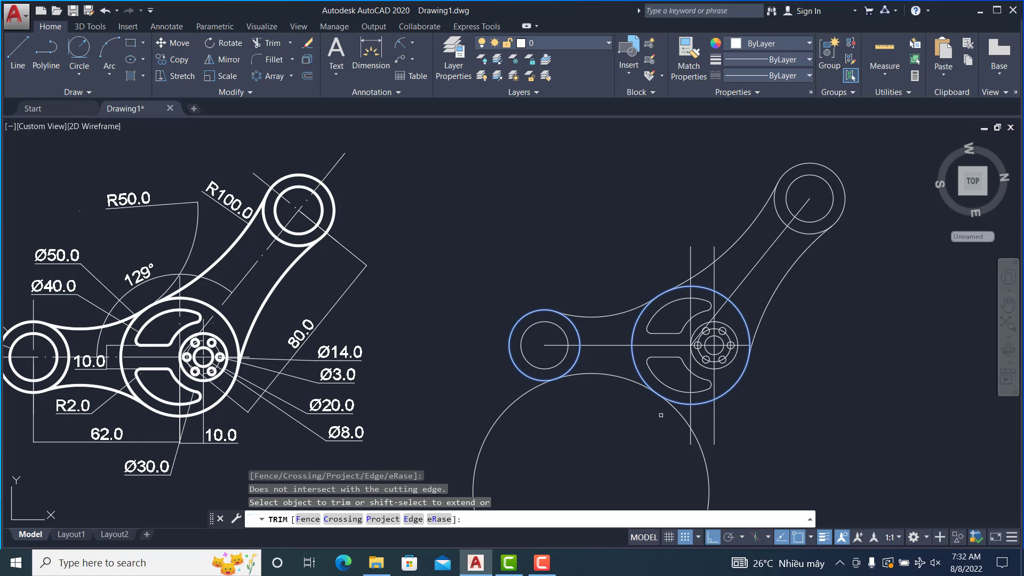
click(661, 415)
key(Return)
Select the left boss circles, the hub circle and both slot outlines.
middle_drag(601, 411, 564, 403)
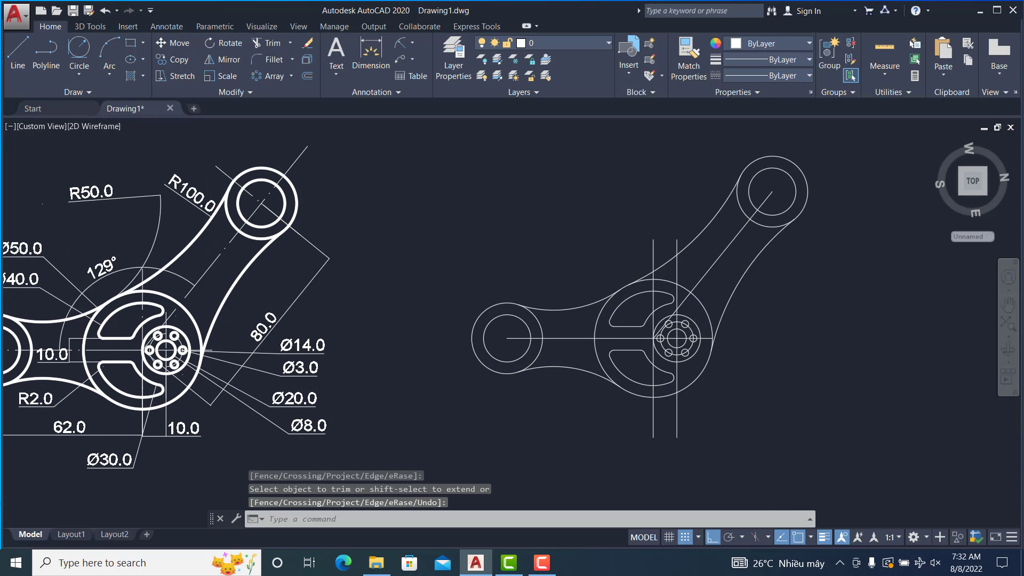
scroll(583, 389, up, 2)
scroll(564, 332, down, 2)
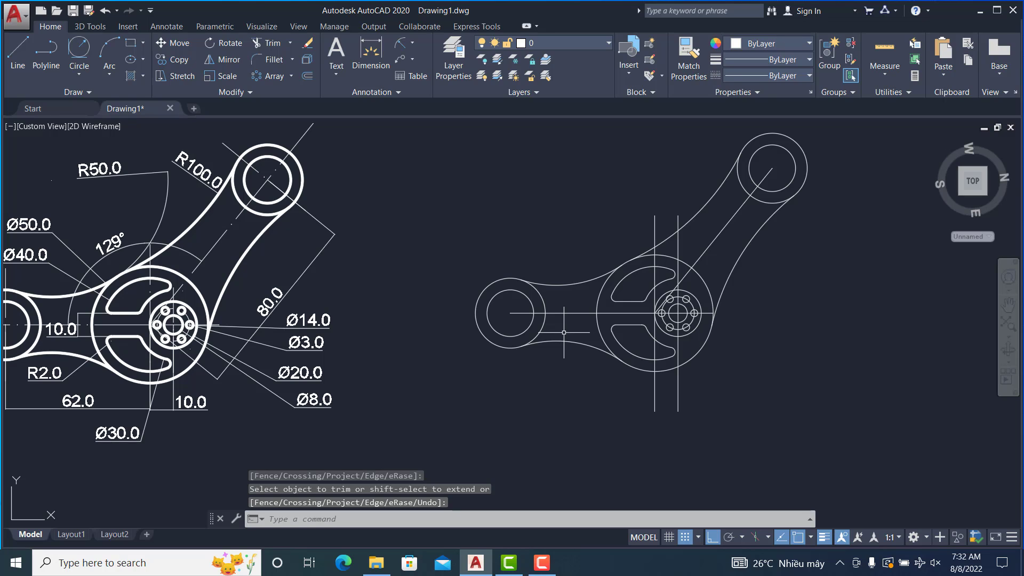
middle_drag(564, 333, 527, 350)
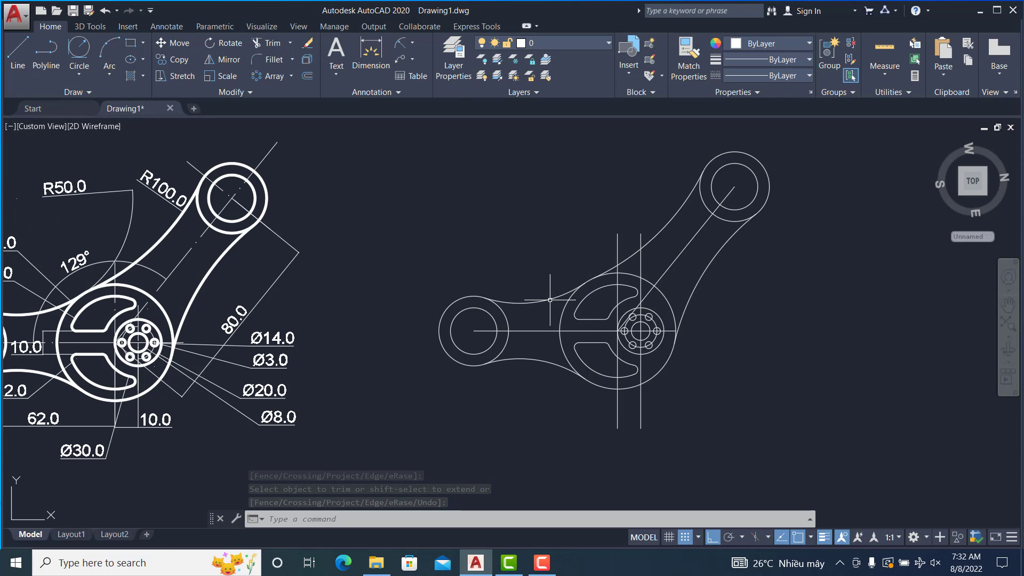
scroll(550, 300, up, 3)
middle_drag(550, 300, 505, 305)
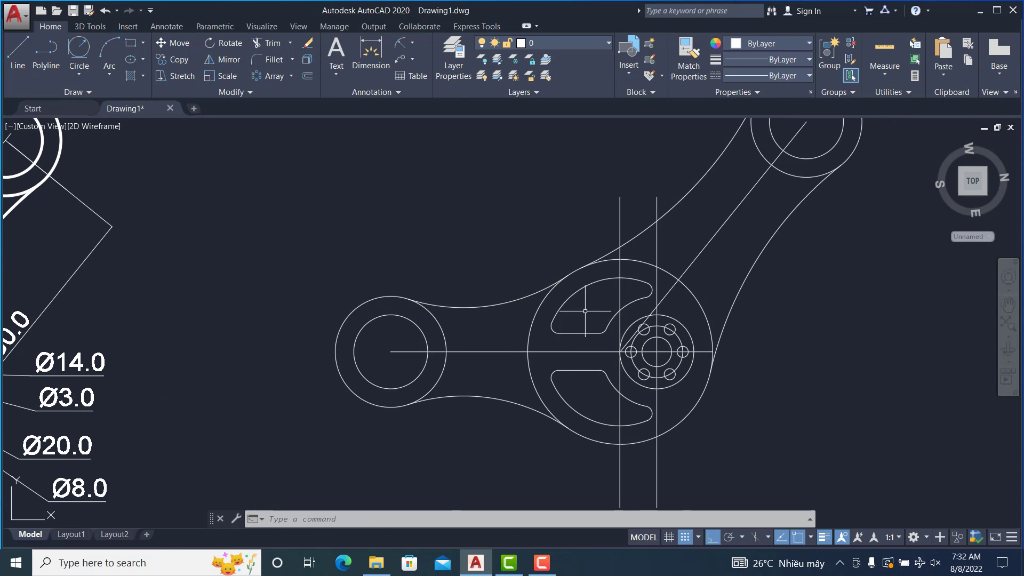
drag(585, 311, 548, 314)
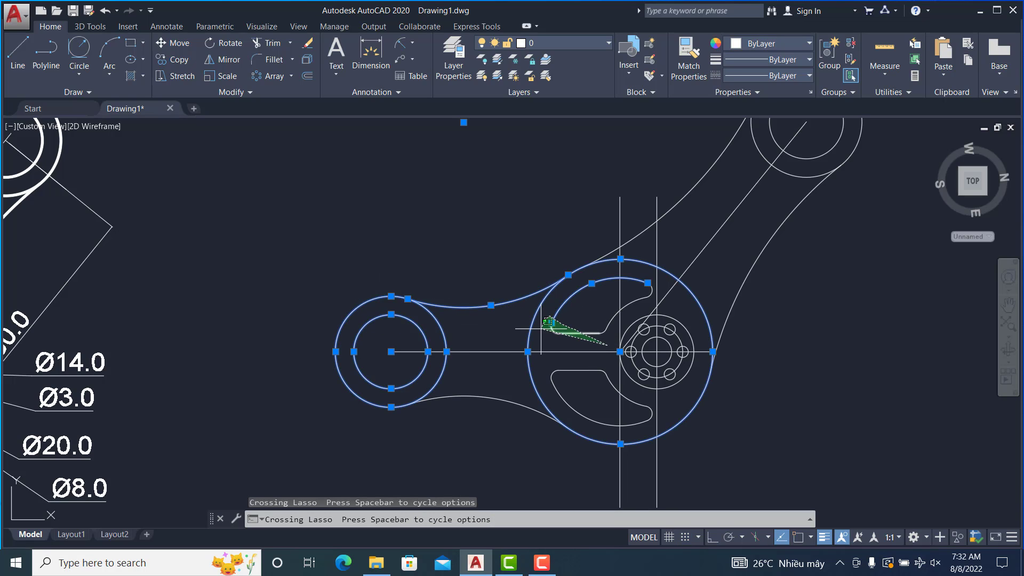
drag(608, 323, 554, 336)
scroll(654, 296, down, 2)
scroll(654, 297, up, 4)
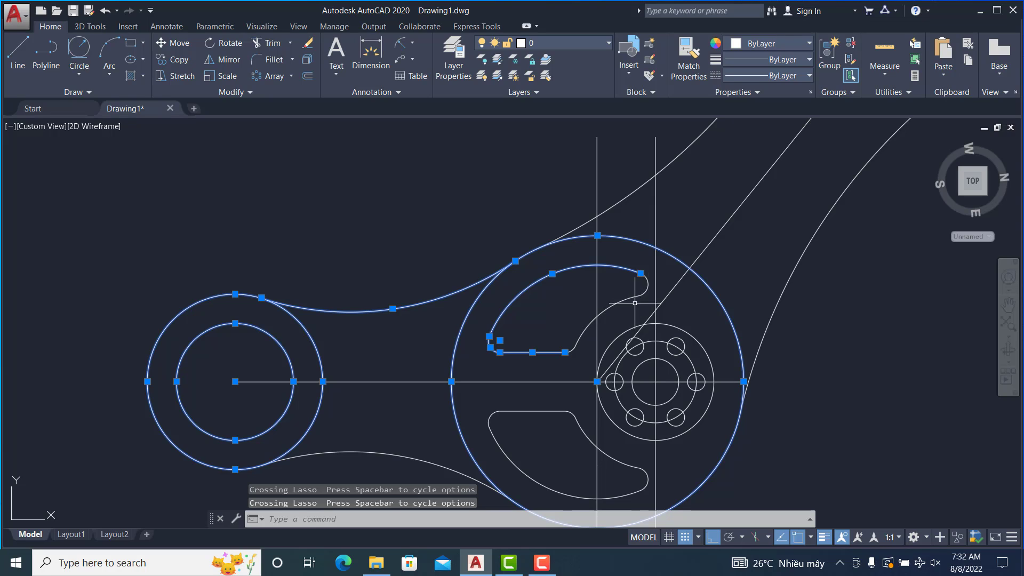
mouse_move(636, 307)
mouse_down()
mouse_move(654, 267)
mouse_move(634, 291)
mouse_up()
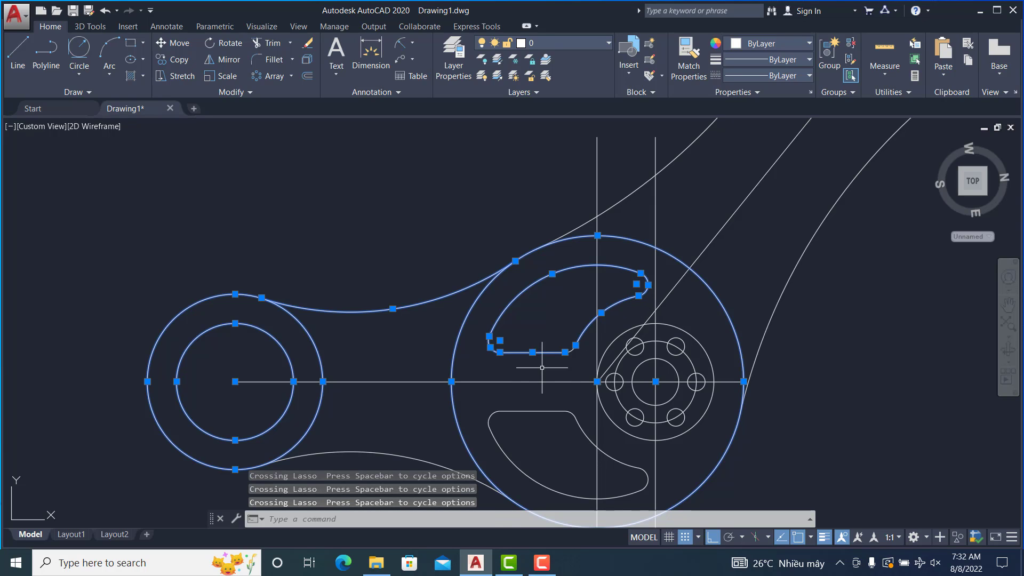
mouse_move(567, 394)
mouse_down()
mouse_move(592, 456)
mouse_move(605, 426)
mouse_move(565, 415)
mouse_up()
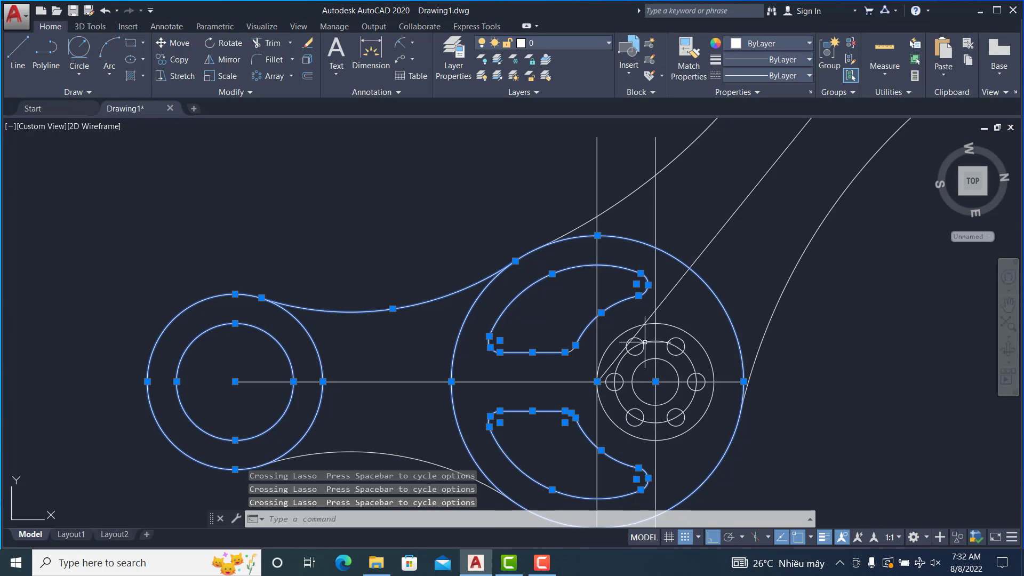
Move the selected outlines and the leftover slot-end segment onto the coban layer.
click(608, 45)
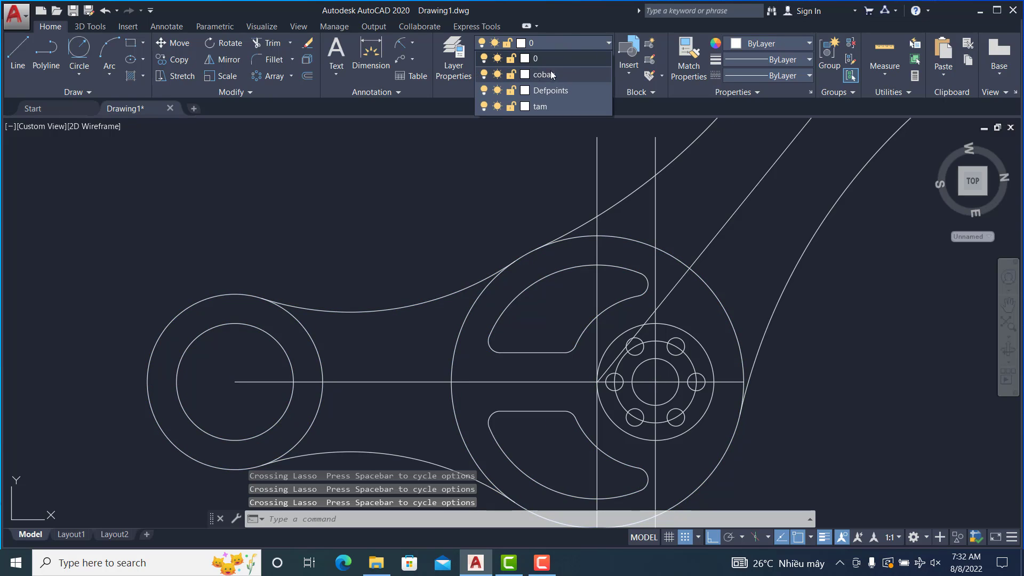
click(548, 76)
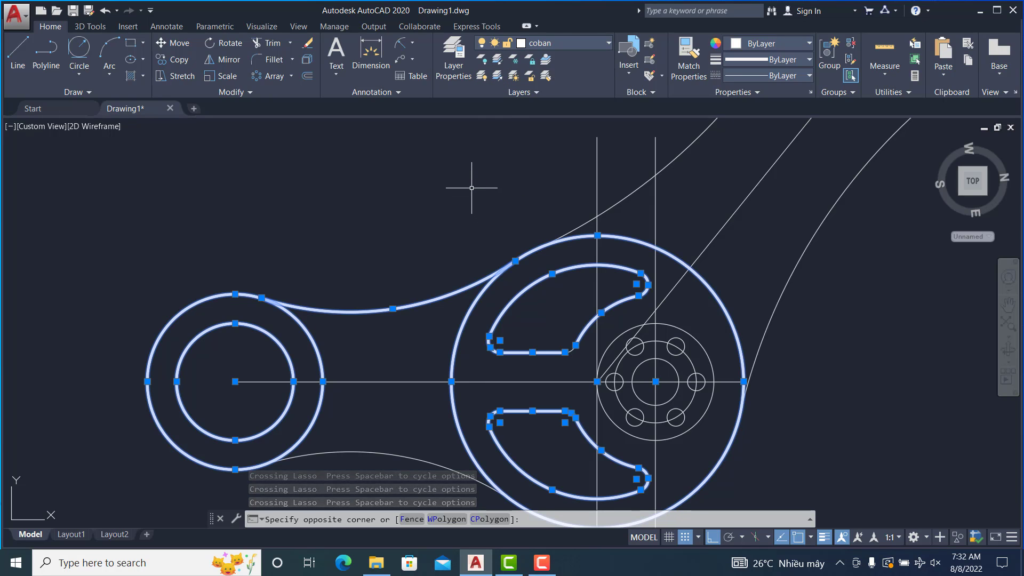
key(Escape)
key(Escape)
scroll(637, 235, down, 1)
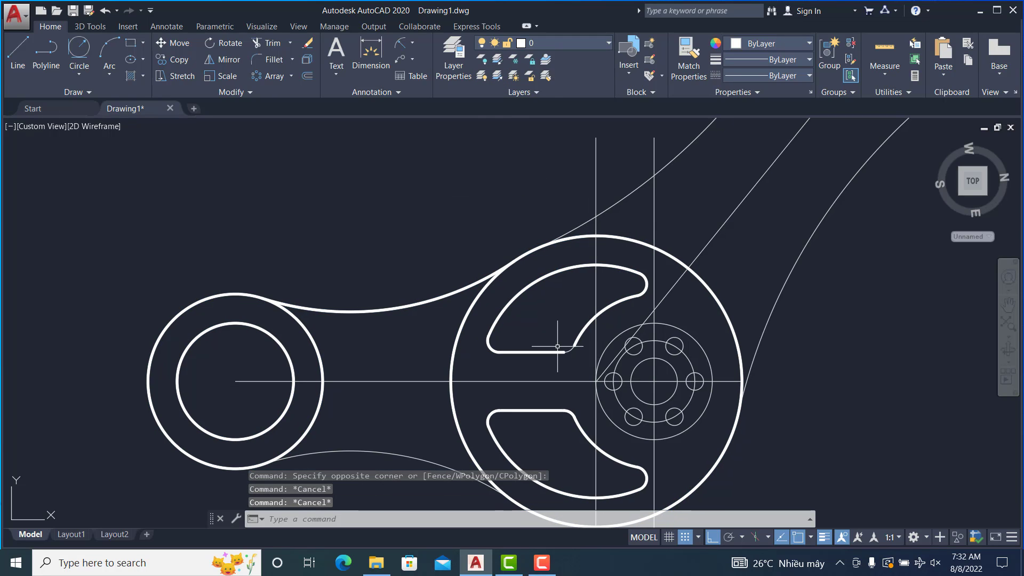
click(573, 349)
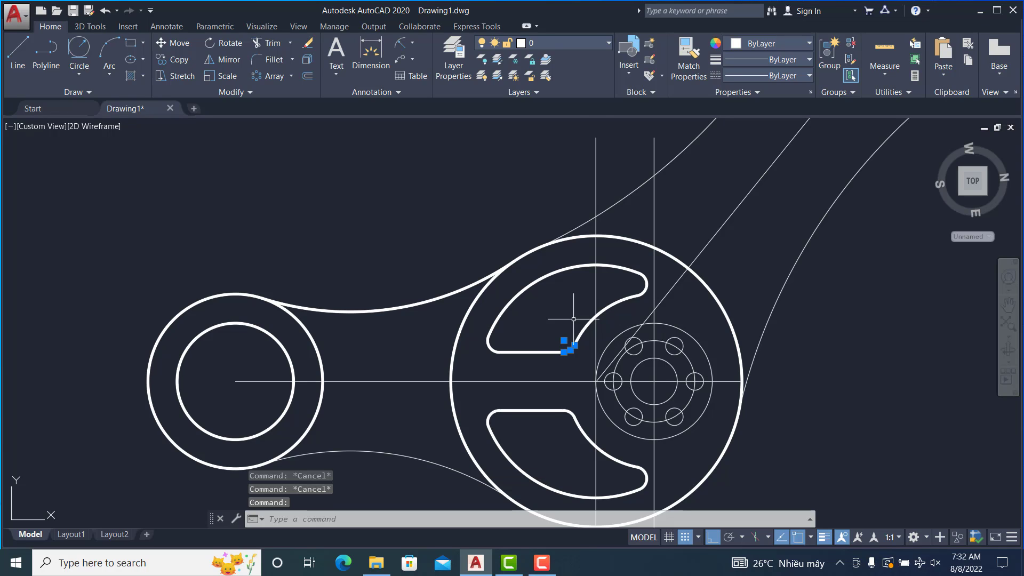
click(607, 44)
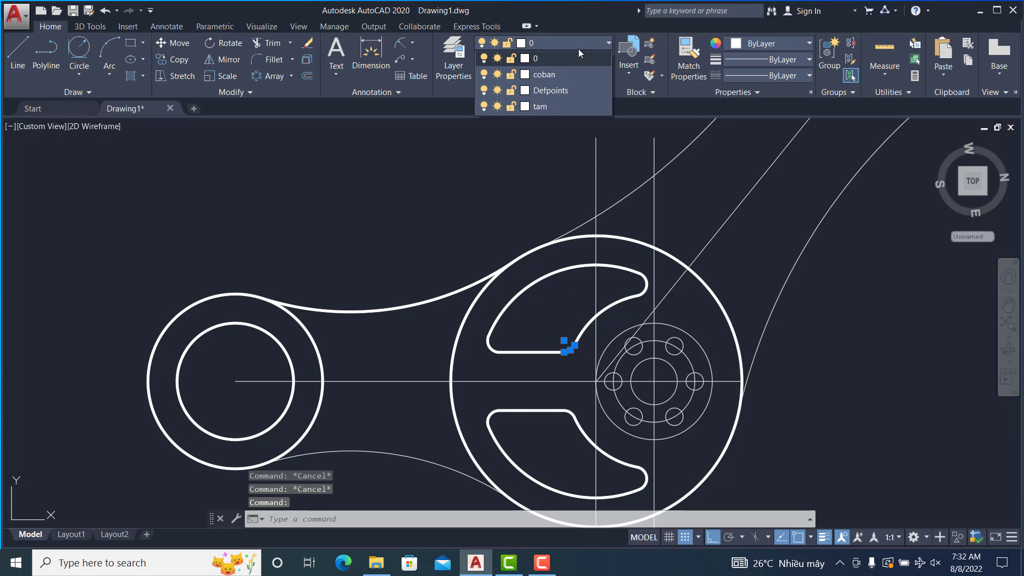
click(552, 75)
key(Escape)
Select the upper arm arcs and the top boss.
scroll(761, 235, down, 1)
scroll(761, 230, up, 1)
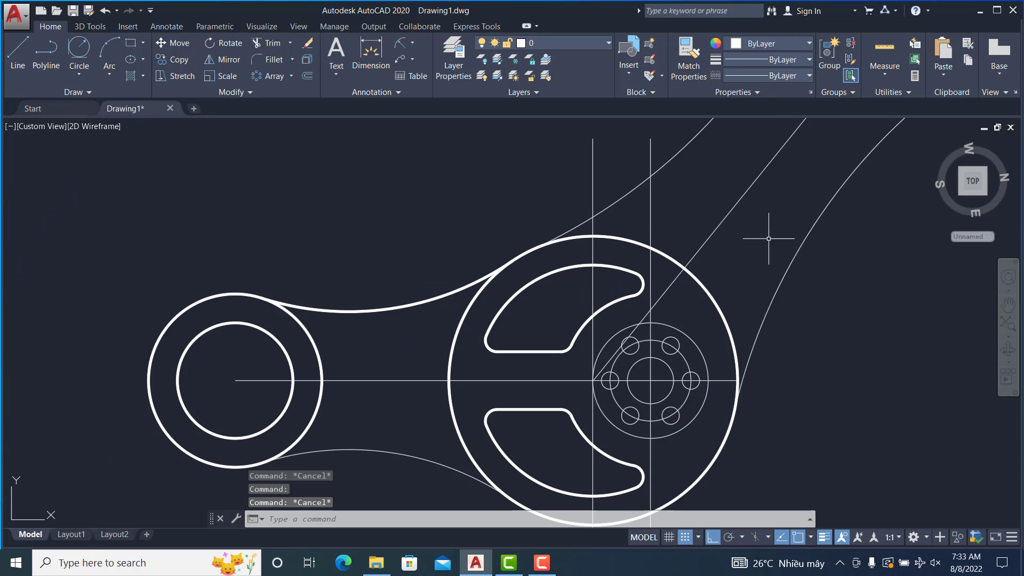
scroll(760, 226, down, 4)
scroll(763, 213, up, 2)
scroll(704, 272, down, 2)
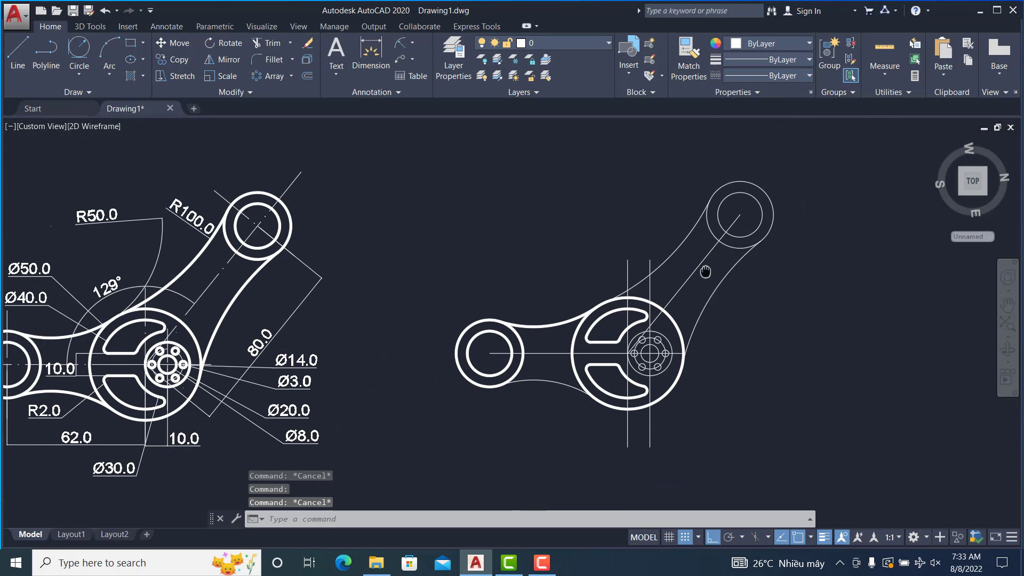
mouse_move(800, 305)
mouse_down()
mouse_move(753, 236)
mouse_move(693, 240)
mouse_up()
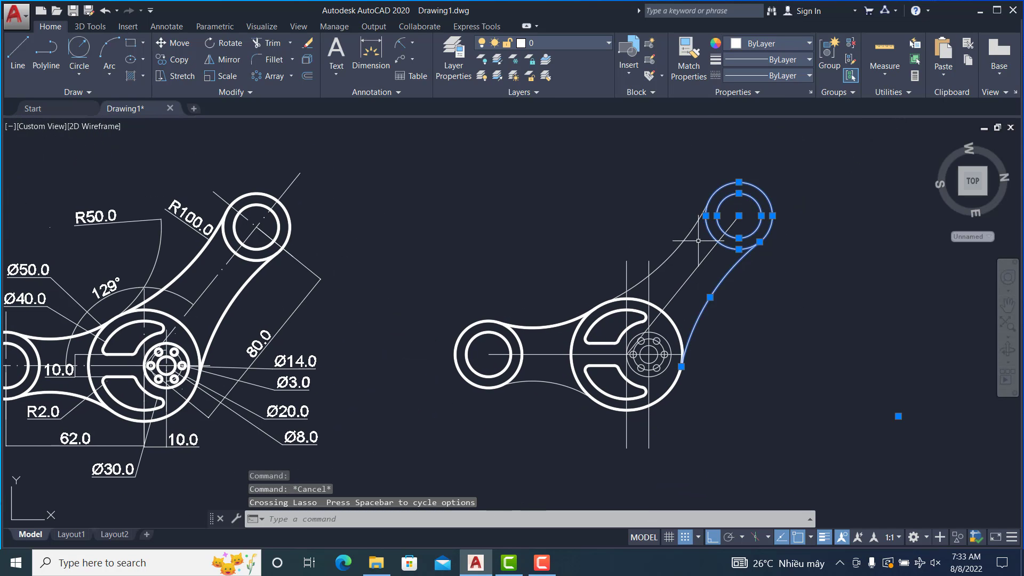
Put the upper arm arcs and top boss on the coban layer.
click(603, 44)
click(553, 74)
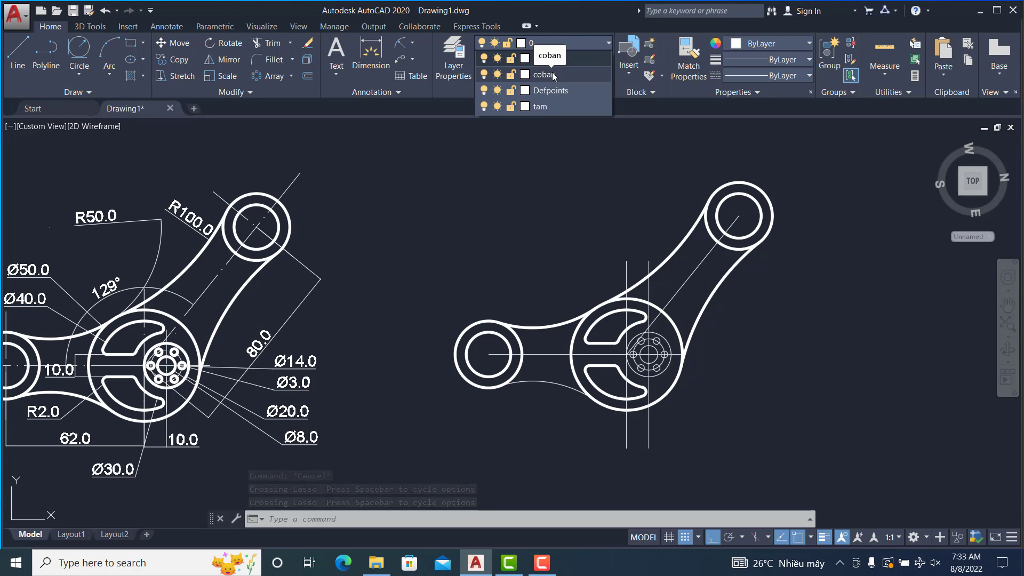
click(553, 74)
key(Escape)
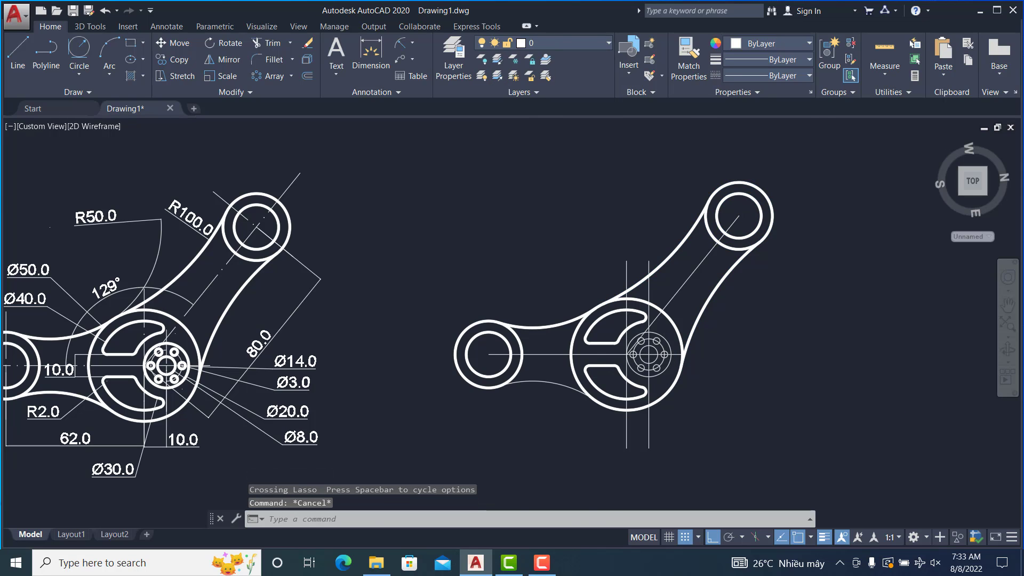
Move the outer hub ring and inner hub circle onto coban.
scroll(661, 366, up, 4)
scroll(663, 366, up, 3)
mouse_move(664, 372)
mouse_down()
mouse_move(627, 346)
mouse_move(652, 374)
mouse_move(644, 372)
mouse_up()
key(Escape)
click(607, 359)
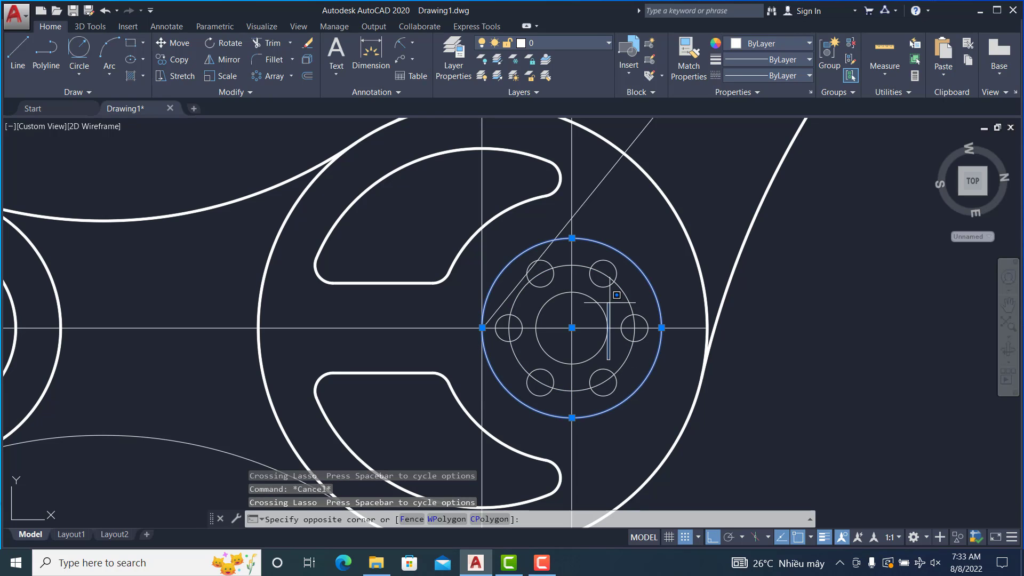
click(596, 343)
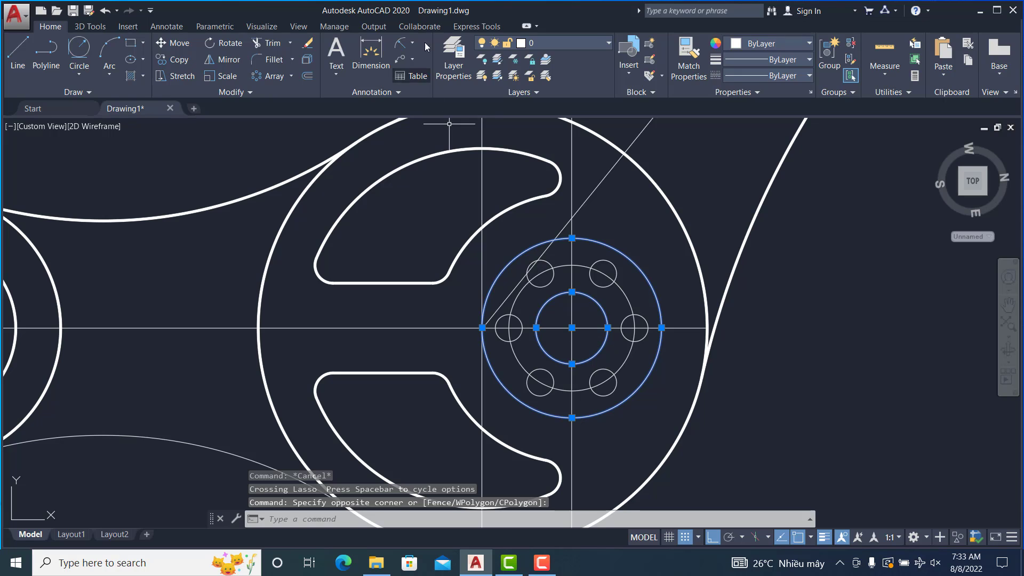
click(603, 44)
click(568, 75)
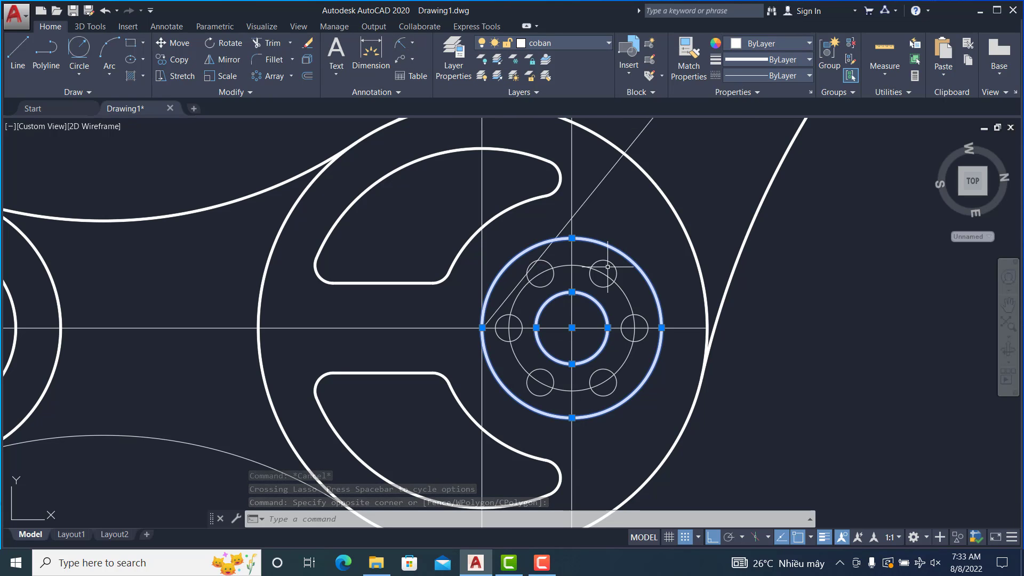
Move the six bolt-hole circles onto coban and recentre the finished part.
click(608, 267)
click(590, 39)
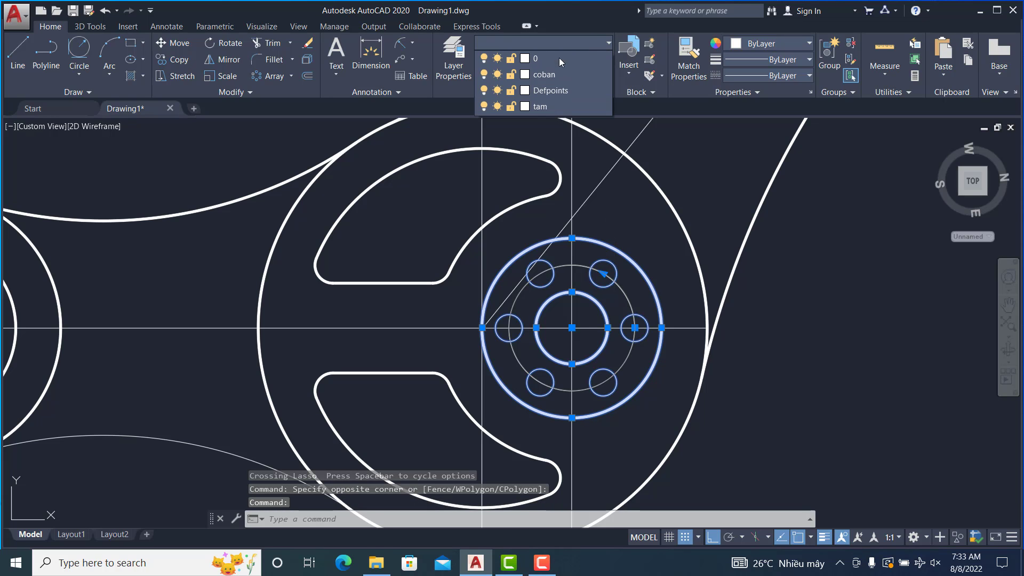
click(555, 74)
key(Escape)
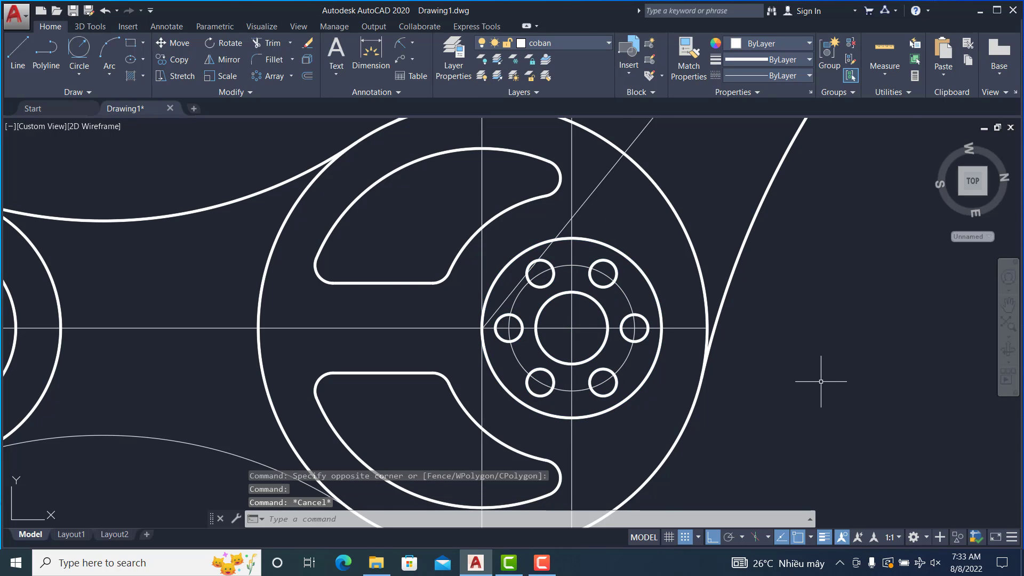
scroll(821, 381, down, 6)
middle_drag(815, 377, 759, 347)
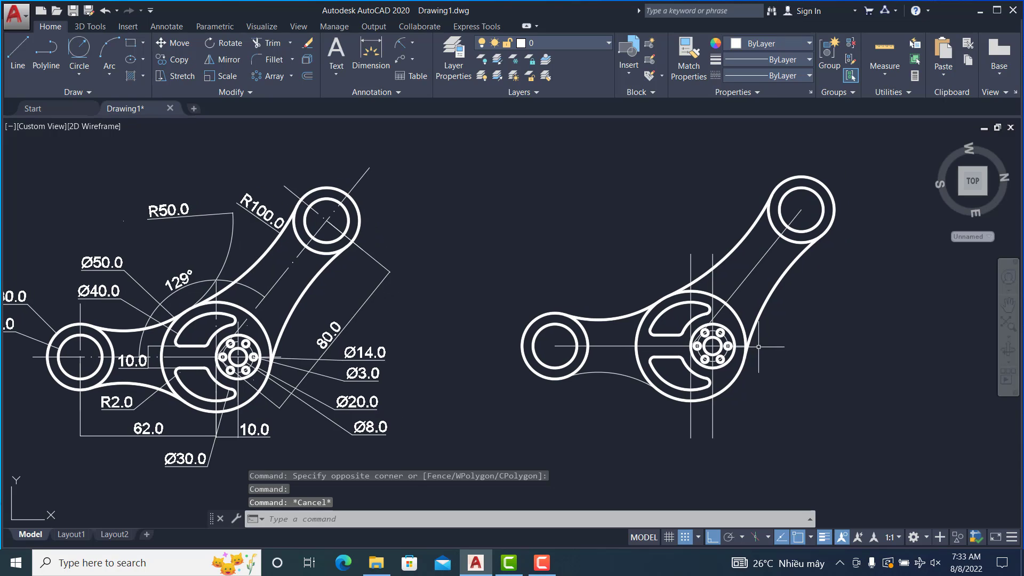